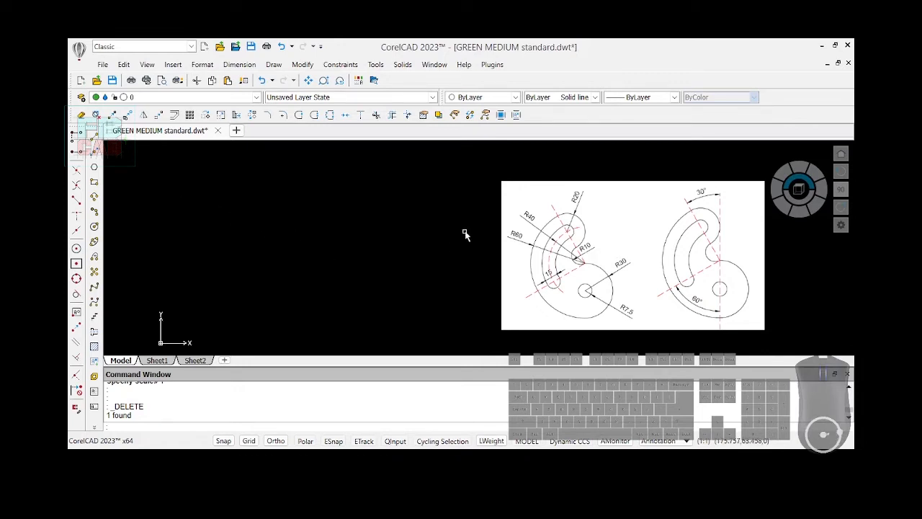
Draw a vertical line about 103 units long in the empty area beside the reference image
click(92, 141)
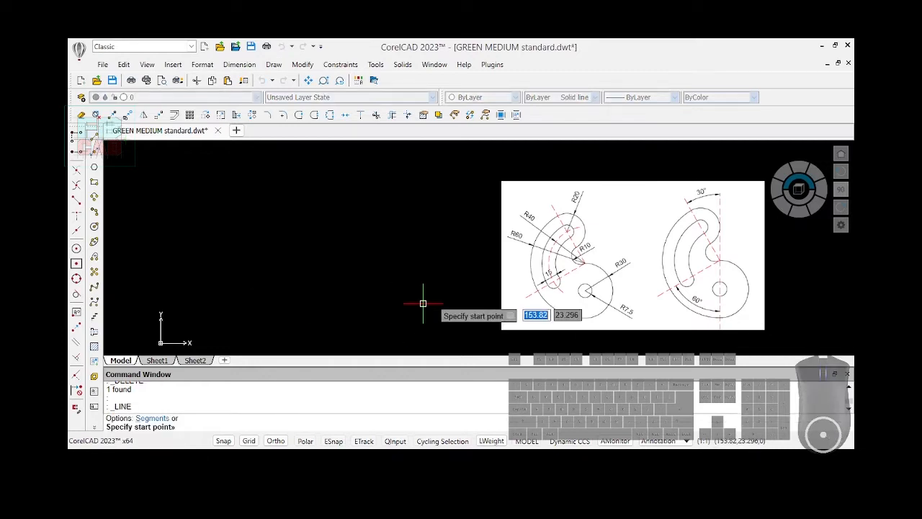
click(414, 339)
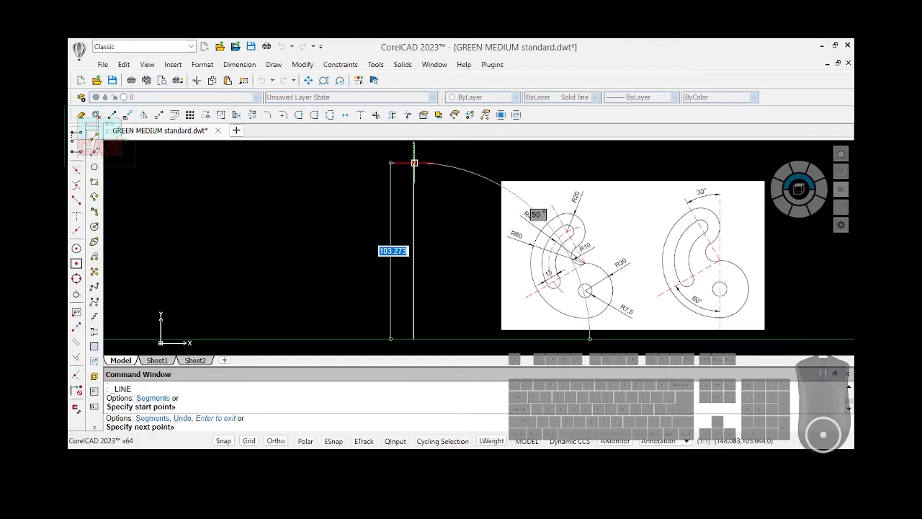
click(414, 163)
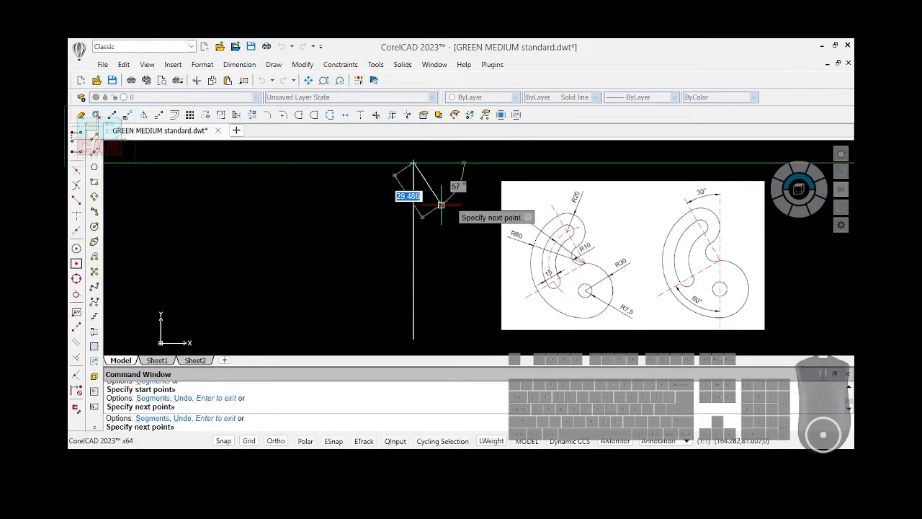
key(Return)
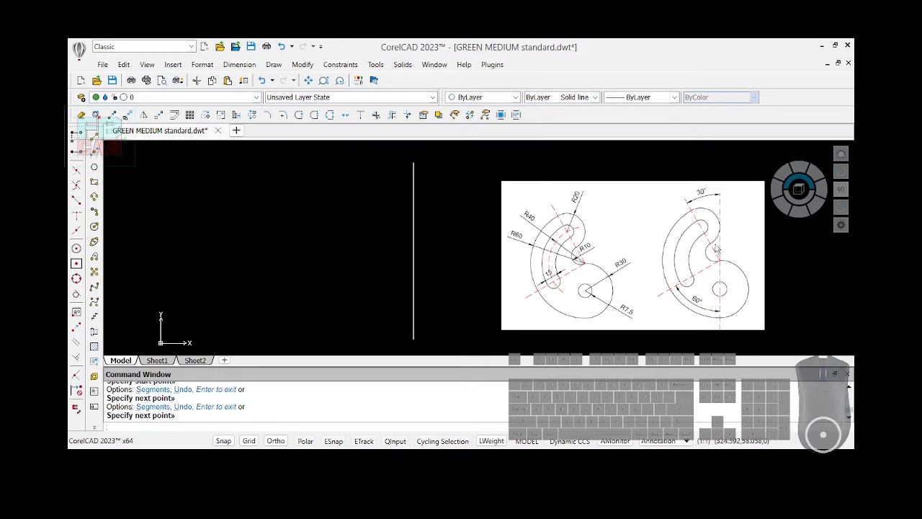
Change the vertical line's colour to Red and clear the selection
click(415, 246)
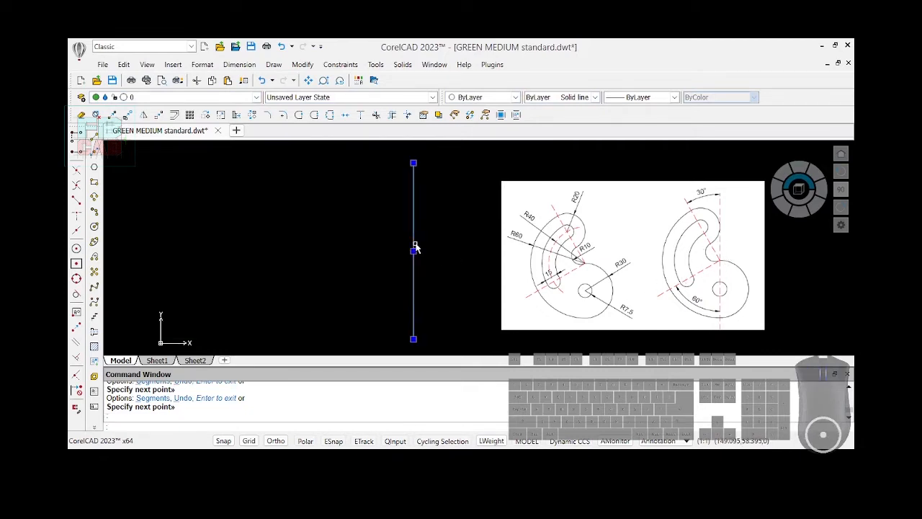
click(515, 101)
click(488, 130)
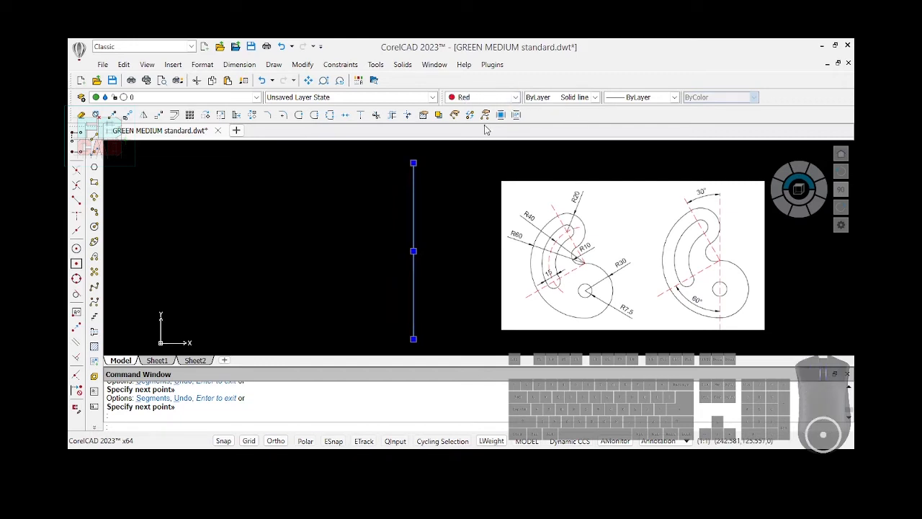
click(442, 219)
key(Escape)
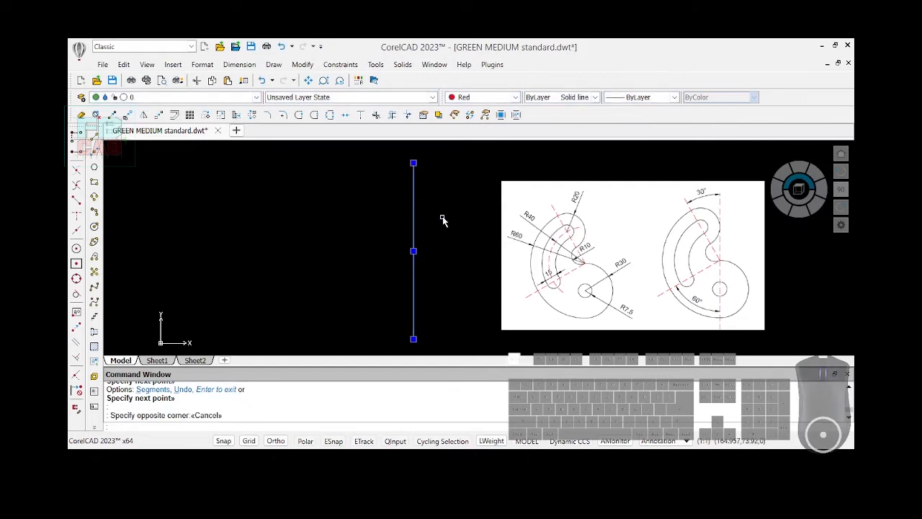
key(Escape)
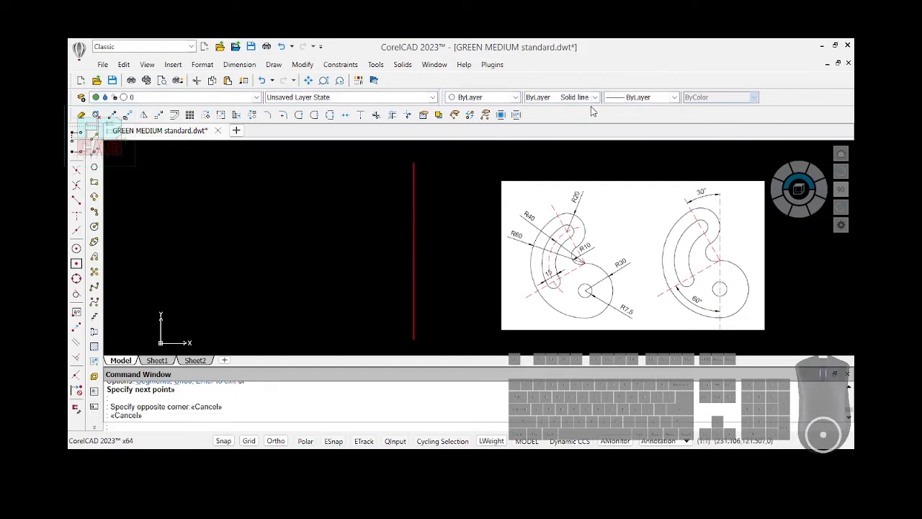
Set the current line style to Continuous, with nothing selected
click(541, 133)
click(475, 379)
click(596, 98)
click(577, 129)
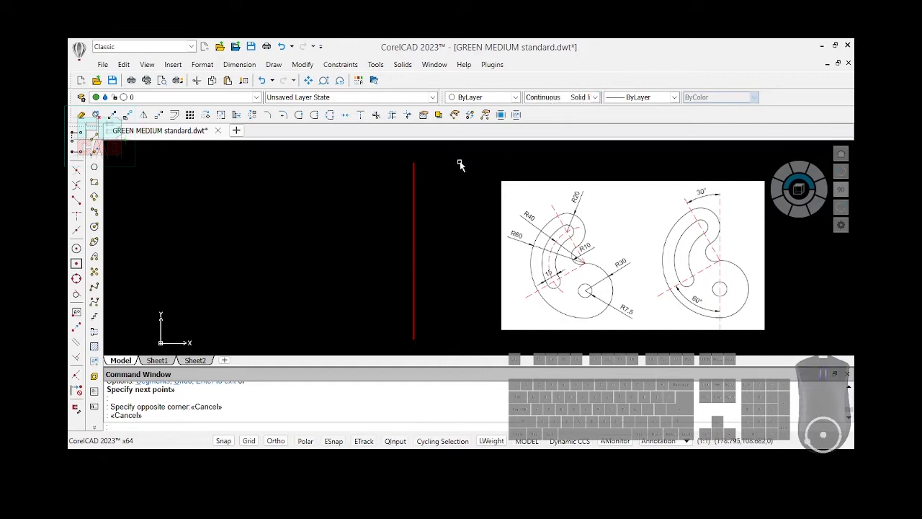
Apply the DASHED line style to the red vertical line and clear the selection
click(412, 186)
click(596, 98)
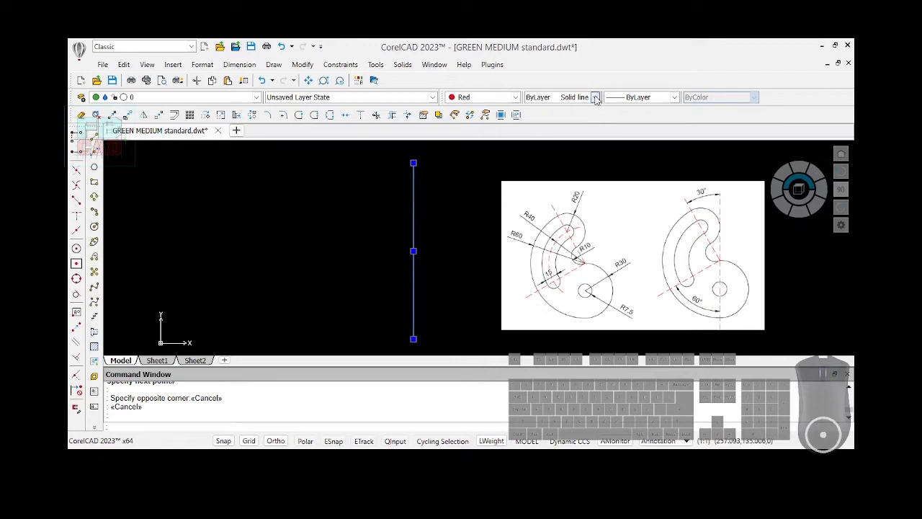
click(569, 137)
click(461, 202)
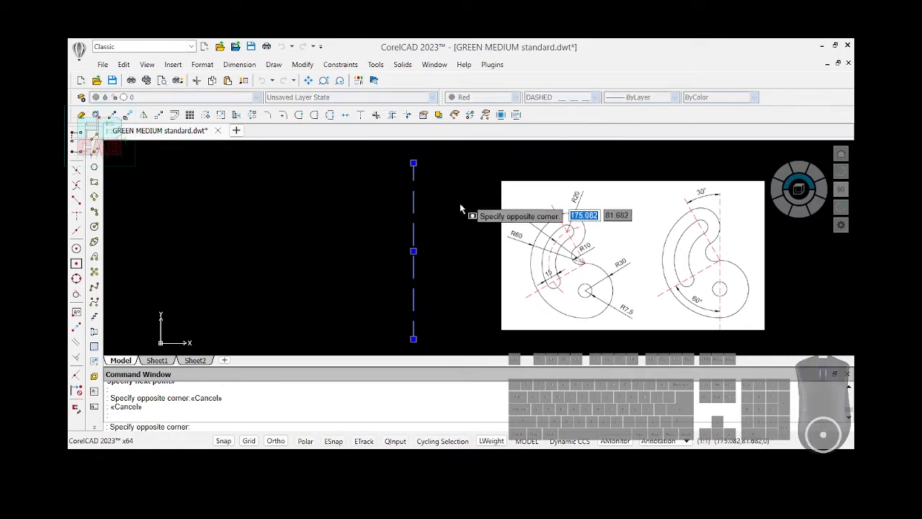
click(468, 272)
key(Escape)
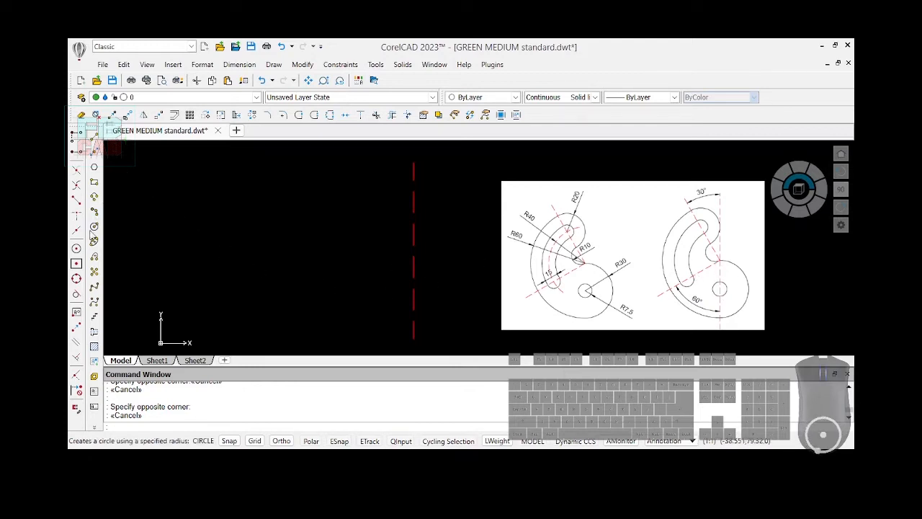
Draw a circle of radius 7.5 centred on the lower end of the dashed vertical line
click(93, 227)
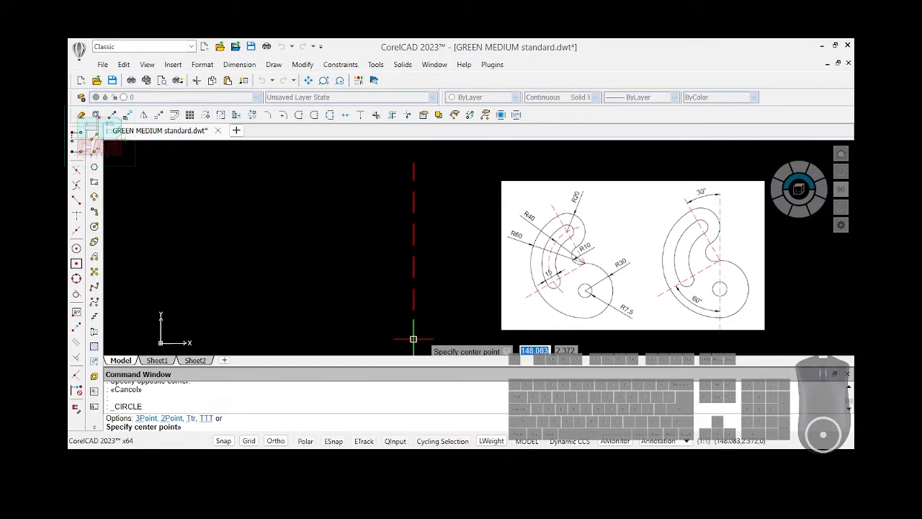
click(414, 339)
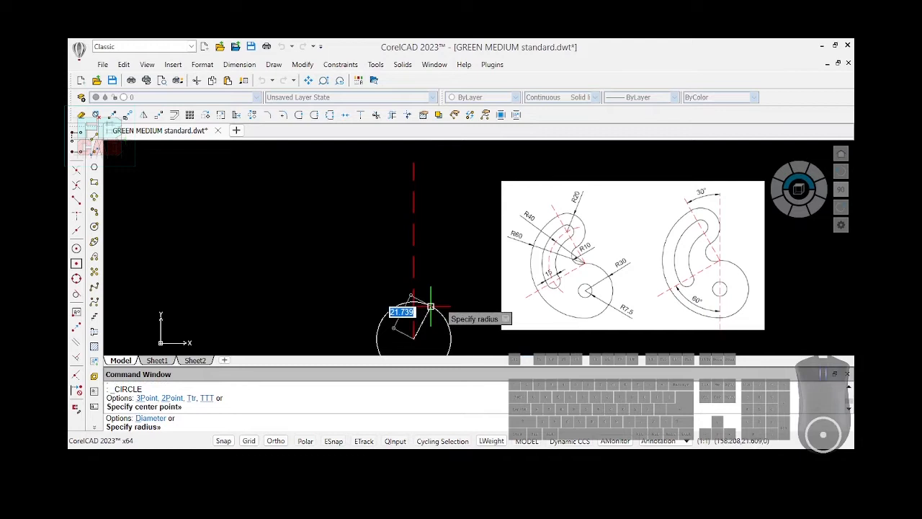
text(7.5)
key(Return)
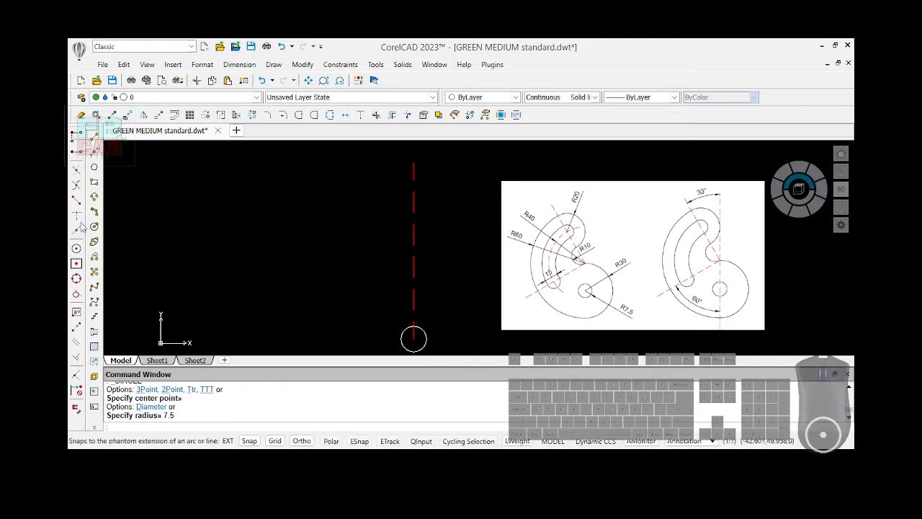
Draw a concentric circle of radius 30 around the small circle at the line's lower end
key(Return)
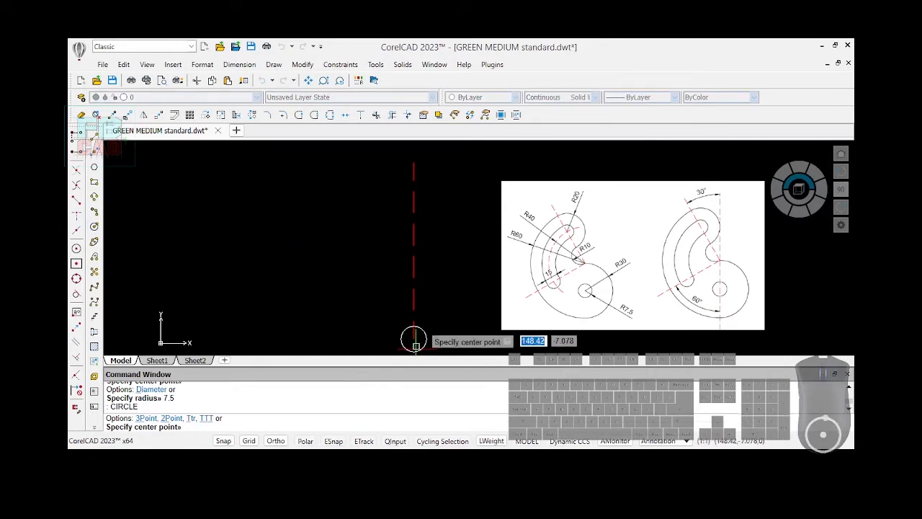
click(414, 339)
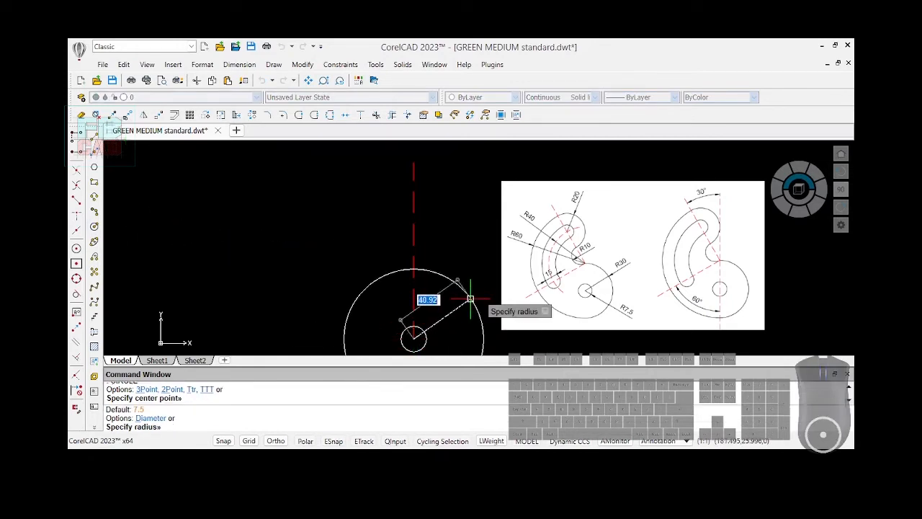
text(30)
key(Return)
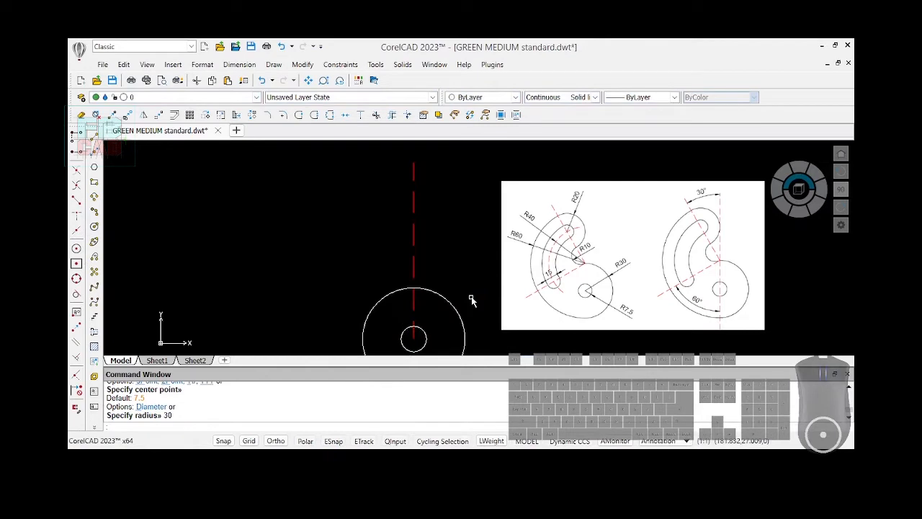
Set the current line style to DASHED and the current line colour to Red
scroll(432, 265, down, 2)
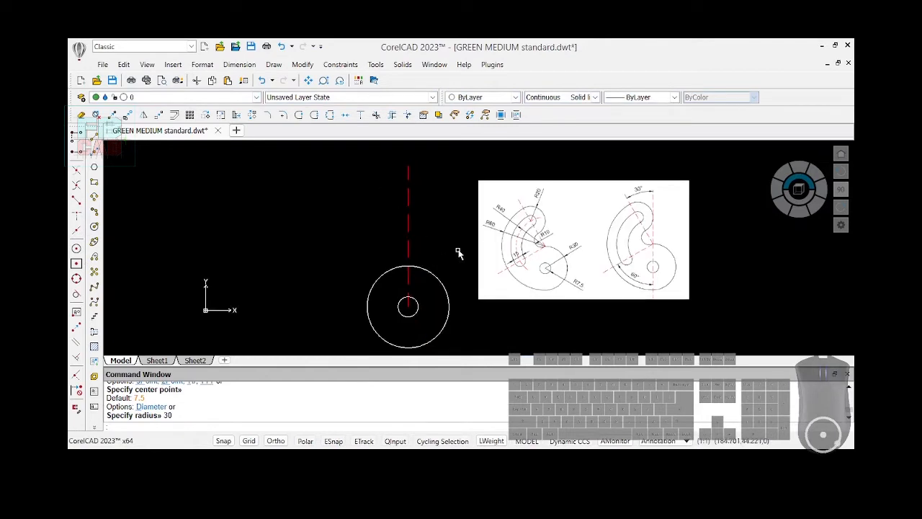
scroll(422, 277, up, 2)
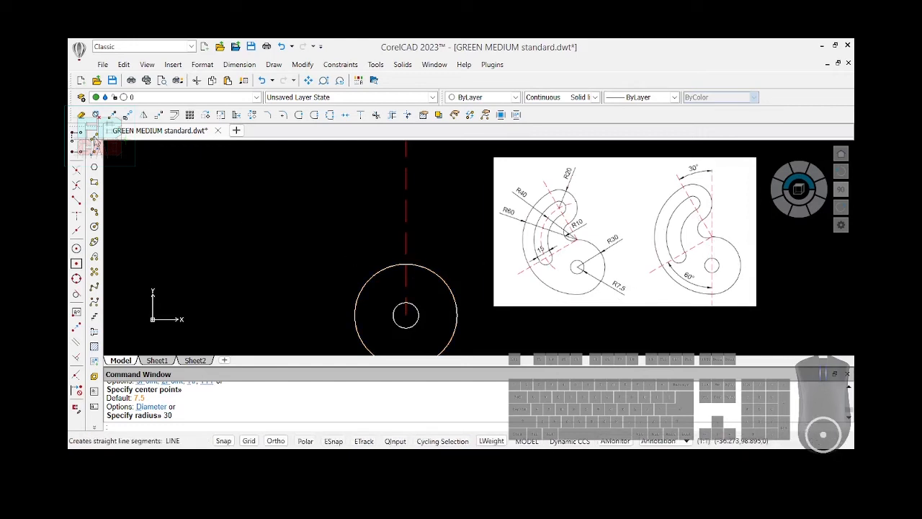
click(595, 97)
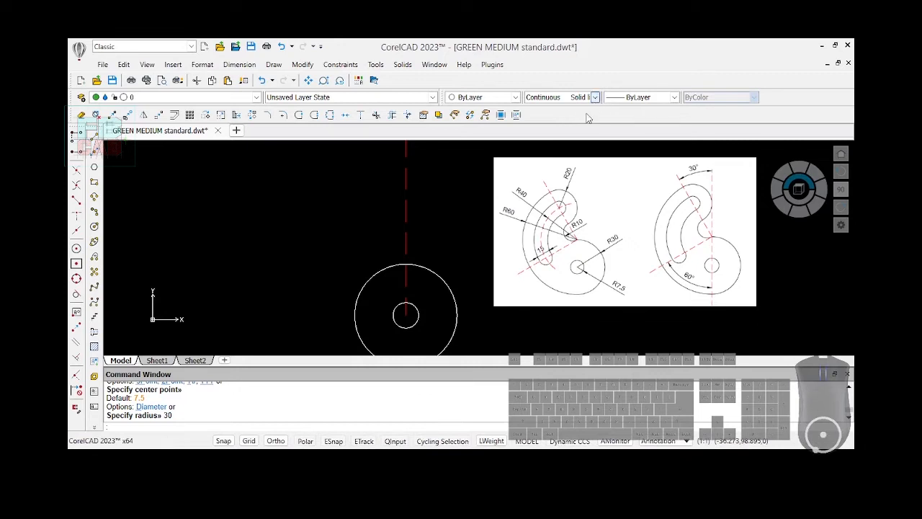
click(575, 139)
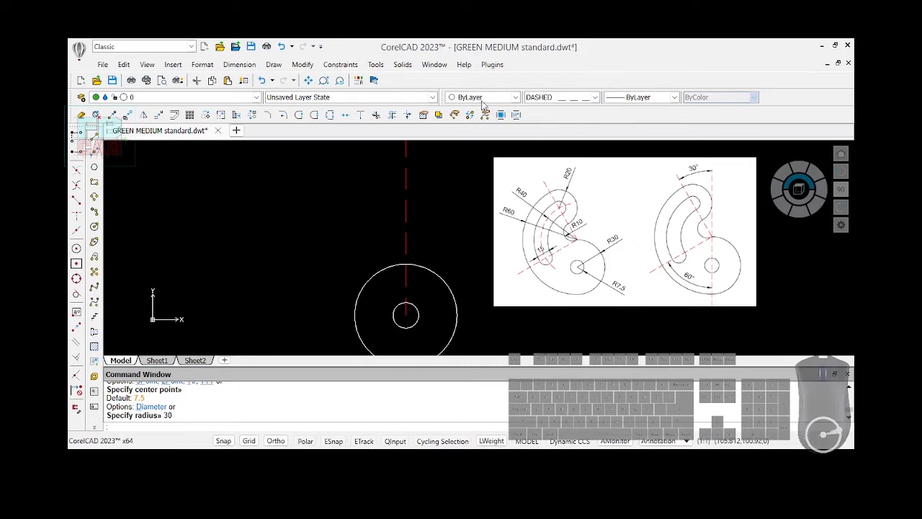
click(490, 122)
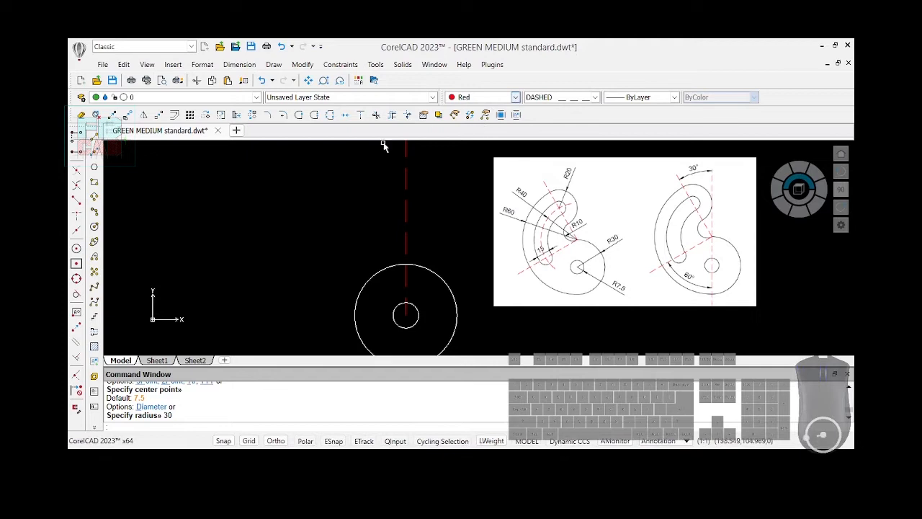
click(94, 148)
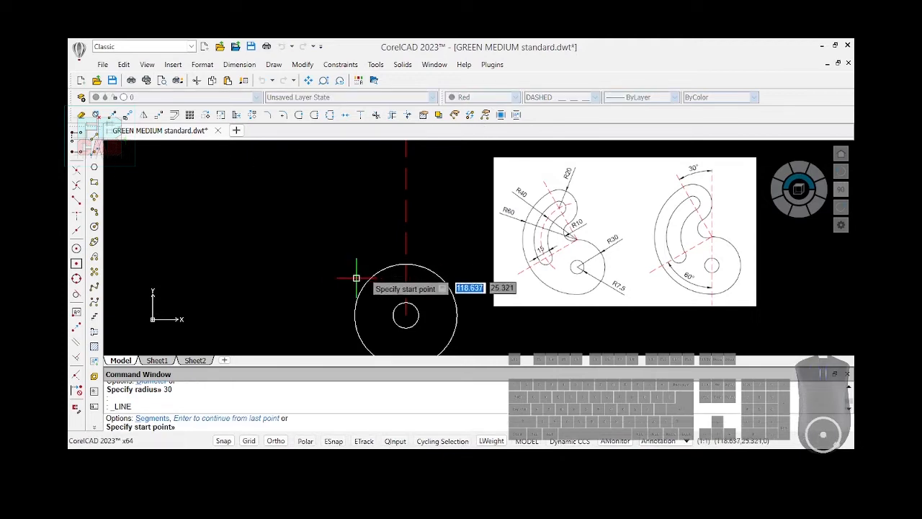
click(406, 265)
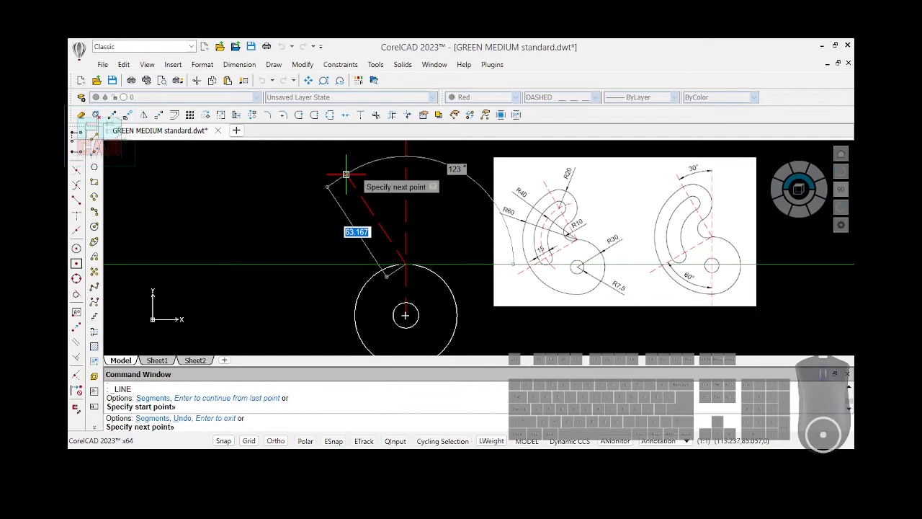
scroll(344, 175, down, 1)
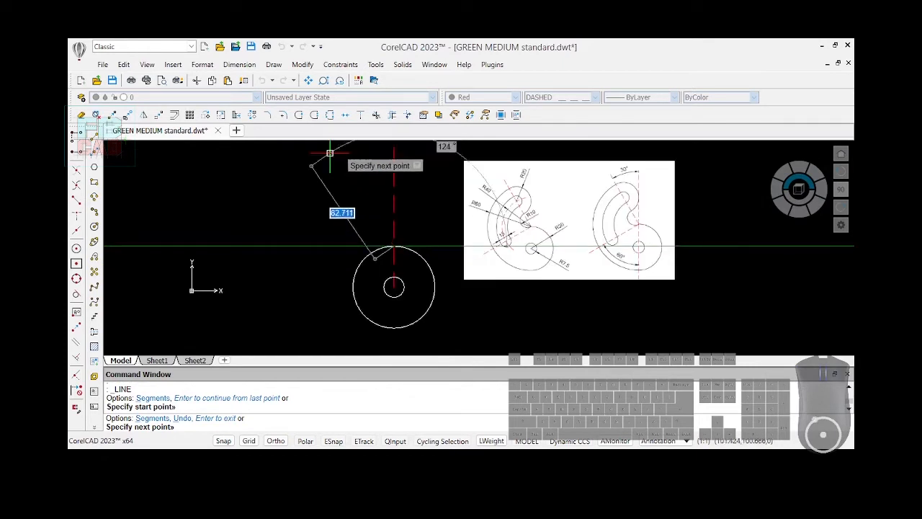
scroll(327, 179, down, 1)
scroll(326, 184, down, 1)
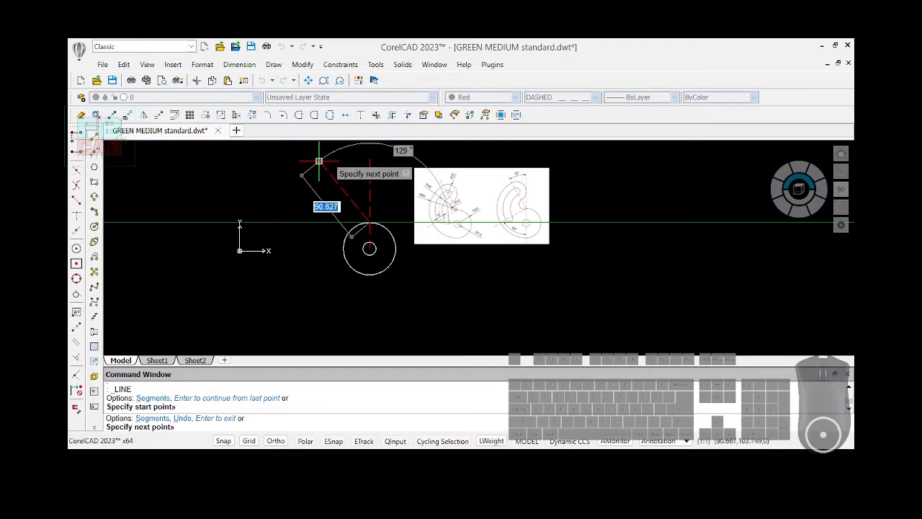
key(Escape)
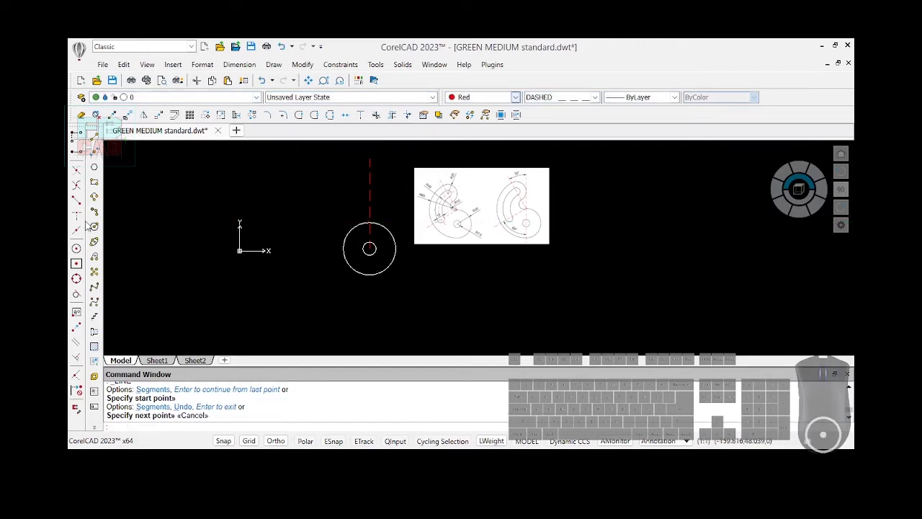
click(94, 143)
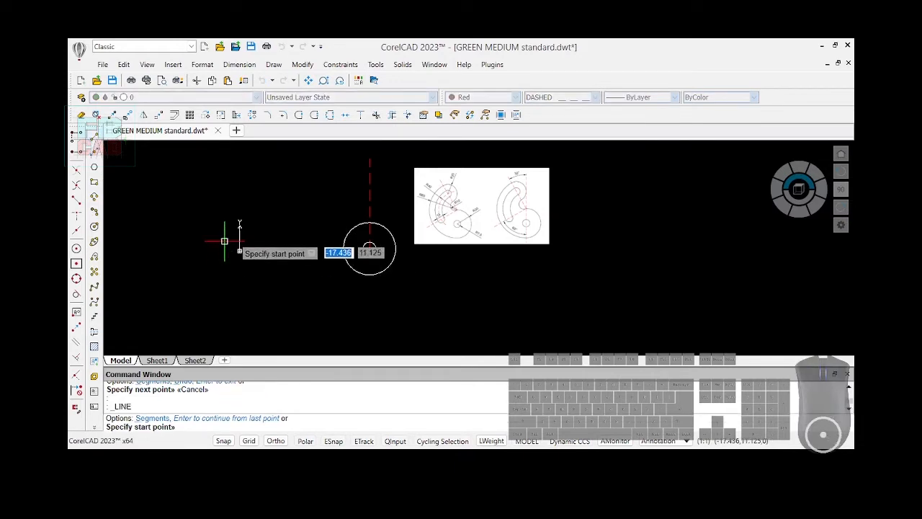
key(Escape)
Draw a dashed red line about 83 long at 120° from the top point of the R30 circle
scroll(257, 253, up, 2)
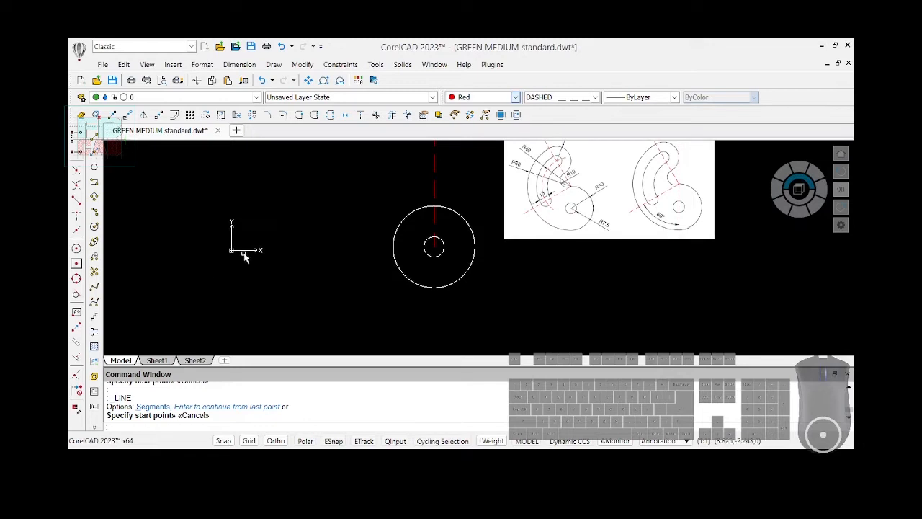
scroll(238, 284, down, 2)
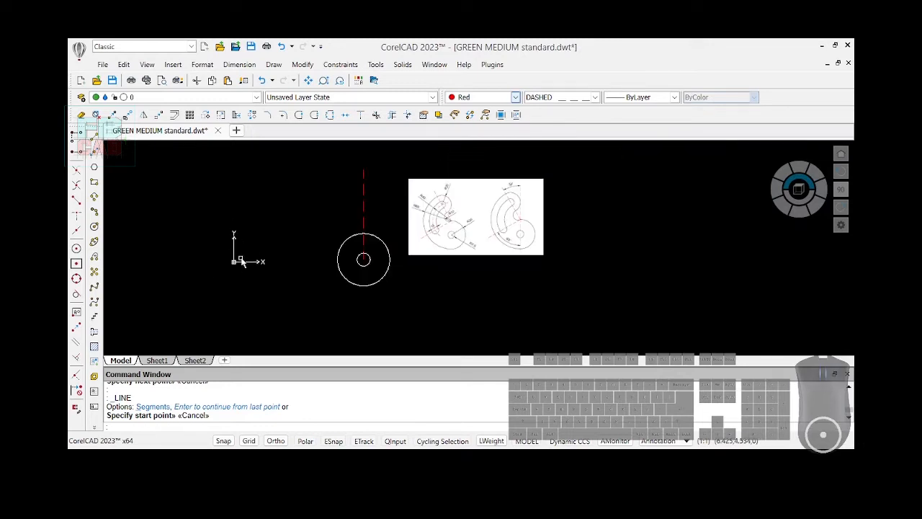
click(93, 141)
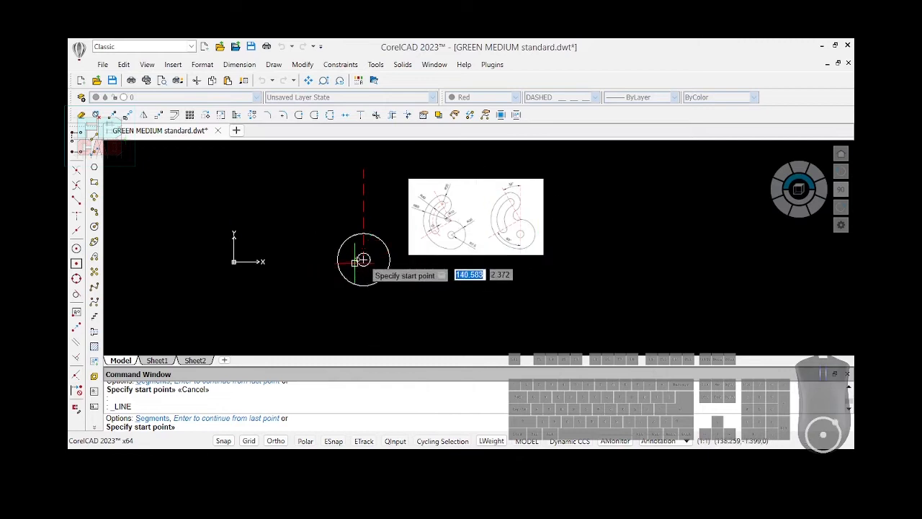
scroll(361, 238, up, 5)
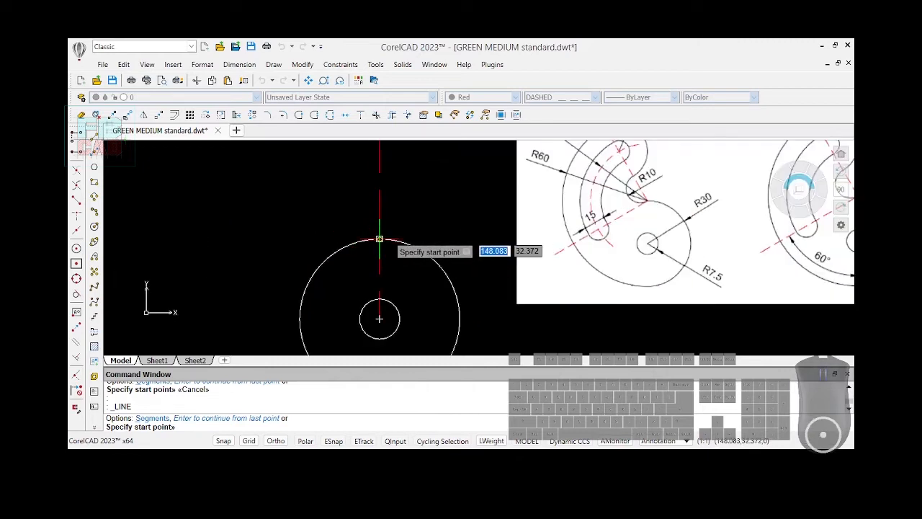
click(380, 239)
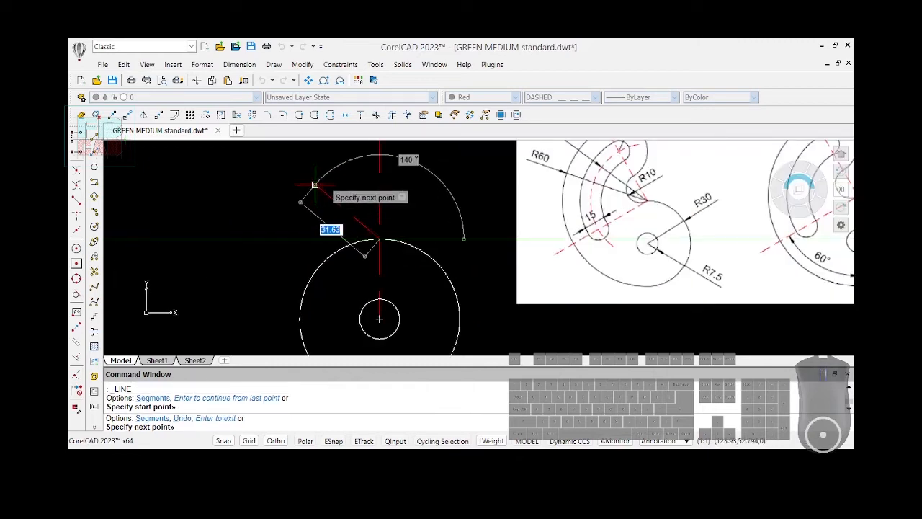
scroll(288, 162, down, 4)
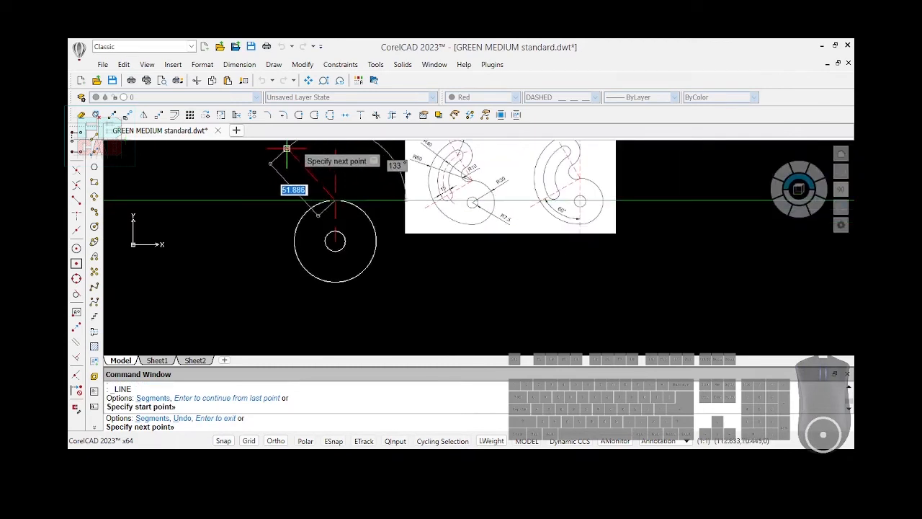
scroll(282, 148, down, 1)
scroll(282, 145, down, 1)
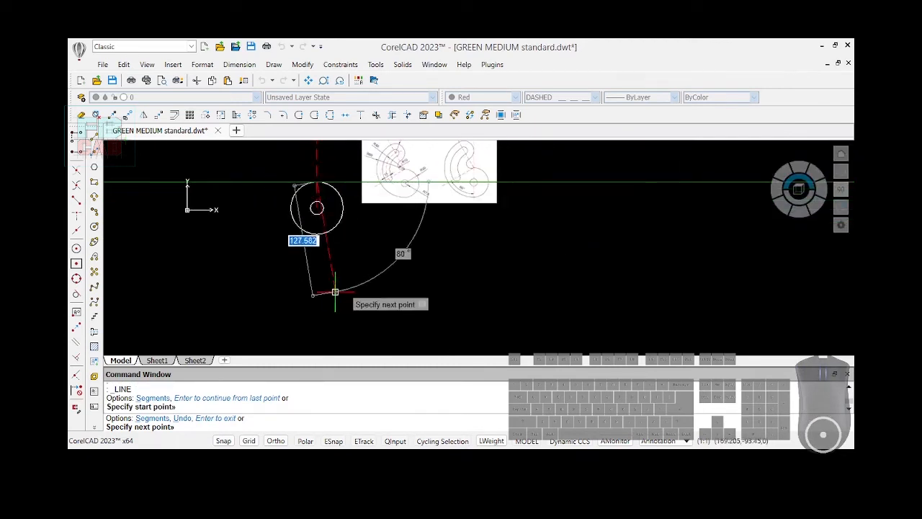
scroll(353, 321, down, 1)
scroll(353, 321, down, 1)
scroll(324, 255, up, 5)
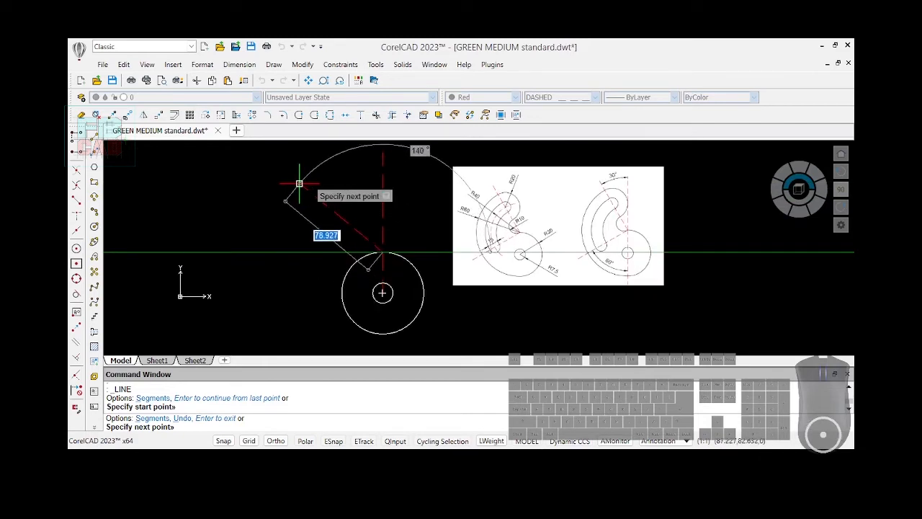
key(Tab)
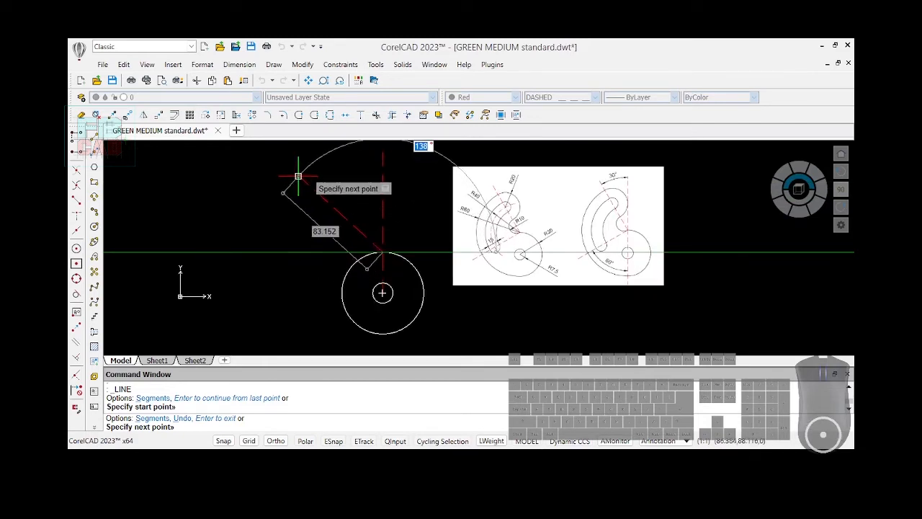
text(120)
key(Return)
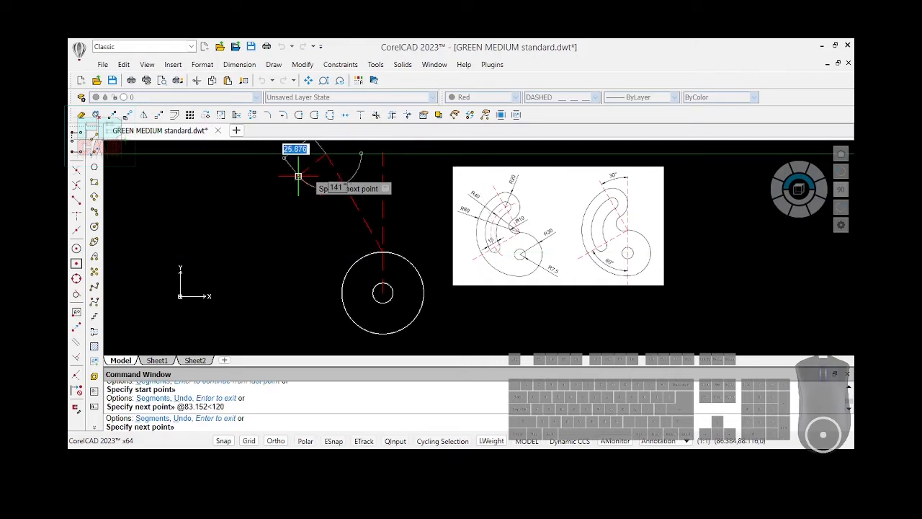
key(Return)
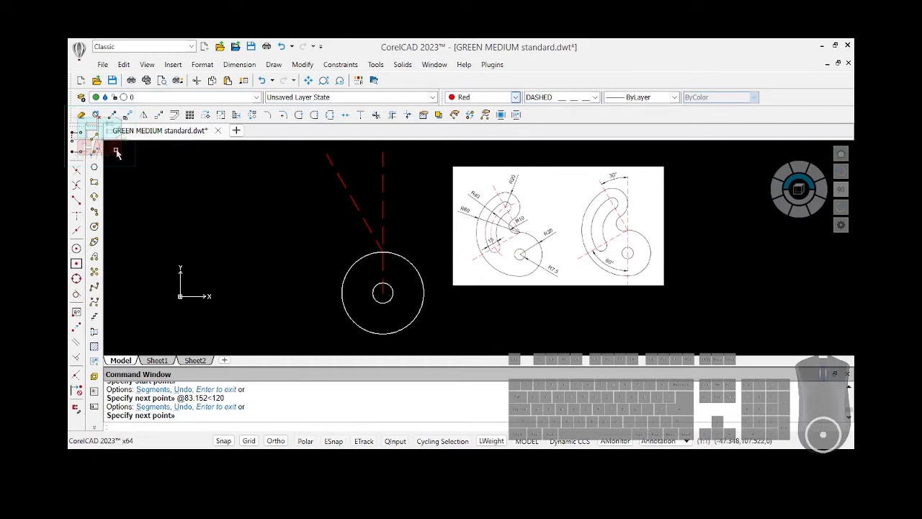
Draw a second line from the R30 circle's top point, 70 long at an angle of 120°
key(Return)
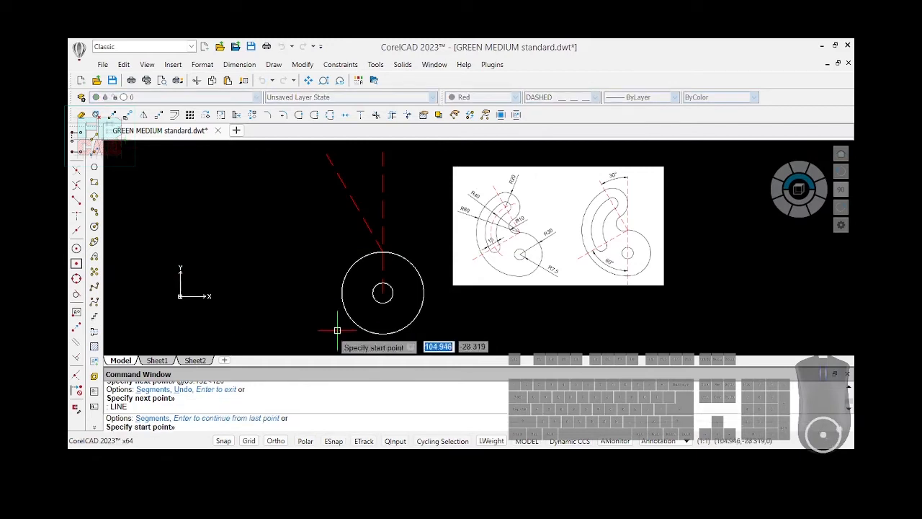
click(383, 253)
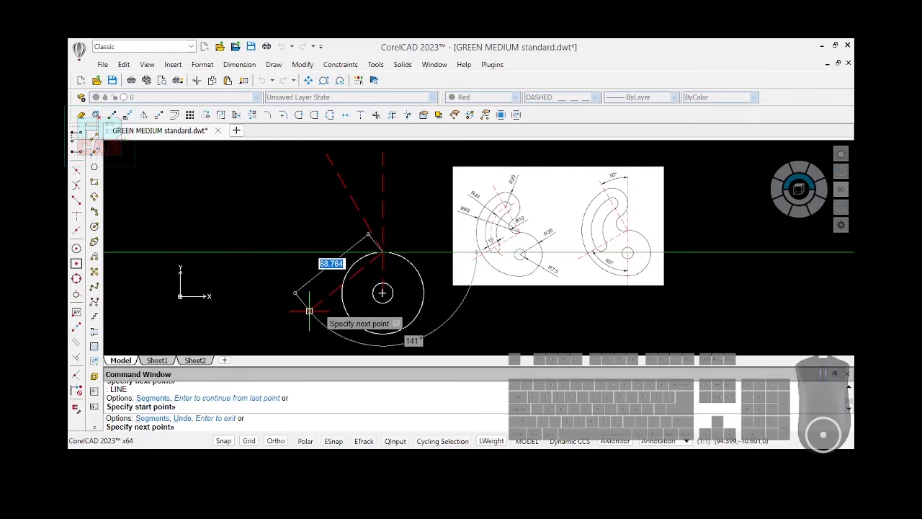
text(21)
key(BackSpace)
key(BackSpace)
key(Tab)
text(25)
key(Tab)
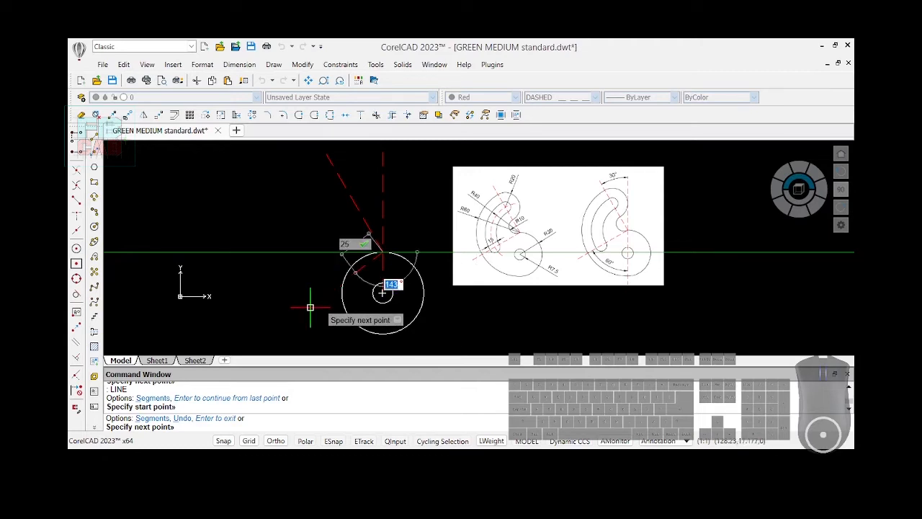
text(120)
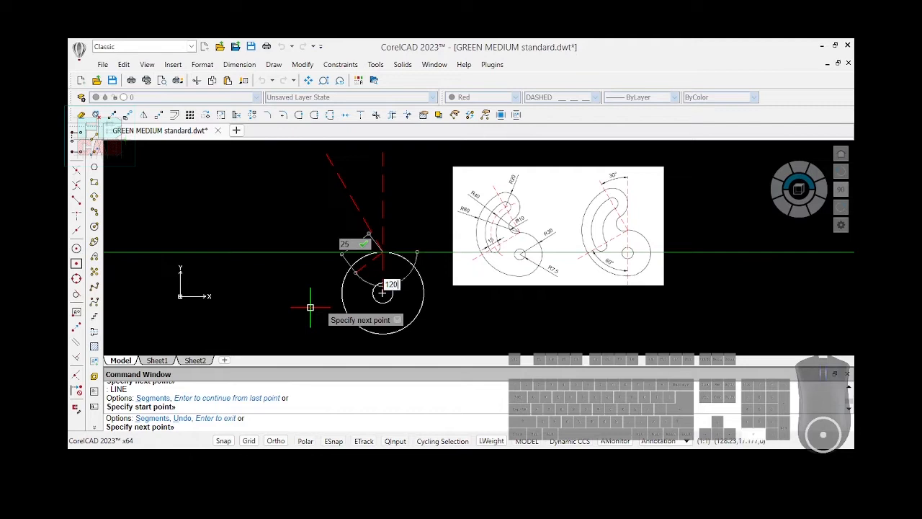
key(Tab)
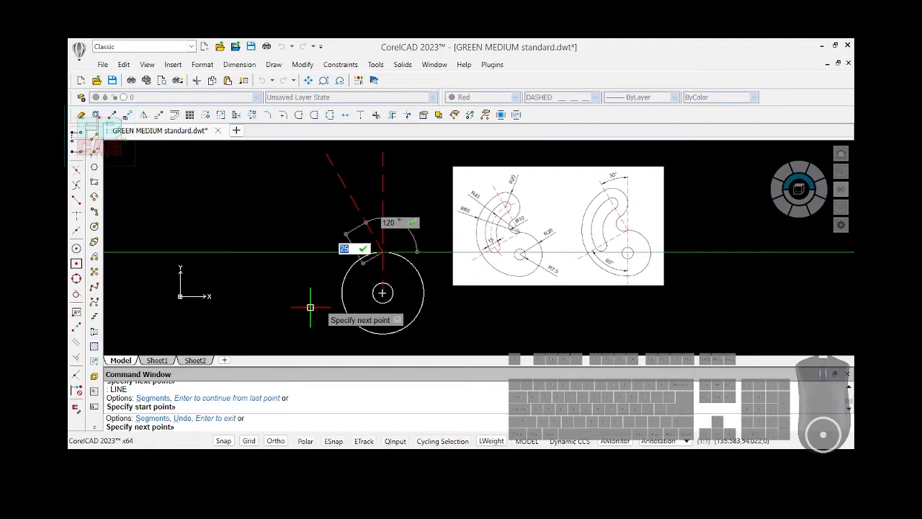
text(70)
key(Return)
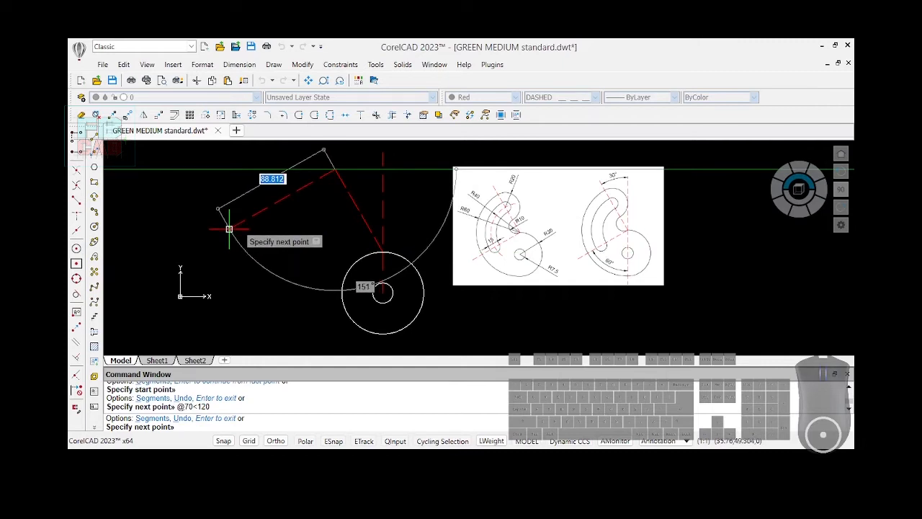
key(Escape)
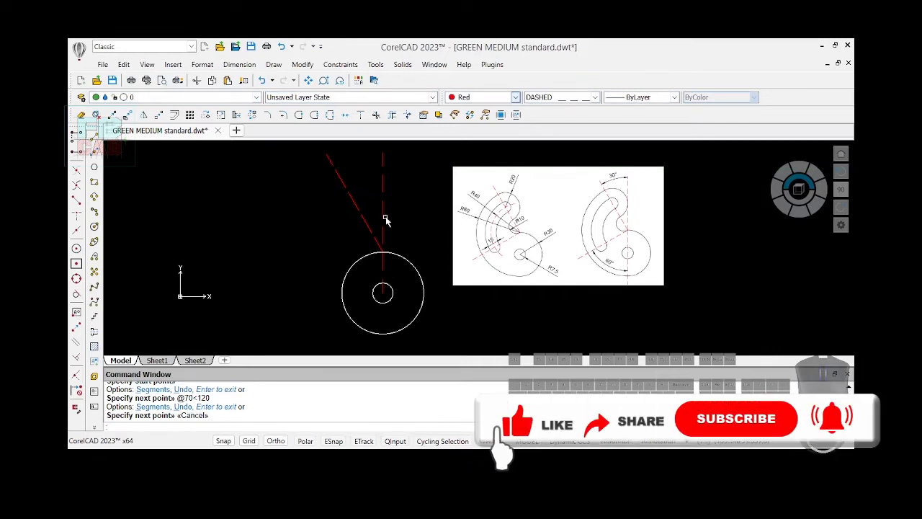
Draw a dashed red line about 80 long at 210° from the top point of the R30 circle
click(94, 137)
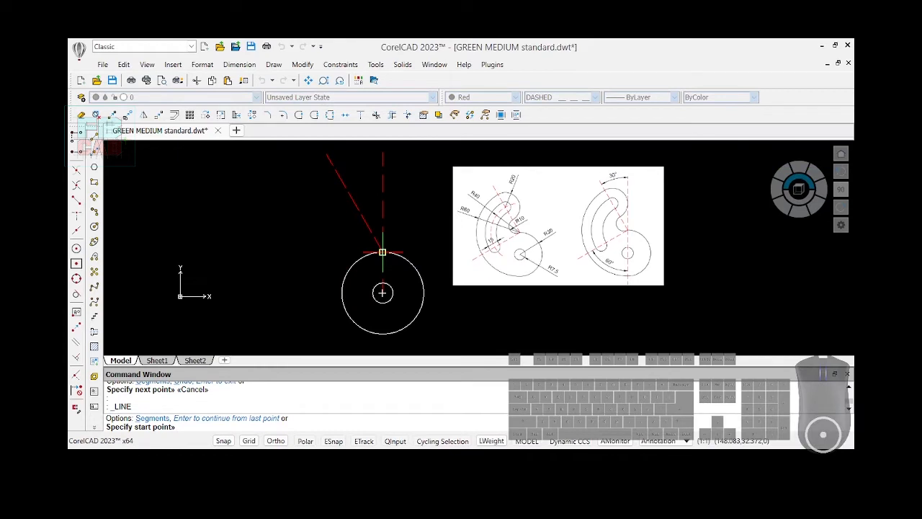
click(383, 252)
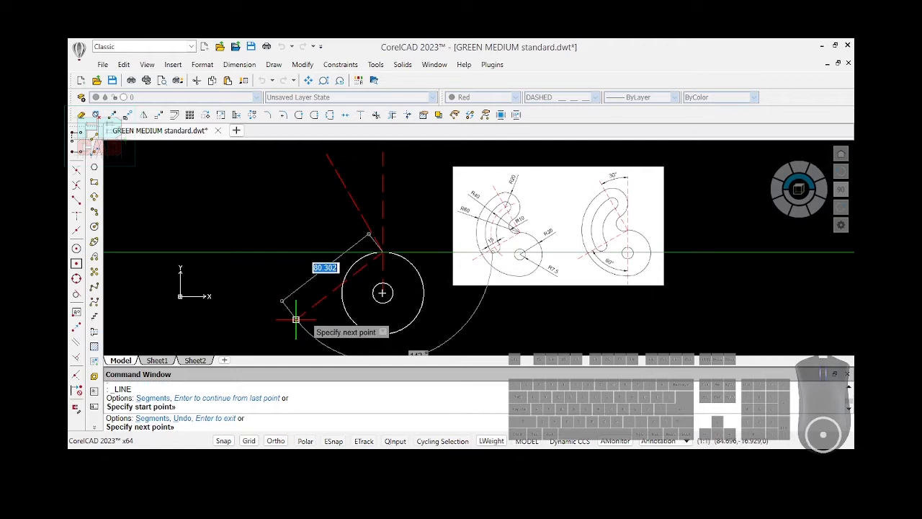
key(Tab)
text(210)
key(Return)
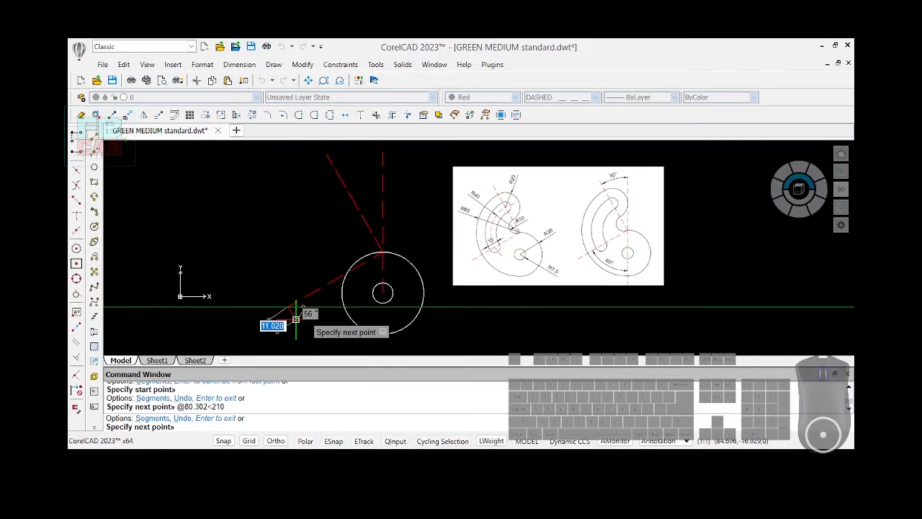
key(Return)
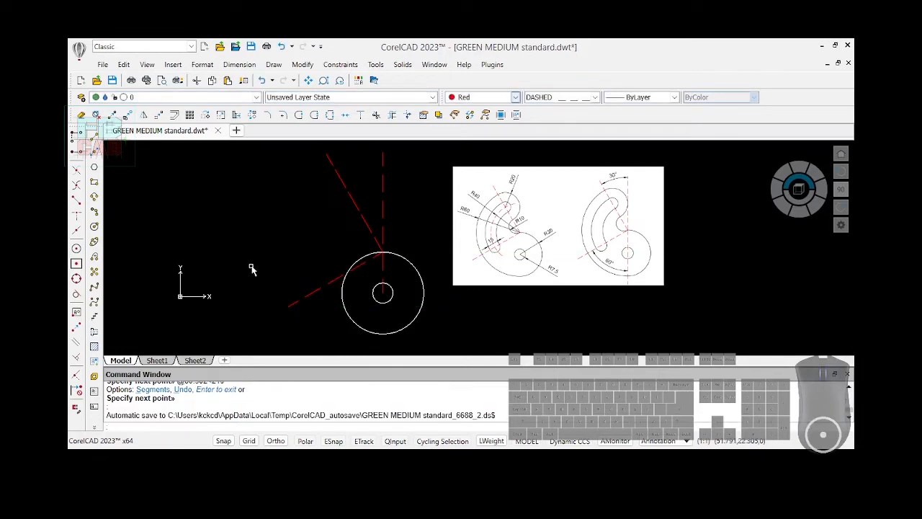
Apply a Fix constraint to the midpoint of the dashed vertical centreline
scroll(425, 240, up, 3)
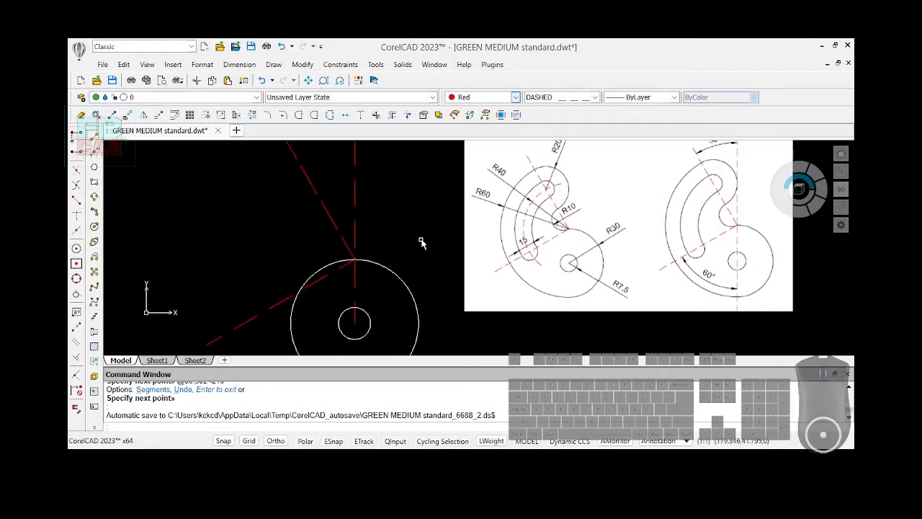
click(325, 212)
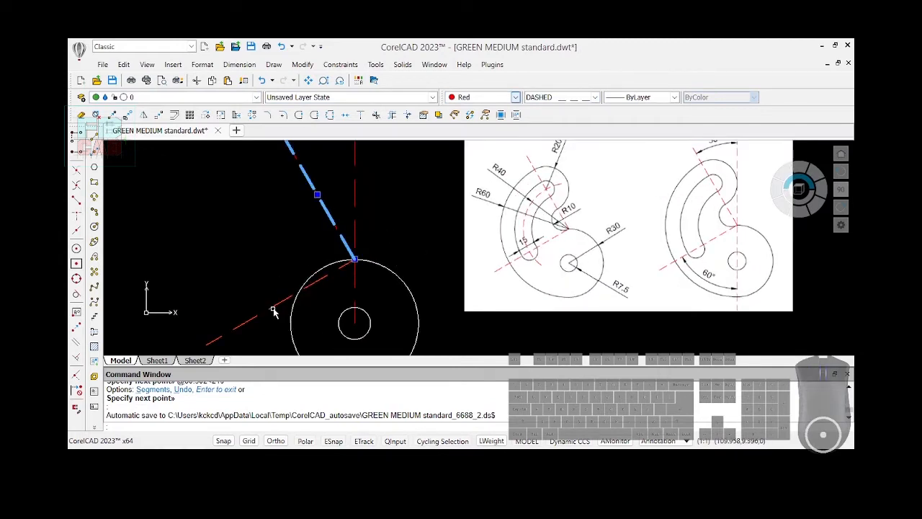
key(Escape)
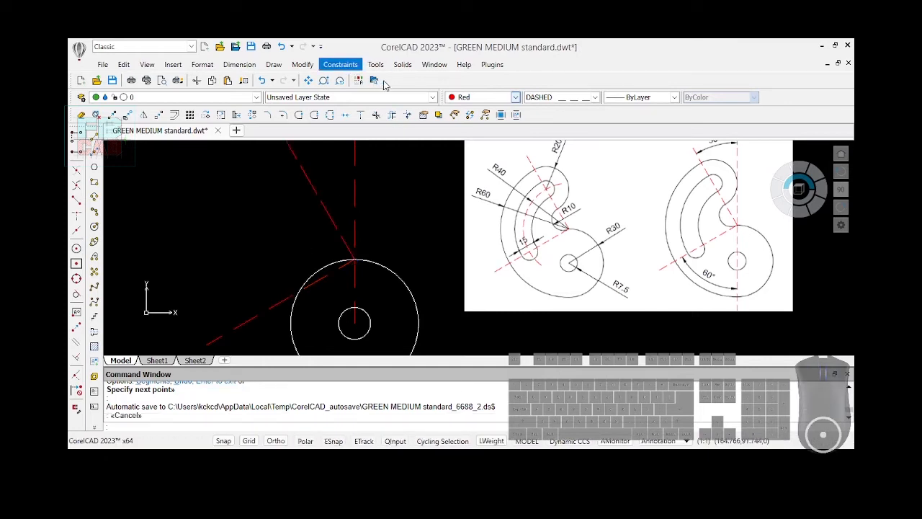
click(449, 99)
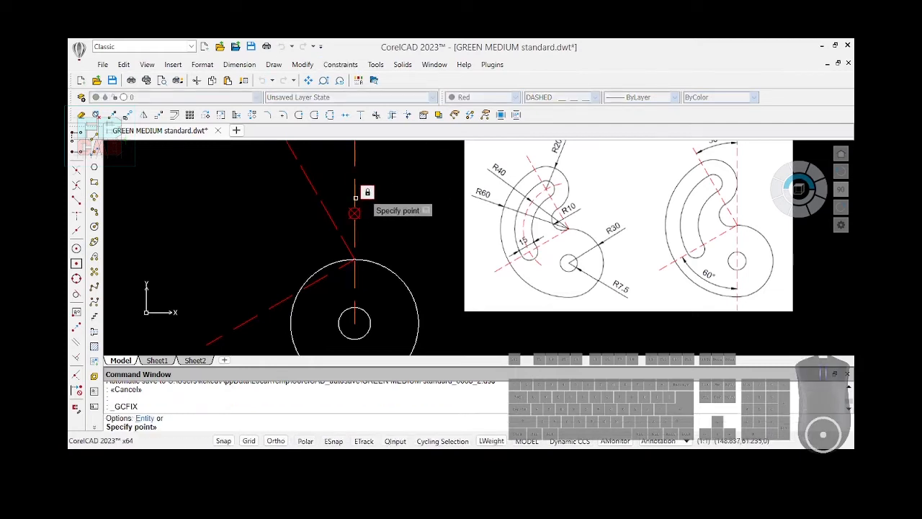
click(354, 213)
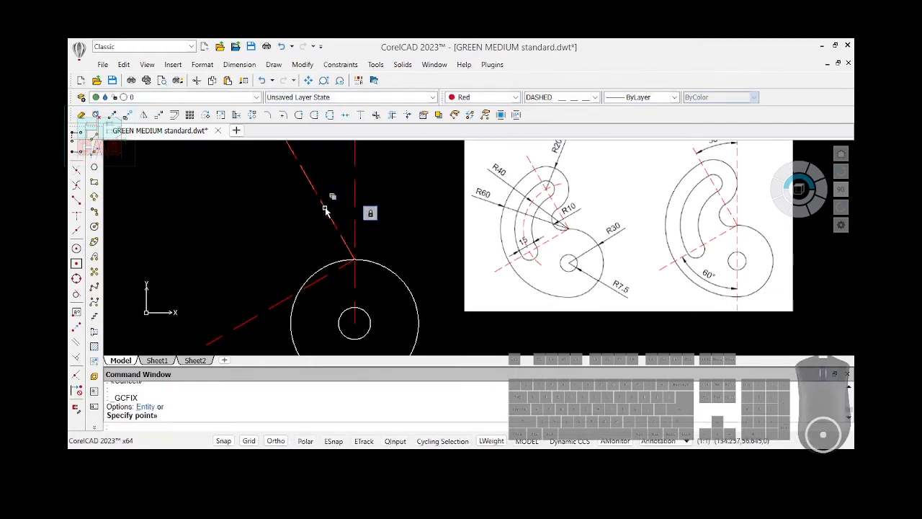
key(Return)
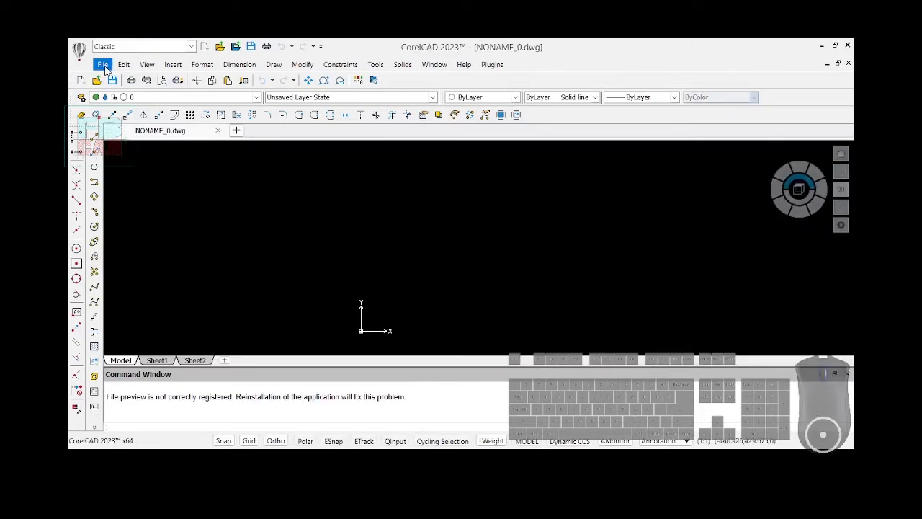
Replace NONAME_0.dwg with a new drawing and delete the preset square in it
click(80, 80)
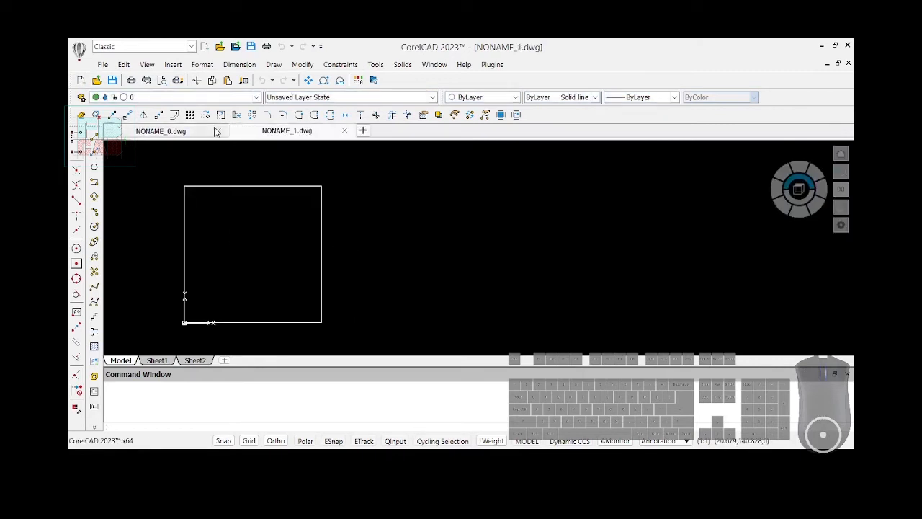
click(217, 130)
click(233, 186)
key(Delete)
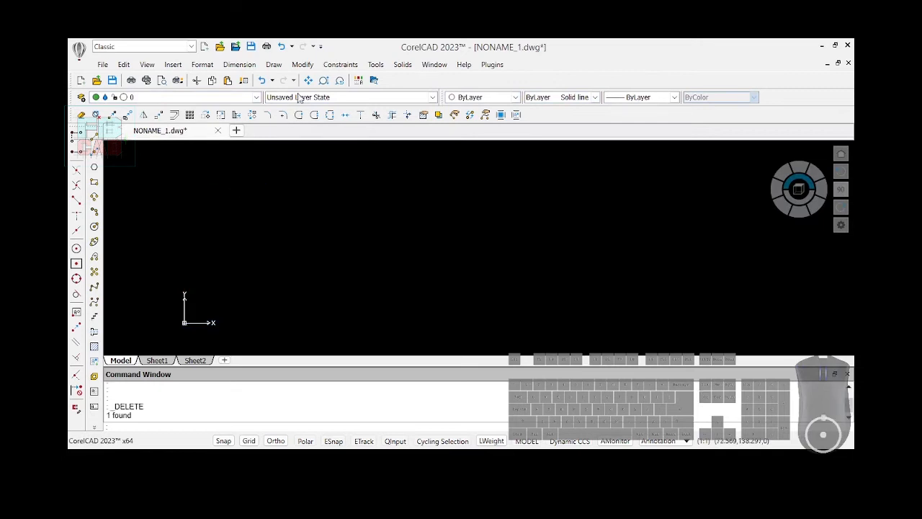
Attach the dimensioned reference image of the slotted part to the right of the origin at scale 1
click(174, 65)
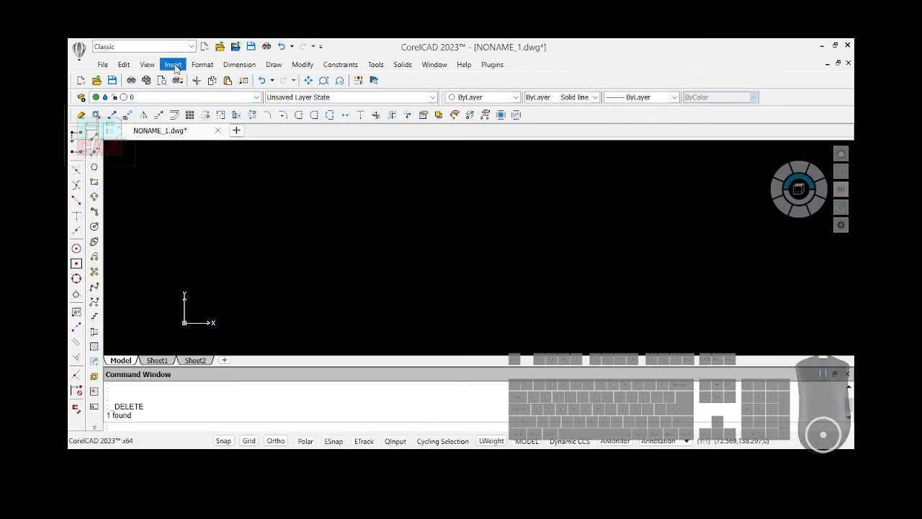
click(189, 108)
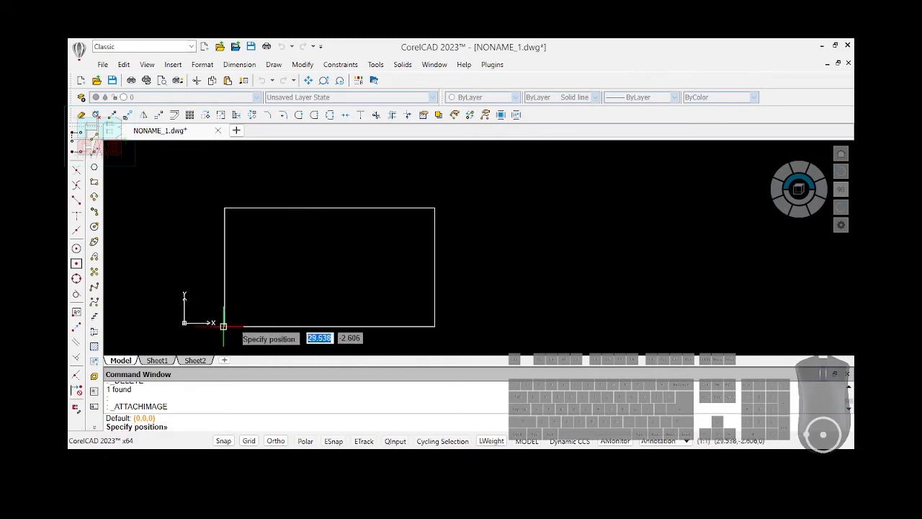
click(408, 312)
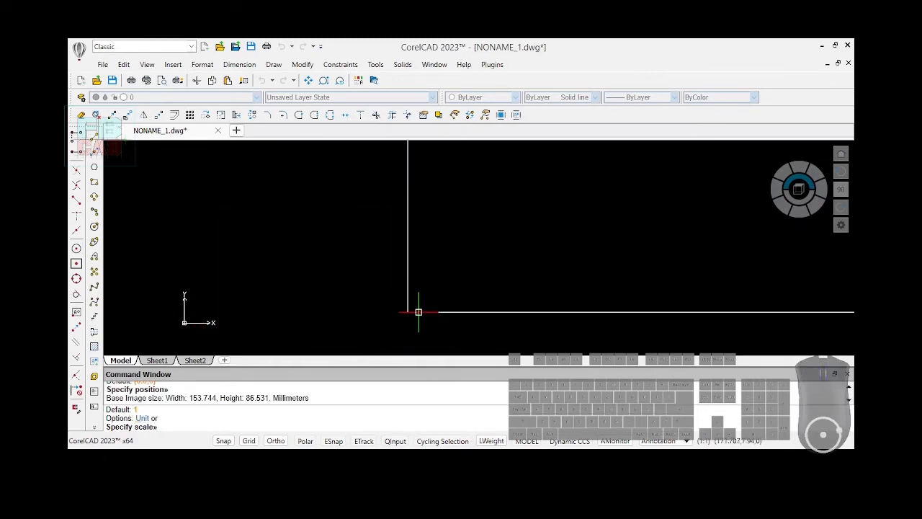
text(1)
key(Return)
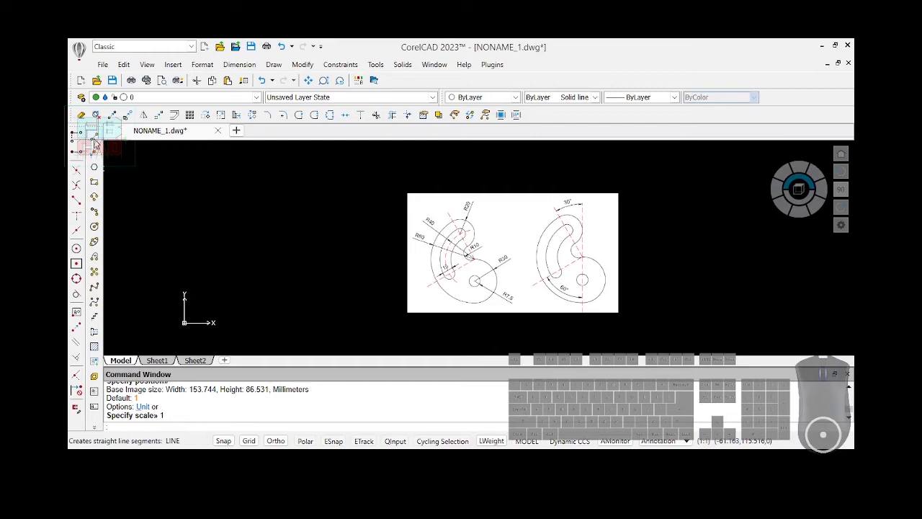
Draw a vertical line about 189 long between the origin and the reference image
click(95, 144)
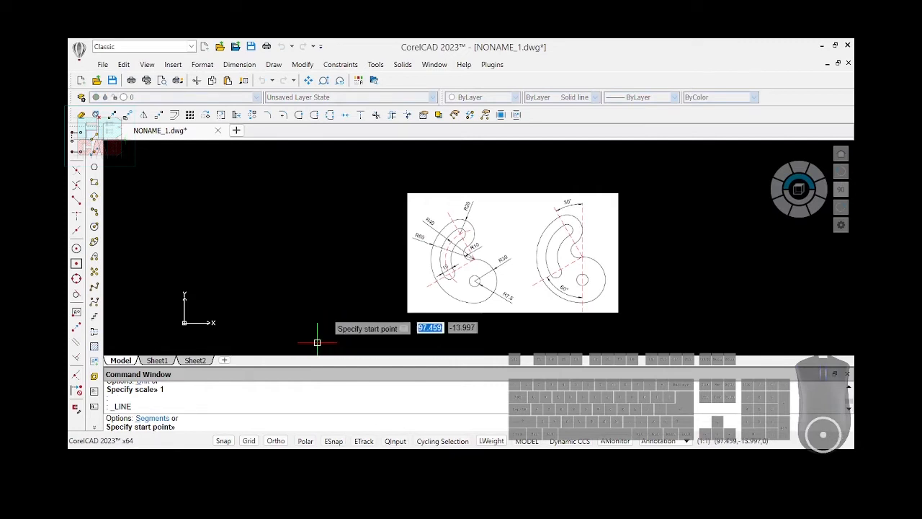
scroll(352, 338, down, 2)
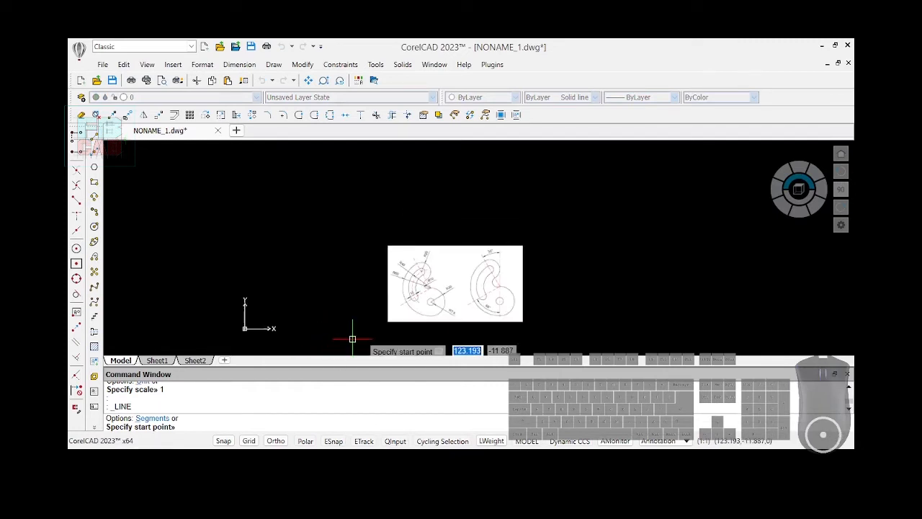
click(350, 355)
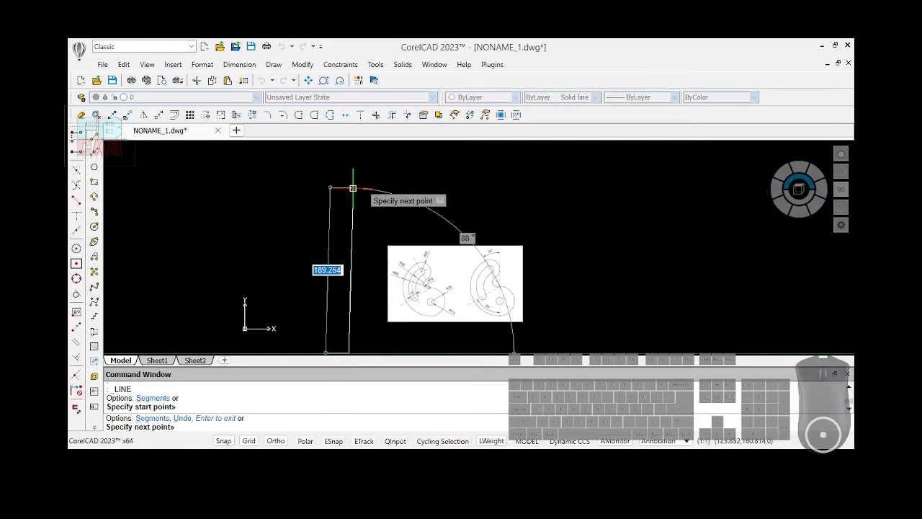
click(350, 187)
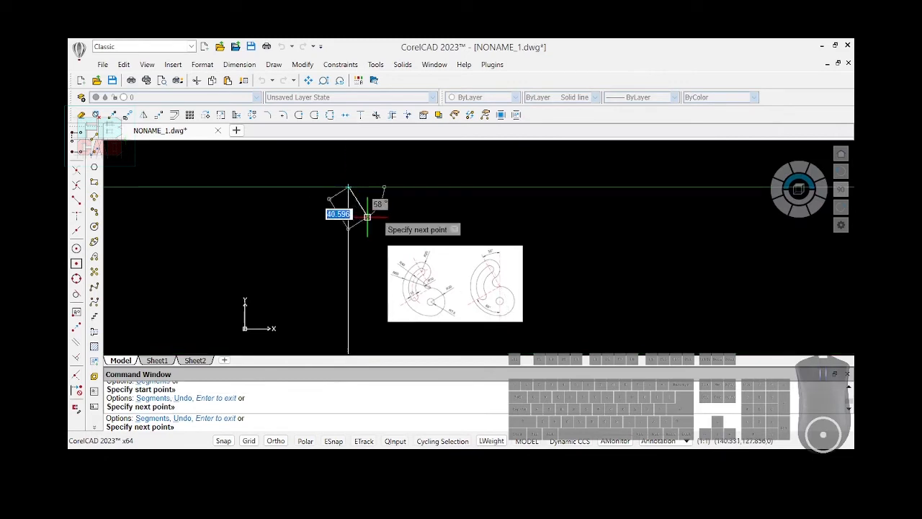
key(Return)
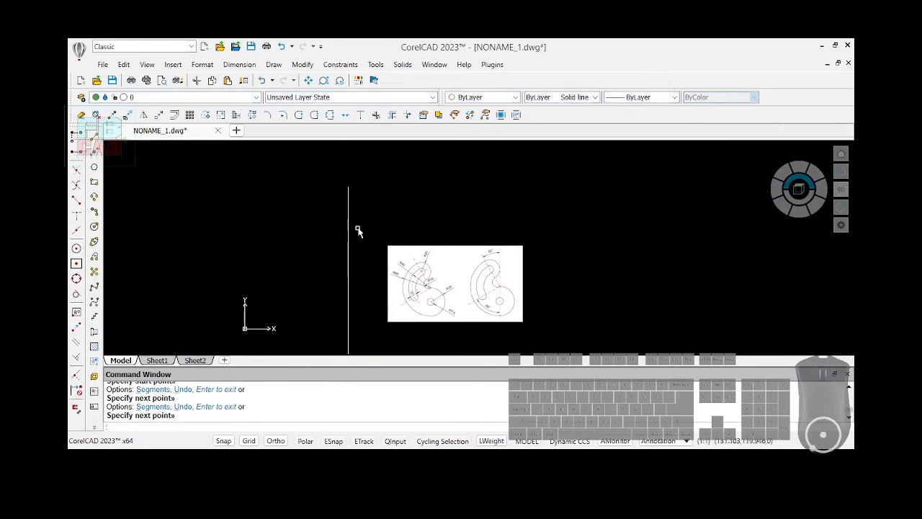
Change the vertical line's colour to Red and its line style to DASHED
scroll(320, 272, up, 1)
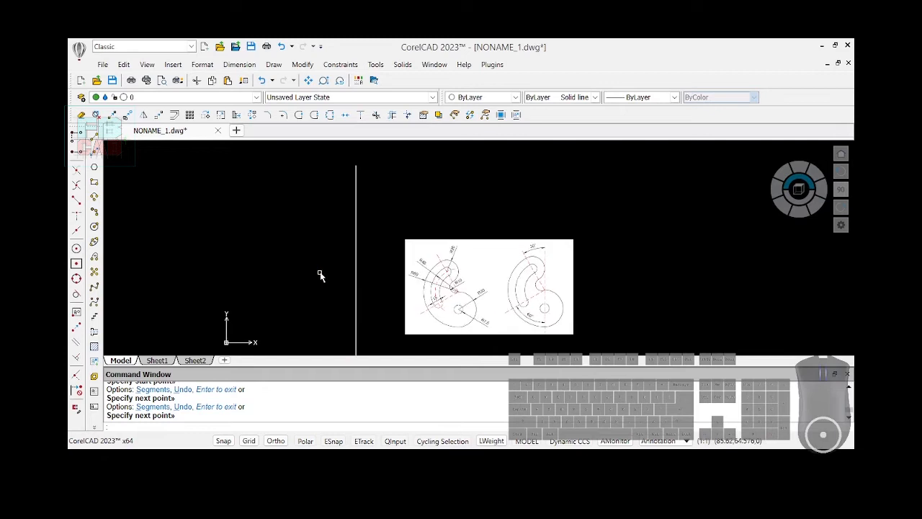
scroll(337, 274, up, 1)
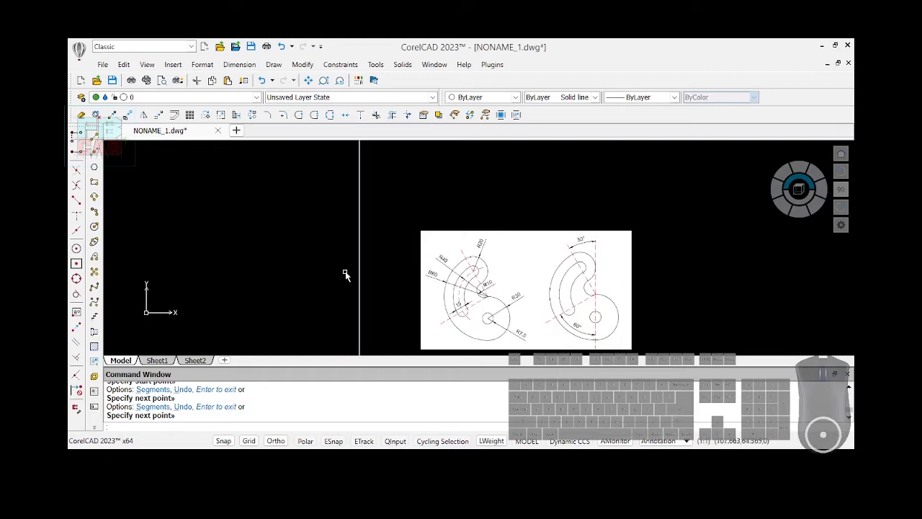
click(361, 223)
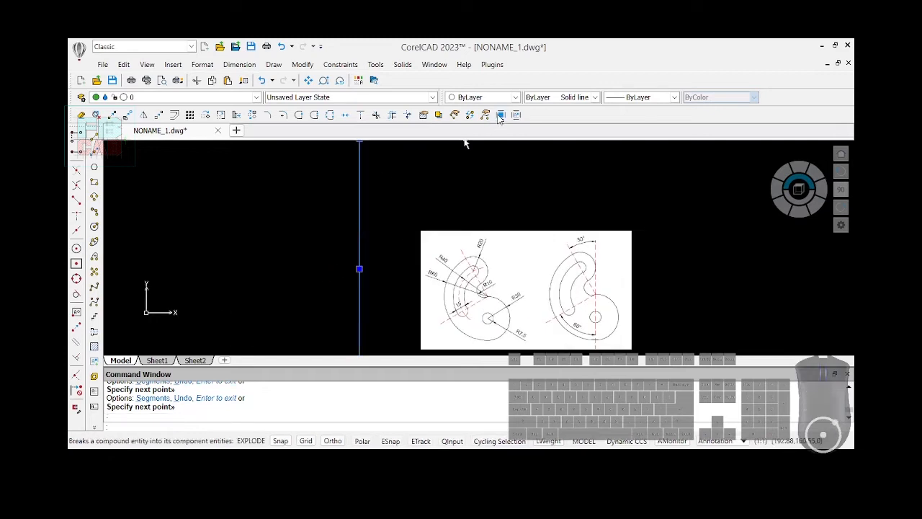
click(465, 142)
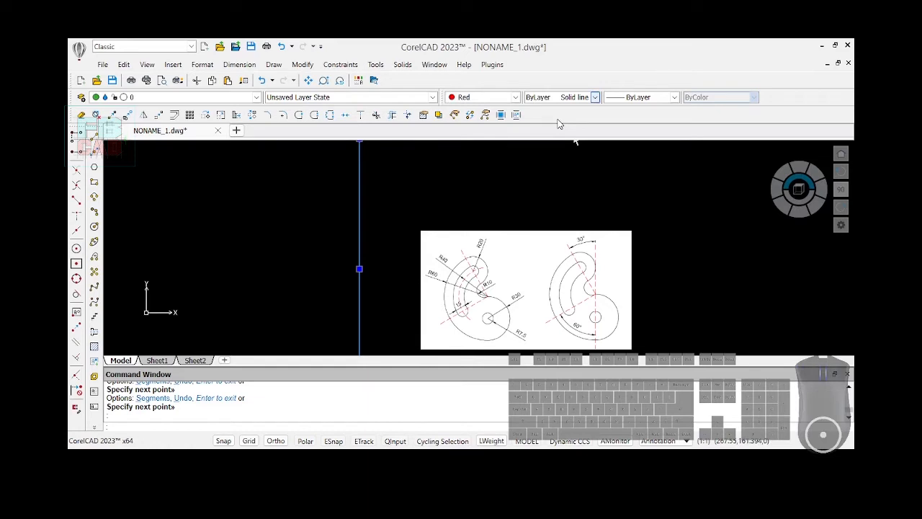
click(542, 138)
click(593, 102)
click(580, 135)
click(211, 203)
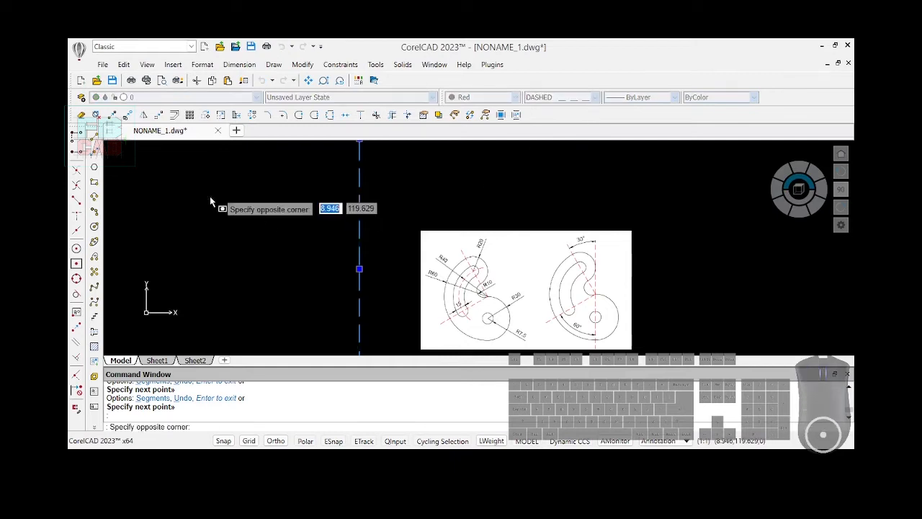
key(Escape)
key(Escape)
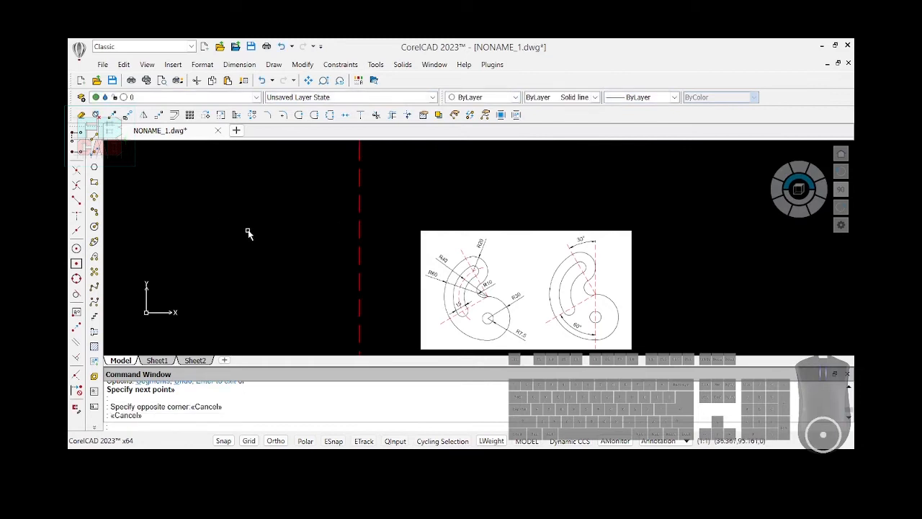
Draw a circle of radius 7.5 centred on the midpoint of the dashed vertical centreline
scroll(486, 206, down, 2)
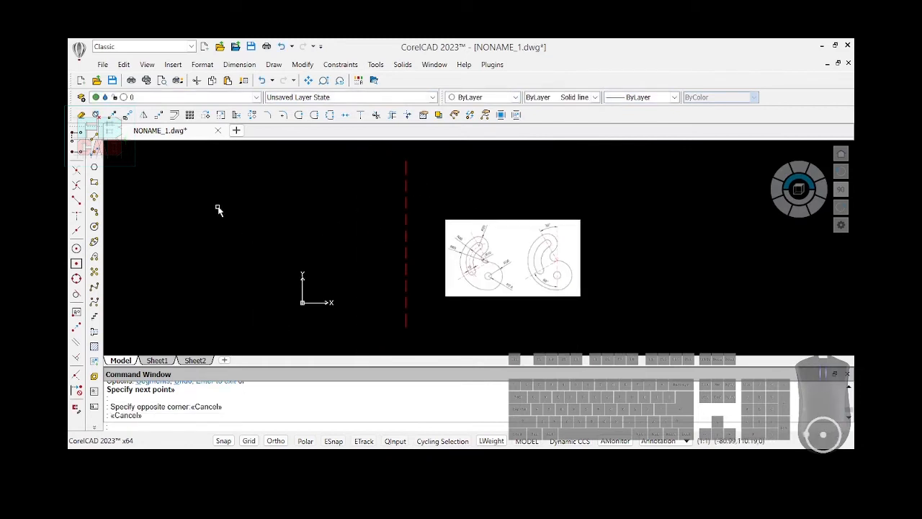
click(94, 227)
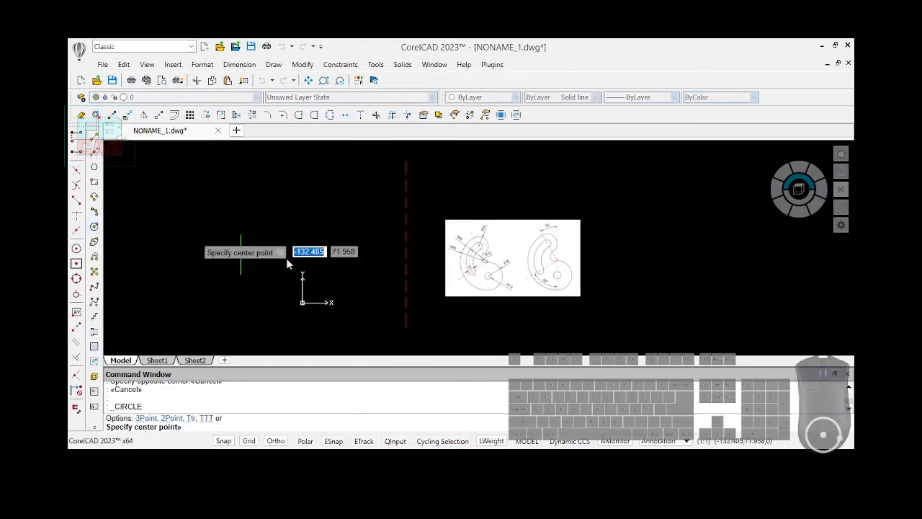
scroll(490, 289, up, 2)
scroll(329, 229, down, 2)
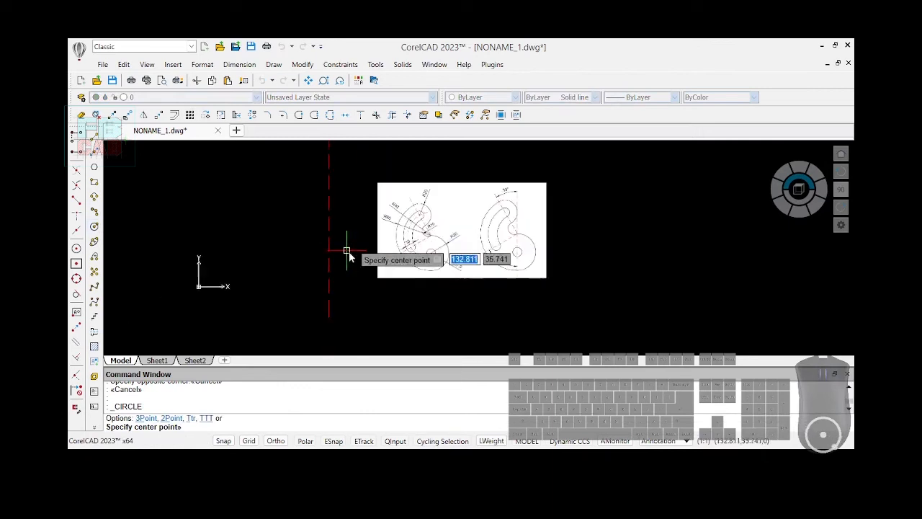
click(330, 214)
text(7.5)
key(Return)
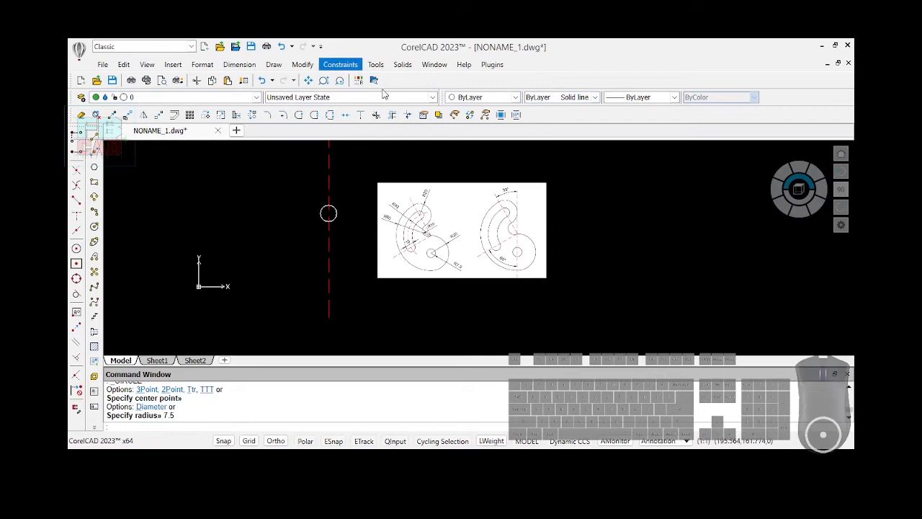
Apply a Coincident constraint between the R7.5 circle's centre and the dashed vertical centreline
click(380, 191)
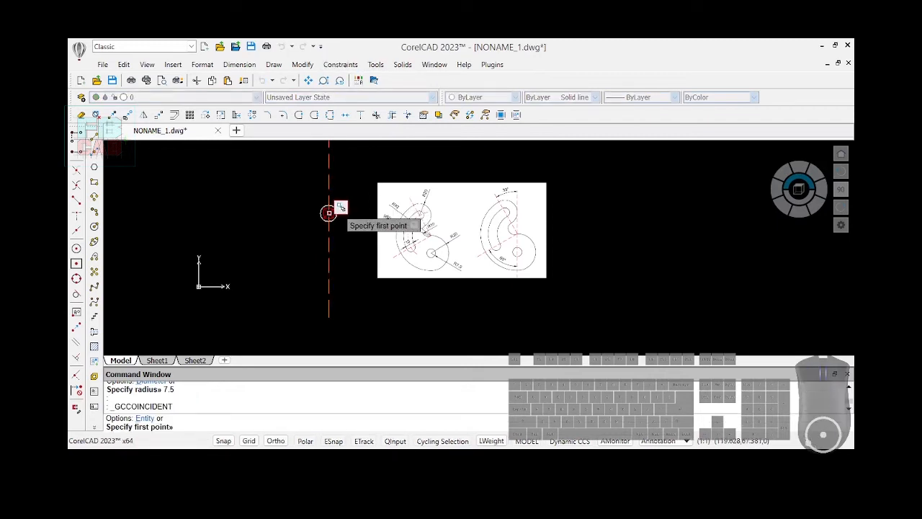
click(328, 213)
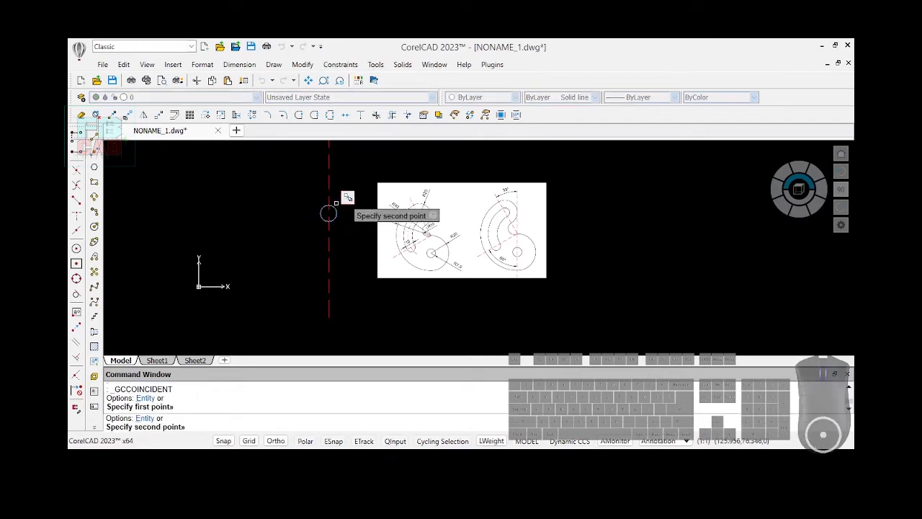
click(329, 199)
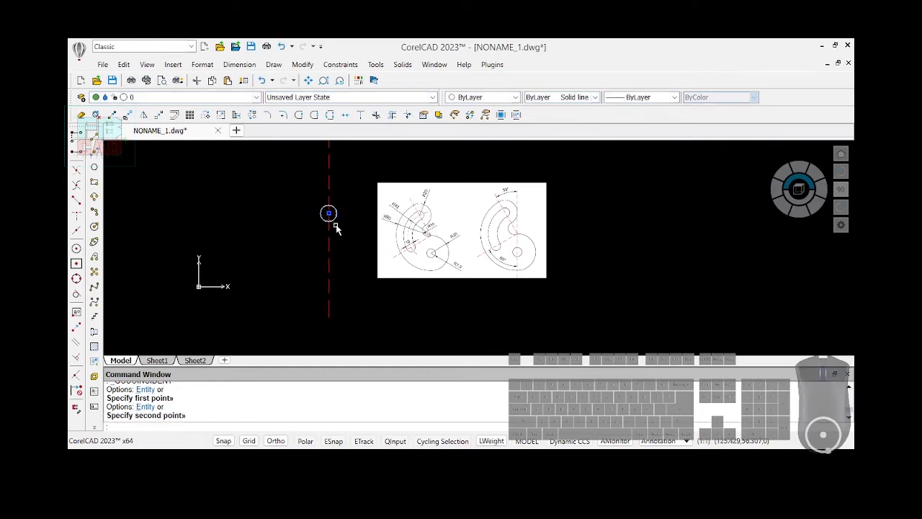
Enlarge the reference image by stretching its upper-right corner outward
scroll(360, 234, down, 2)
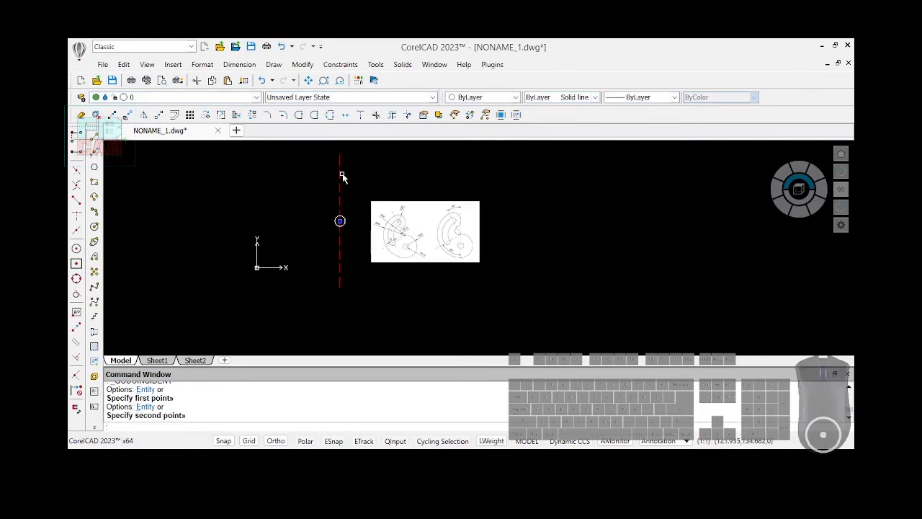
scroll(337, 167, up, 1)
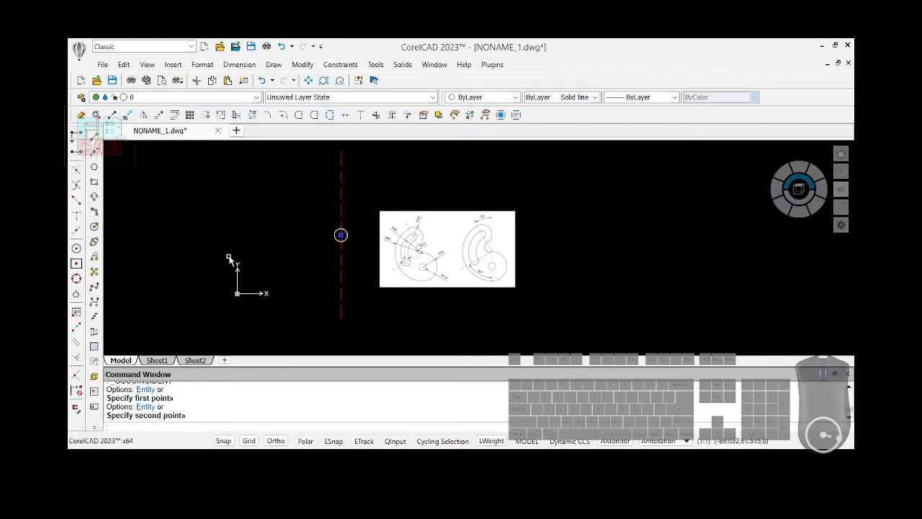
scroll(390, 272, up, 2)
scroll(440, 281, down, 1)
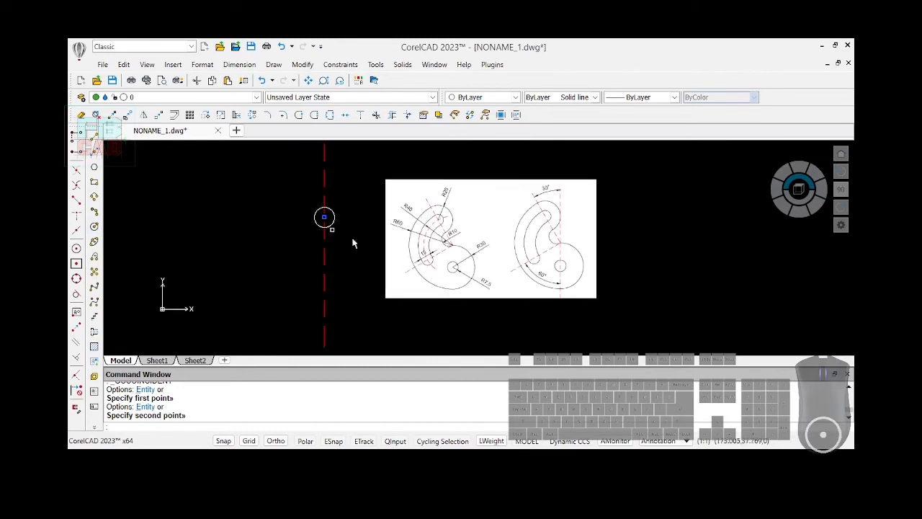
click(435, 265)
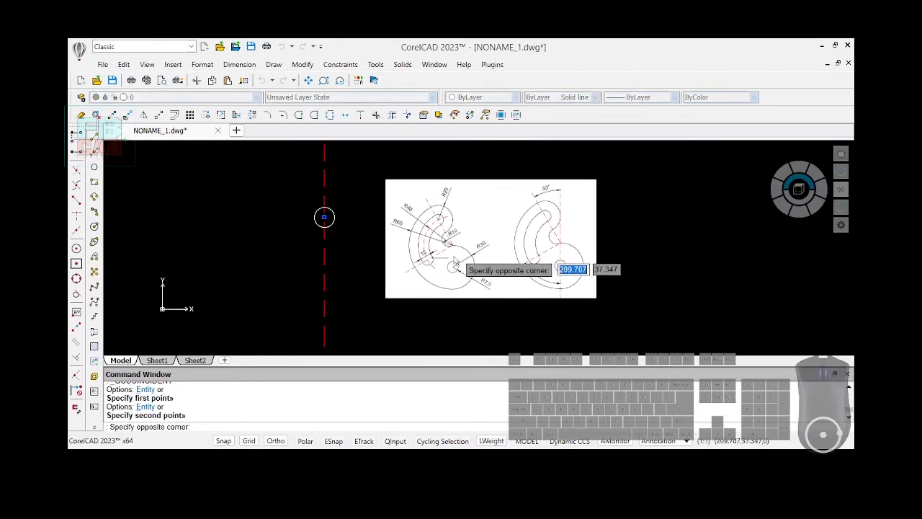
click(535, 222)
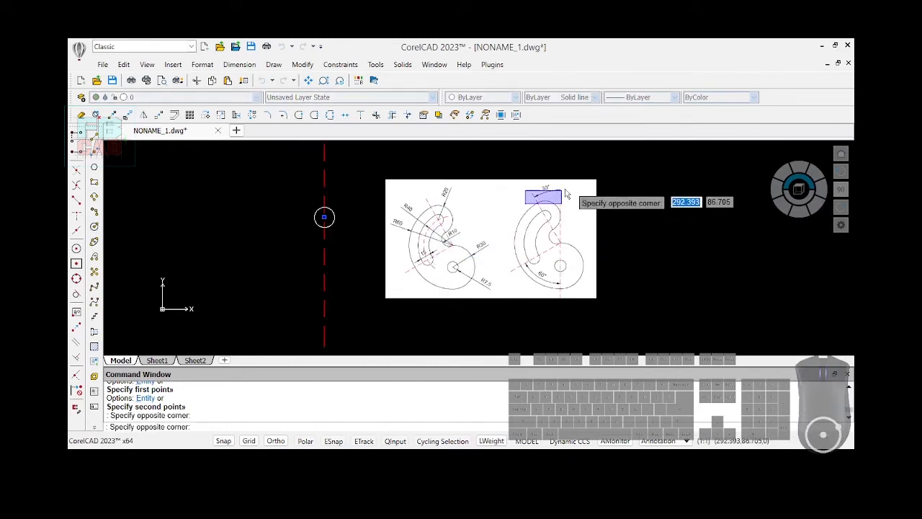
click(591, 182)
click(593, 181)
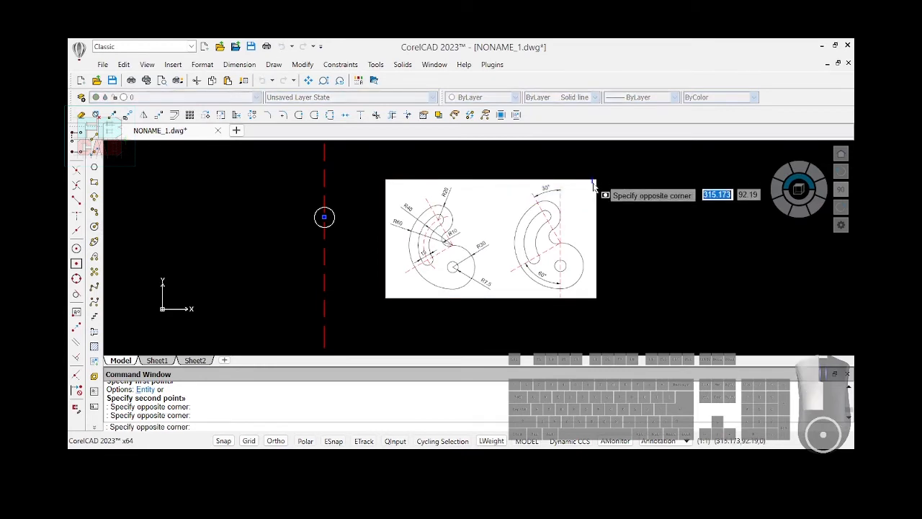
click(595, 182)
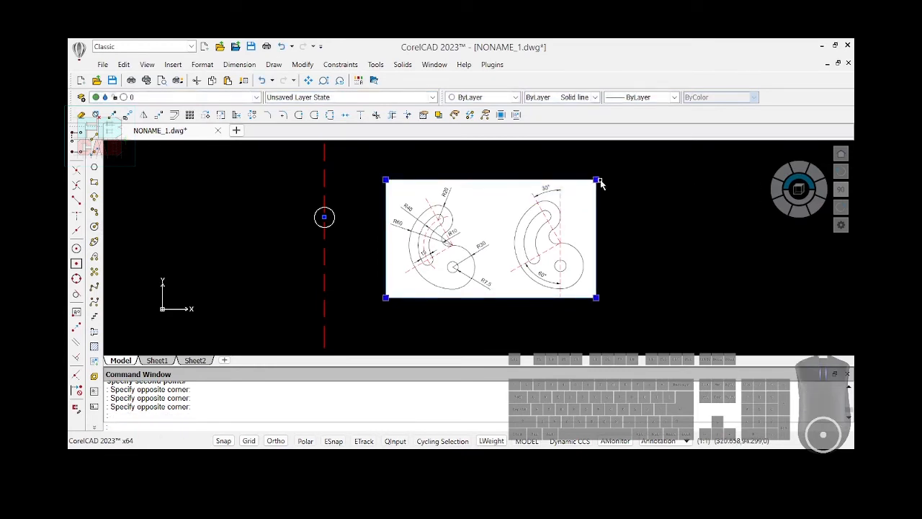
click(596, 180)
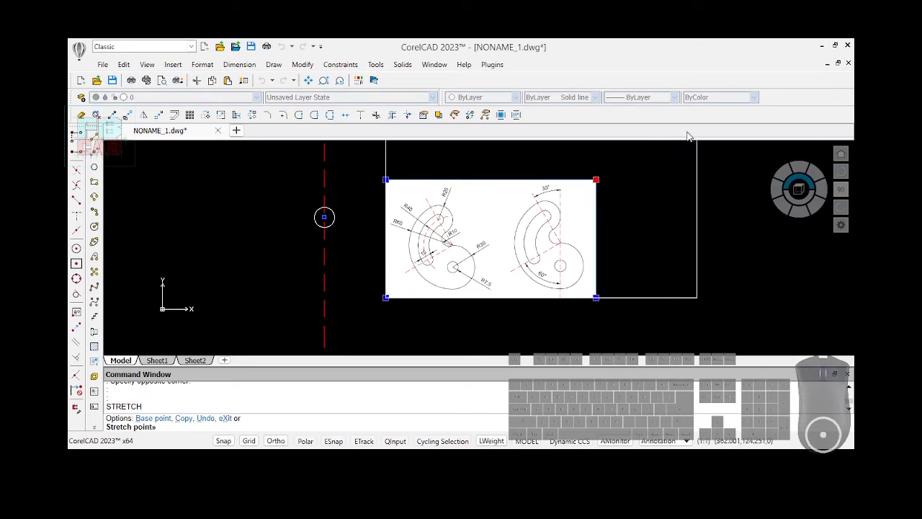
click(688, 146)
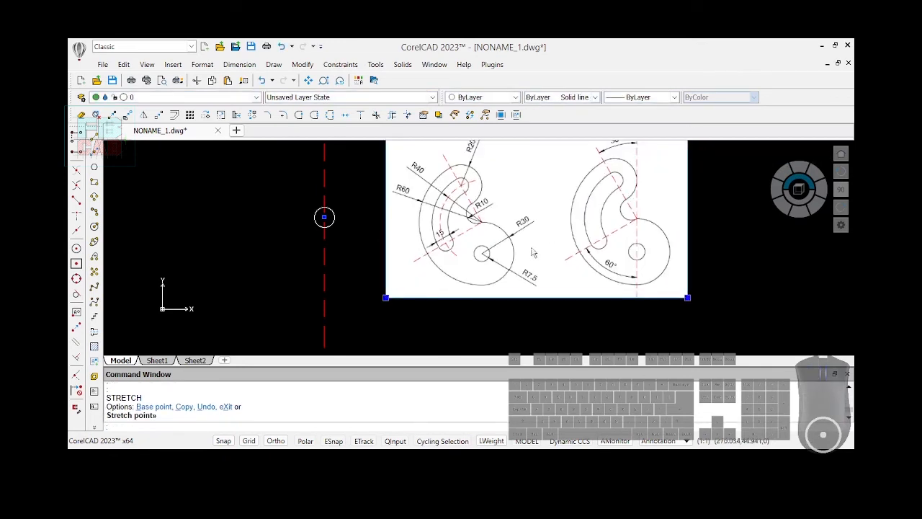
Draw a circle of radius 30 concentric with the R7.5 circle
scroll(533, 311, down, 1)
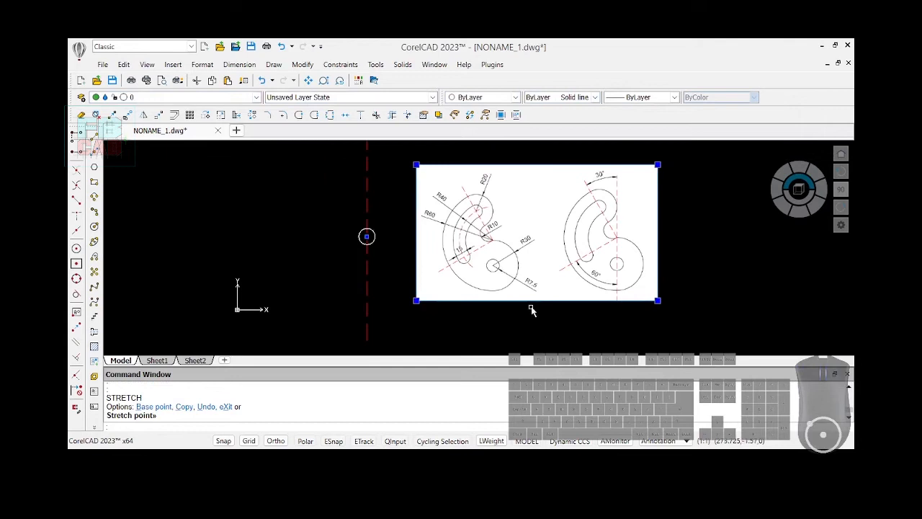
click(94, 226)
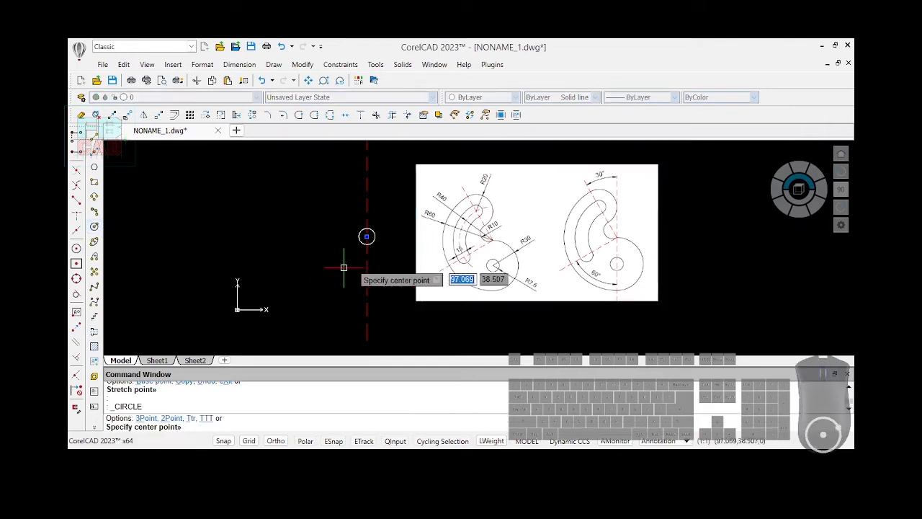
click(367, 237)
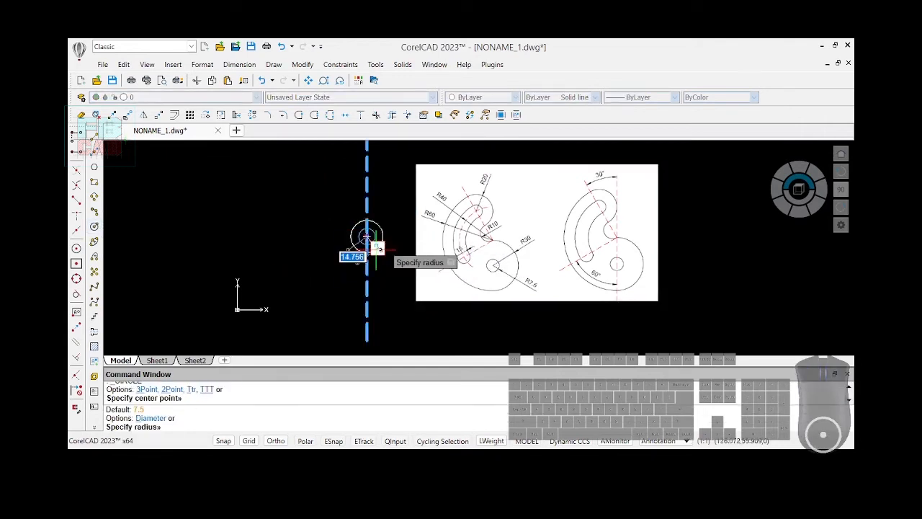
text(30)
key(Return)
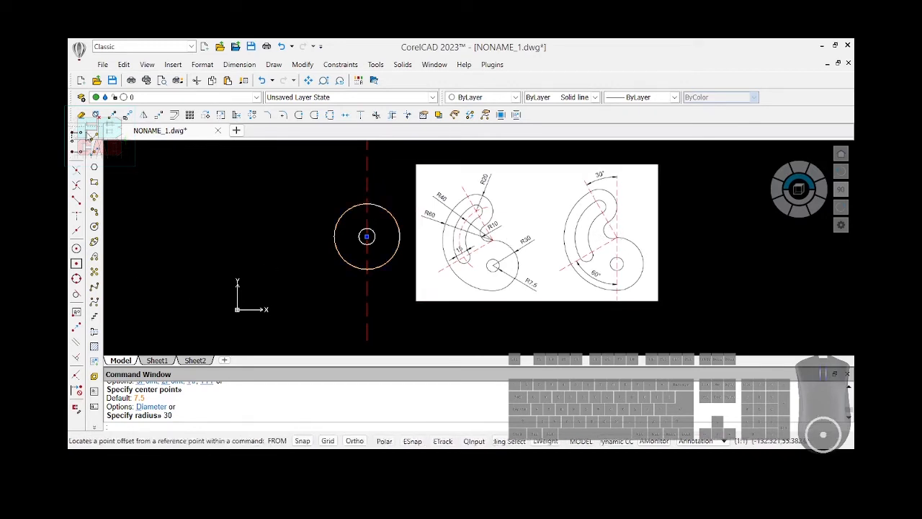
Set the current drawing properties to Red colour and DASHED line style
click(96, 142)
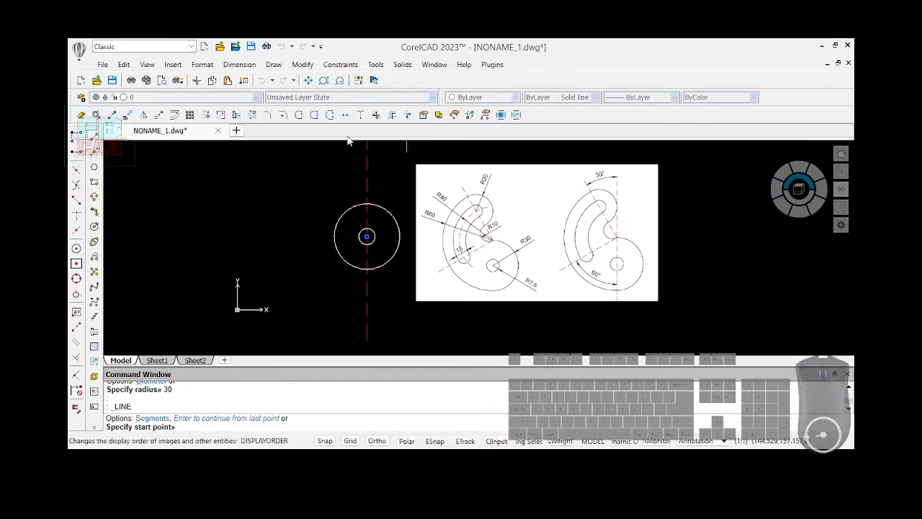
key(Escape)
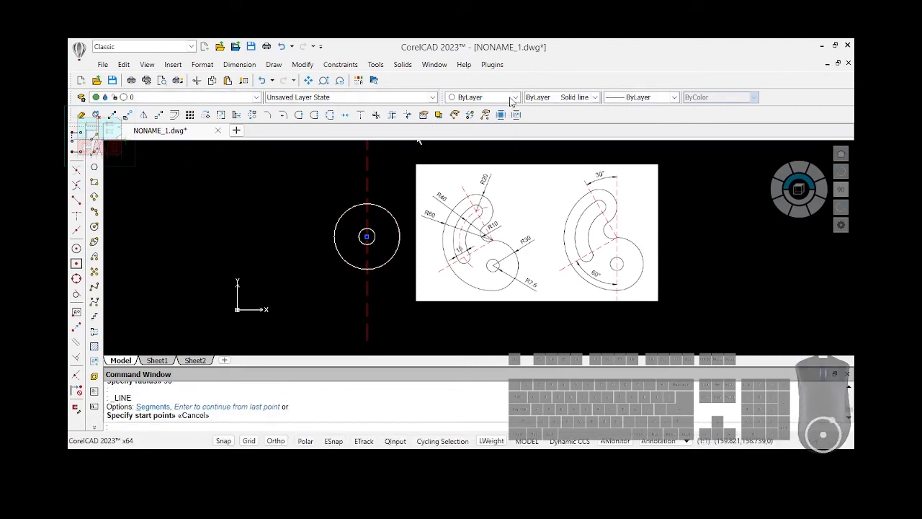
click(481, 128)
click(595, 100)
click(565, 136)
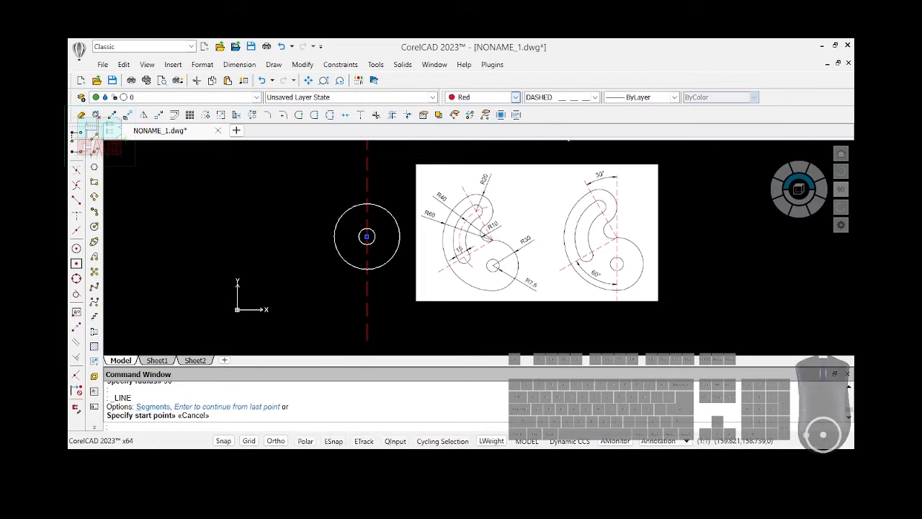
Draw a dashed red centreline about 112 long at 120° from the top quadrant of the R30 circle
click(96, 139)
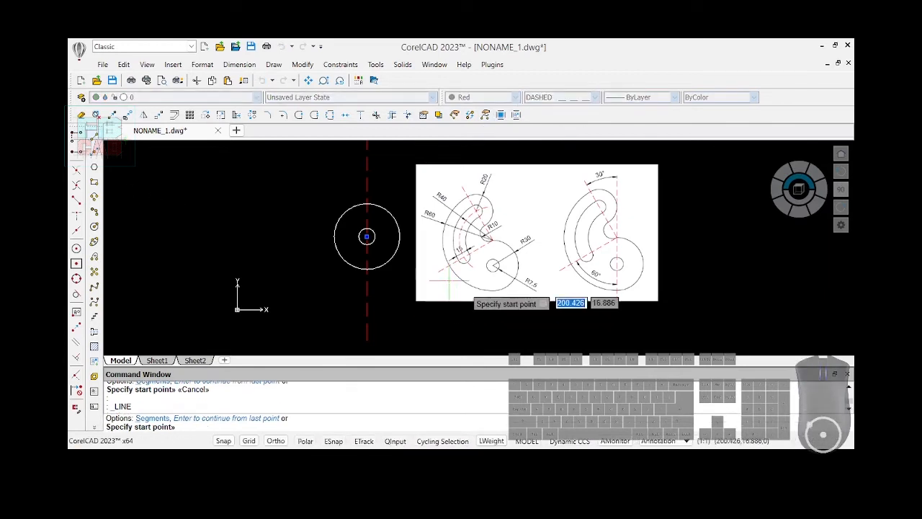
click(367, 204)
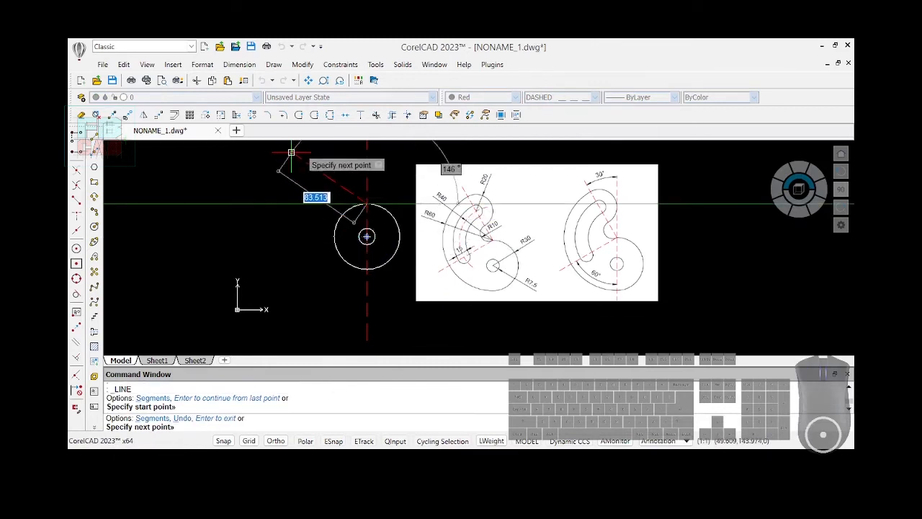
scroll(288, 238, down, 3)
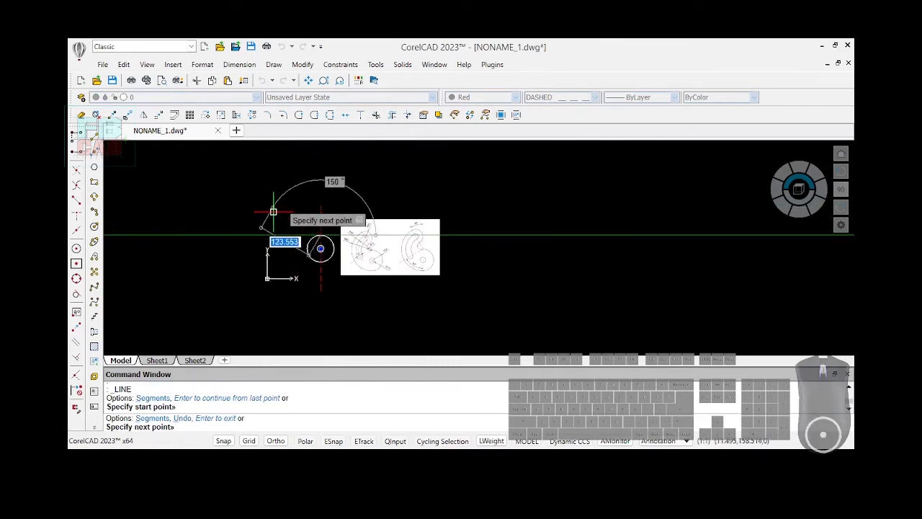
scroll(274, 209, up, 2)
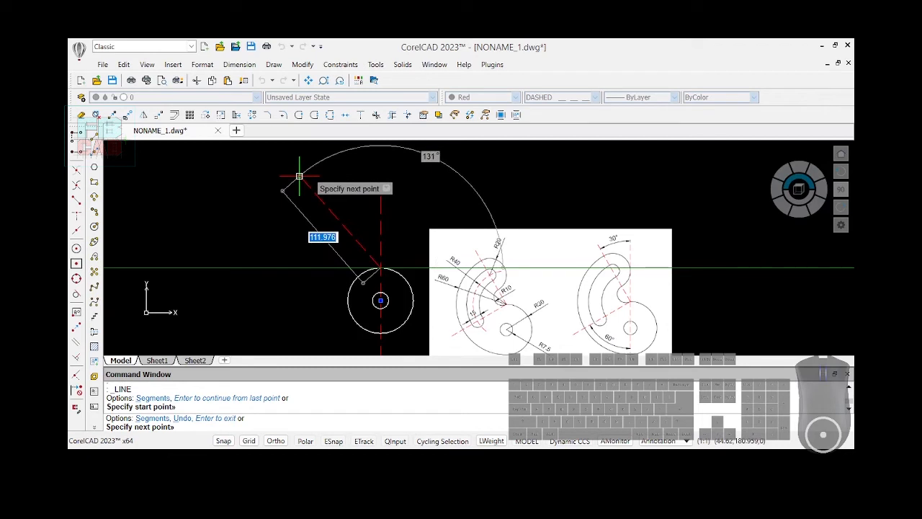
key(Tab)
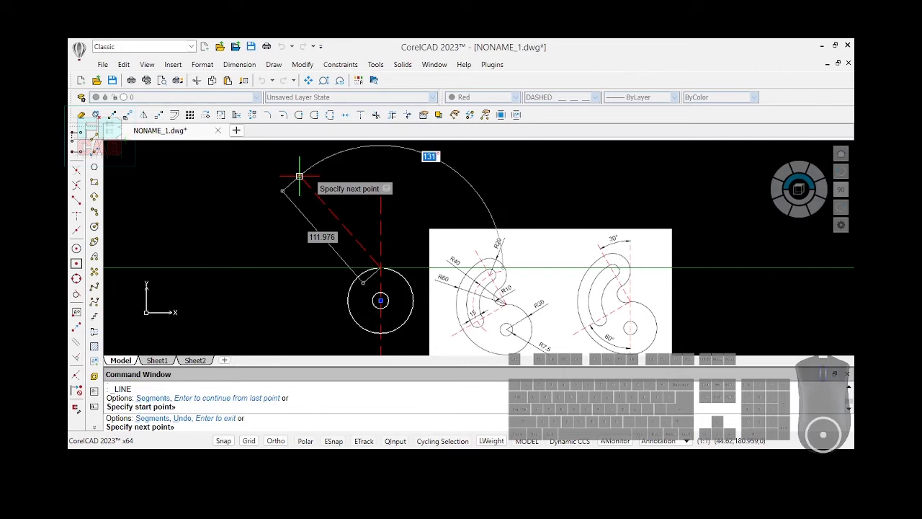
text(120)
key(Return)
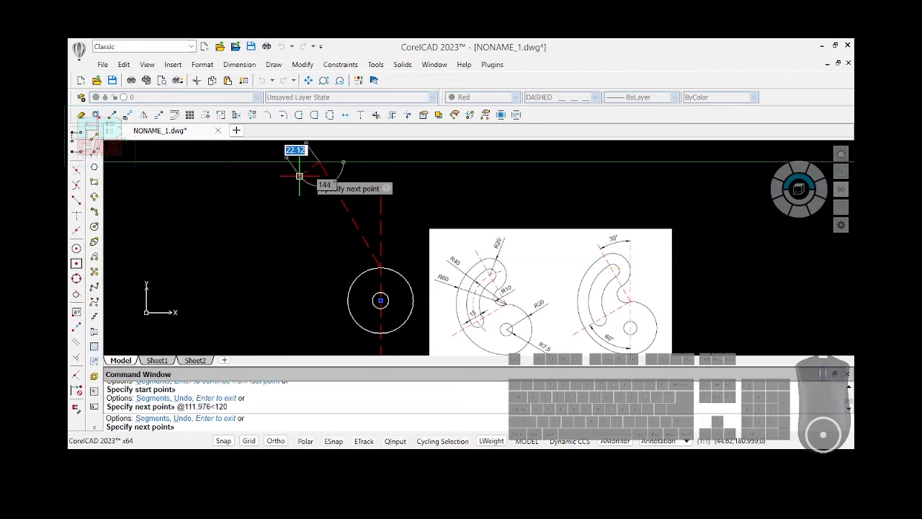
key(Return)
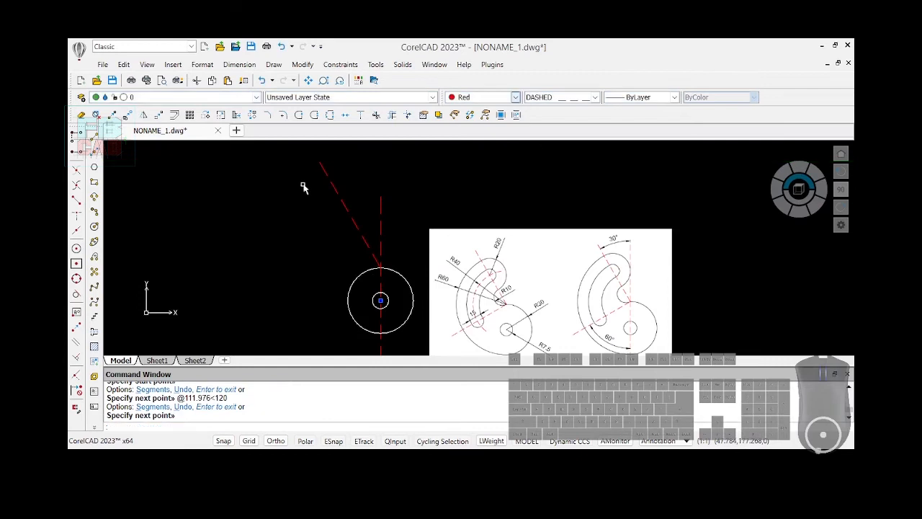
Draw a second dashed red centreline about 117 long at 210° from the top quadrant of the R30 circle
key(Return)
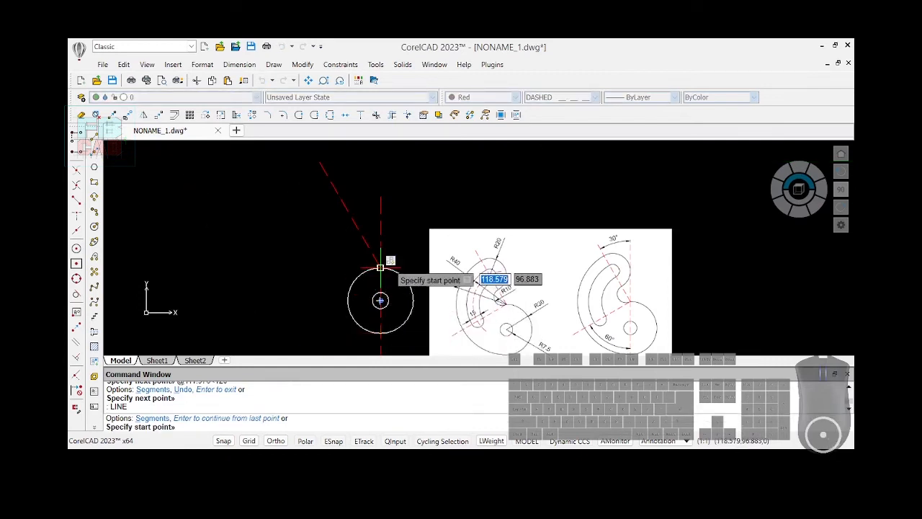
click(380, 268)
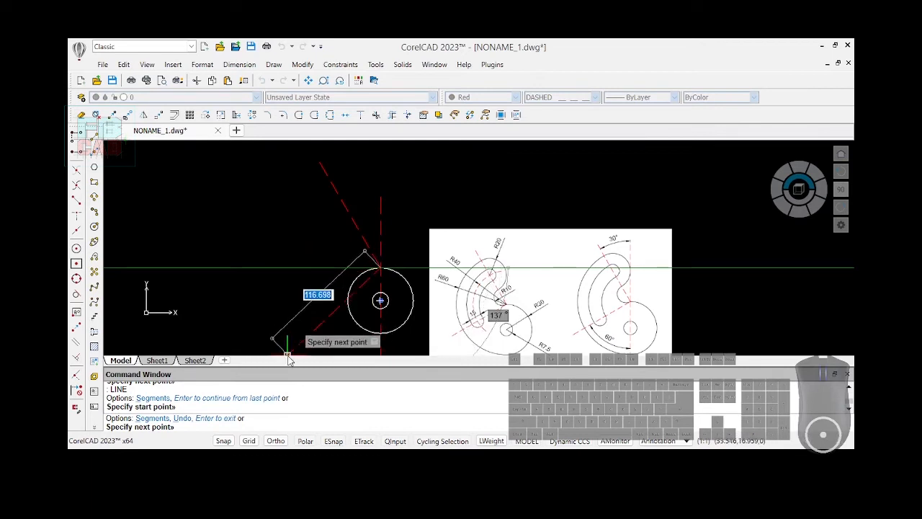
key(Tab)
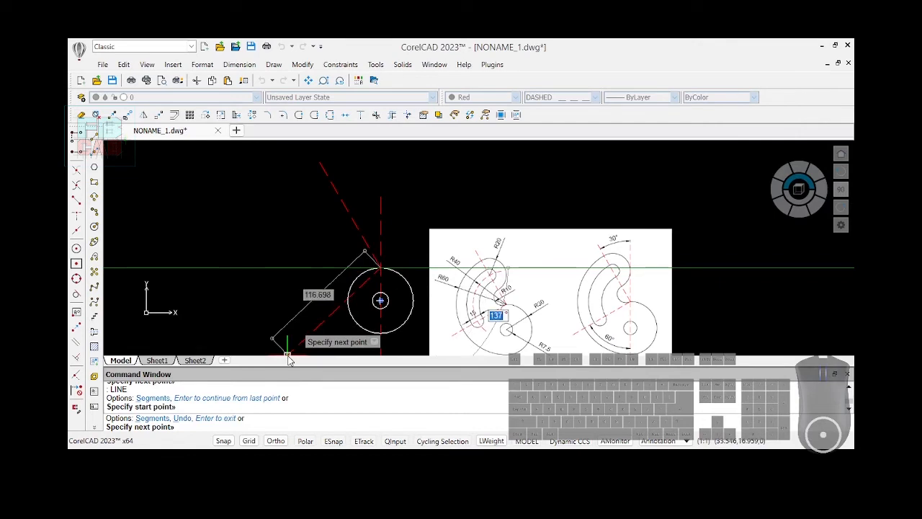
text(210)
key(Return)
key(Return)
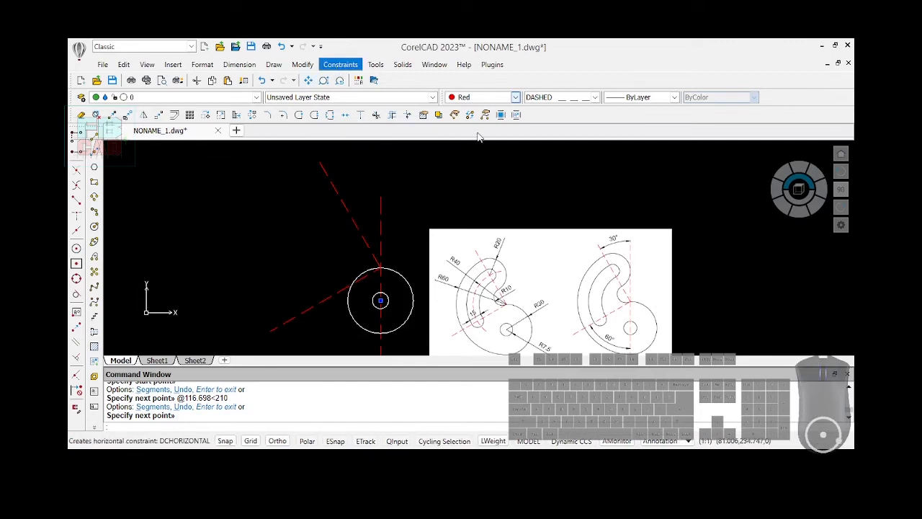
Apply an angular dimensional constraint between the upper slanted centreline and the vertical centreline, placing it above the circles
click(466, 186)
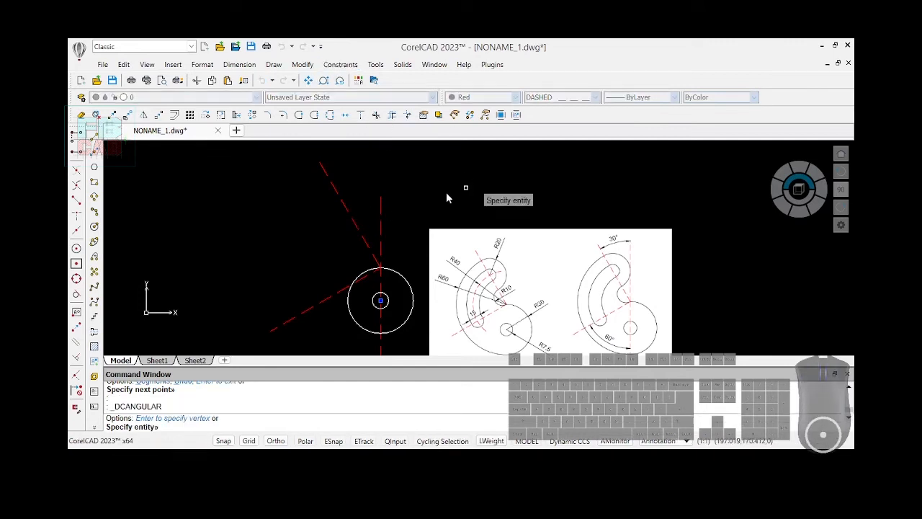
click(355, 225)
click(381, 223)
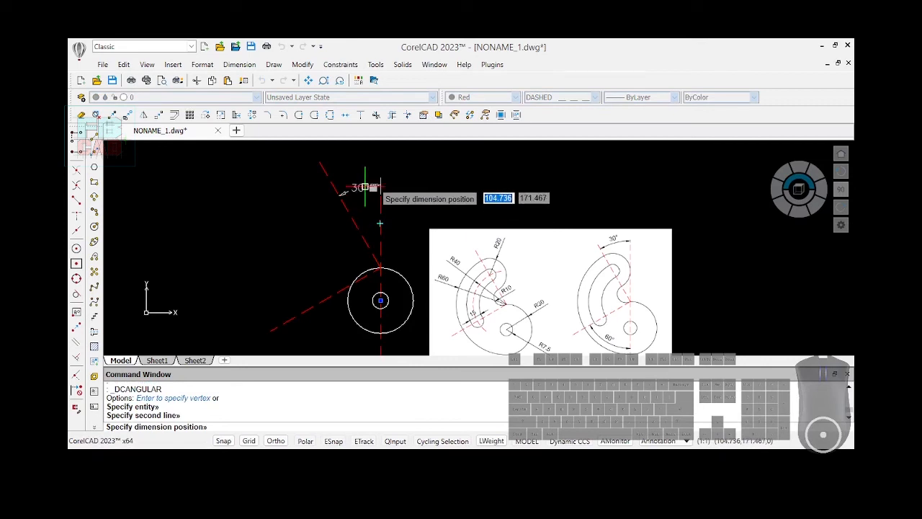
click(367, 181)
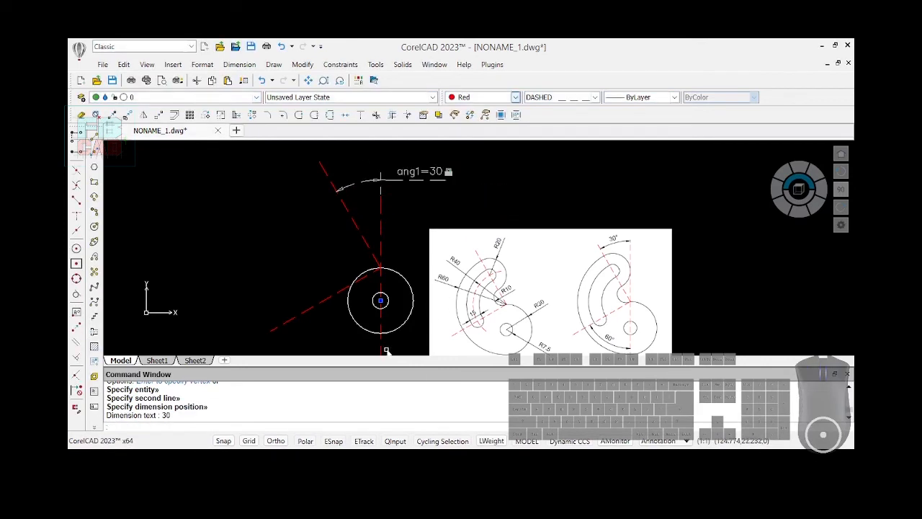
Apply an angular dimensional constraint between the vertical centreline and the lower slanted centreline, placing it below that slanted line
key(Return)
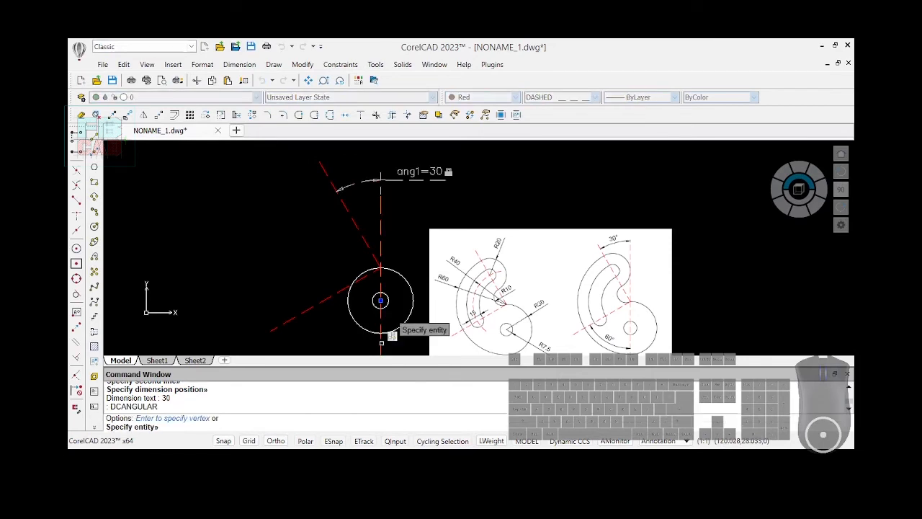
click(380, 343)
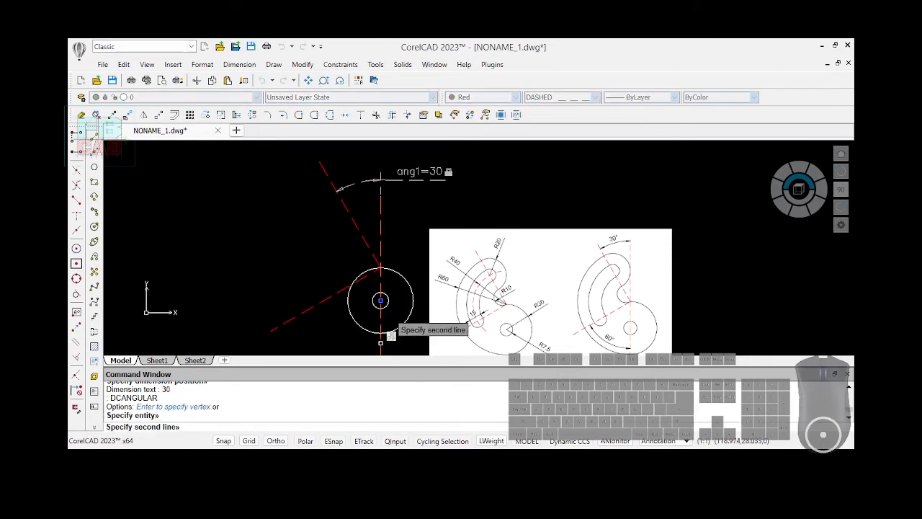
click(324, 300)
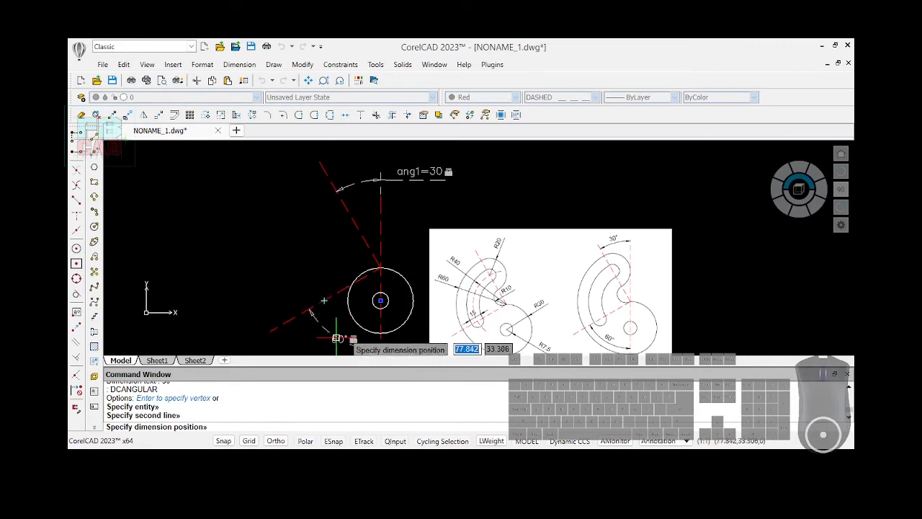
scroll(336, 330, down, 1)
scroll(336, 329, down, 1)
scroll(321, 344, up, 1)
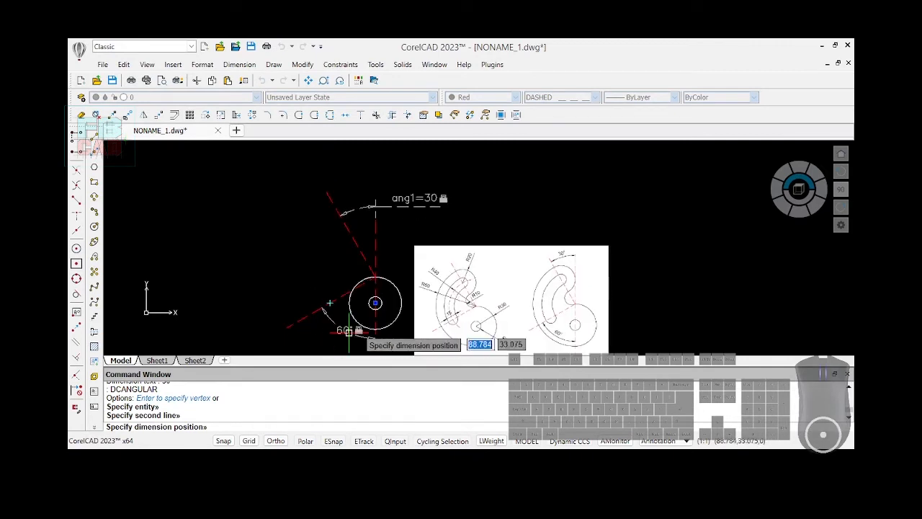
click(344, 334)
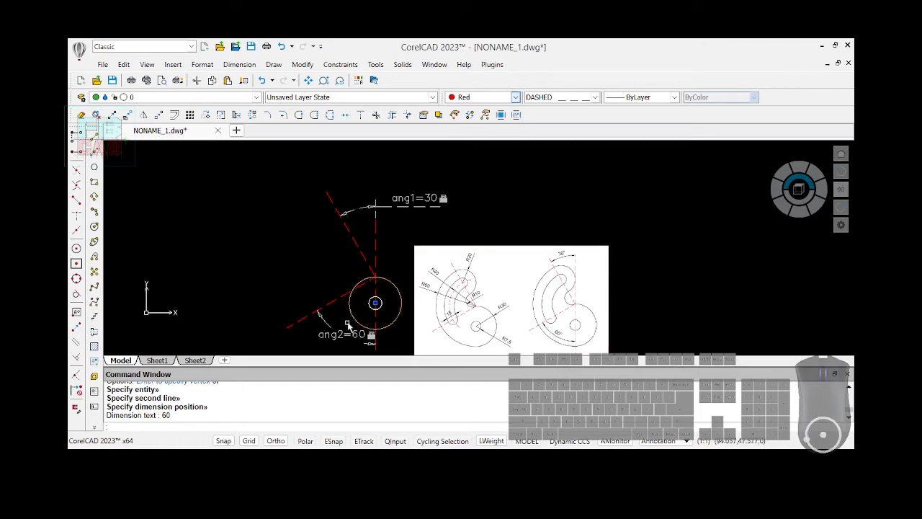
Draw a circle of radius 60 centred where the slanted centrelines meet at the top of the R30 circle
scroll(355, 344, up, 2)
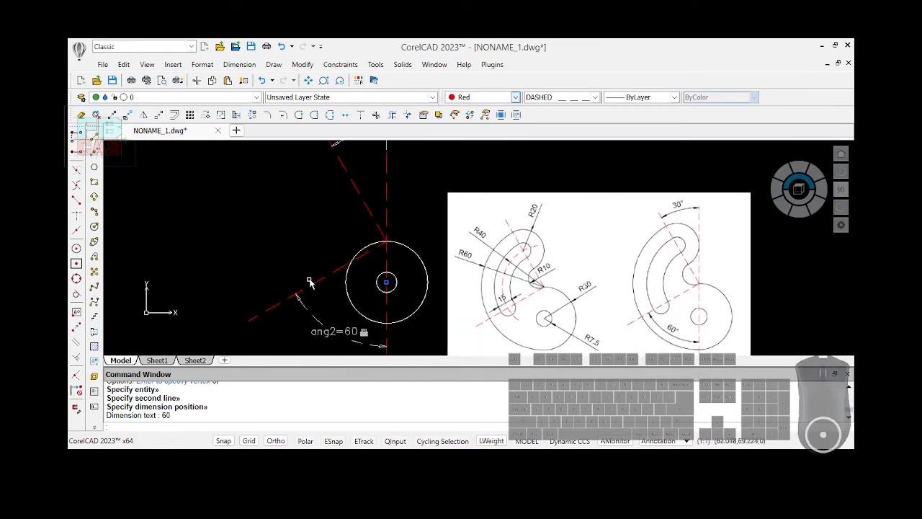
scroll(376, 292, down, 2)
scroll(307, 281, down, 1)
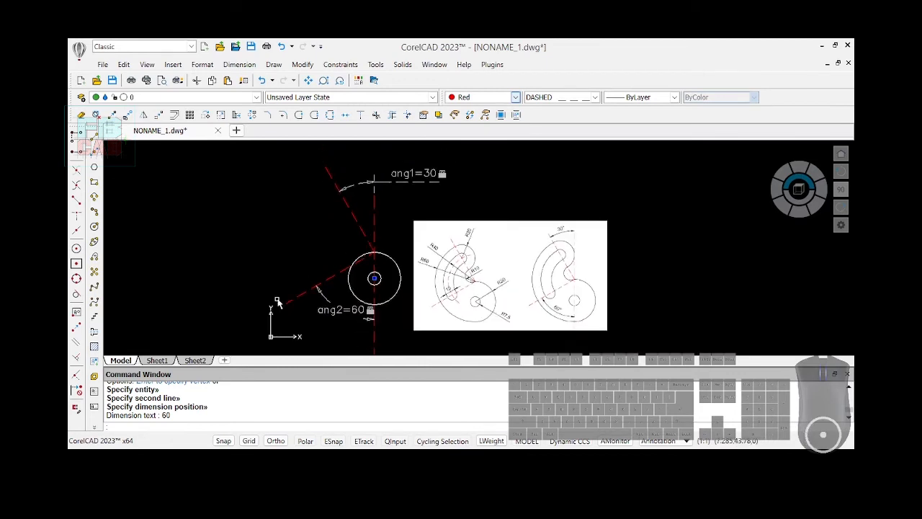
scroll(322, 290, up, 1)
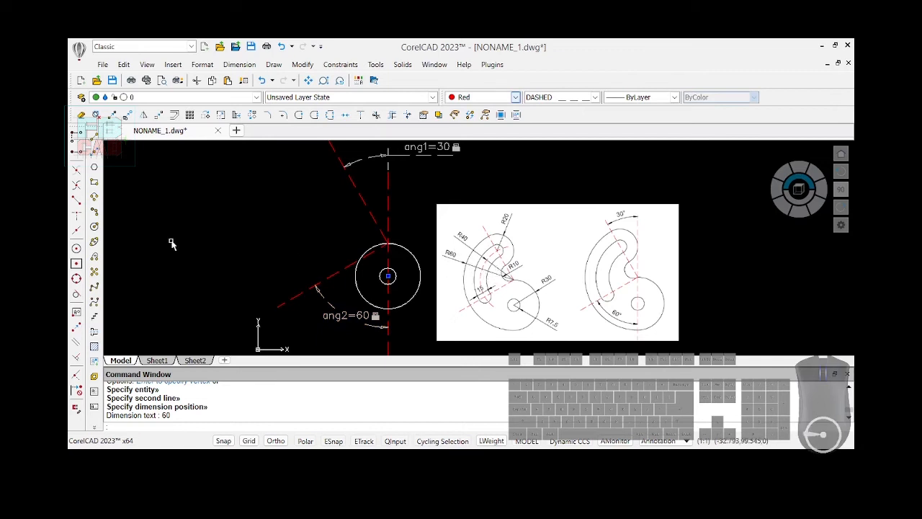
click(95, 229)
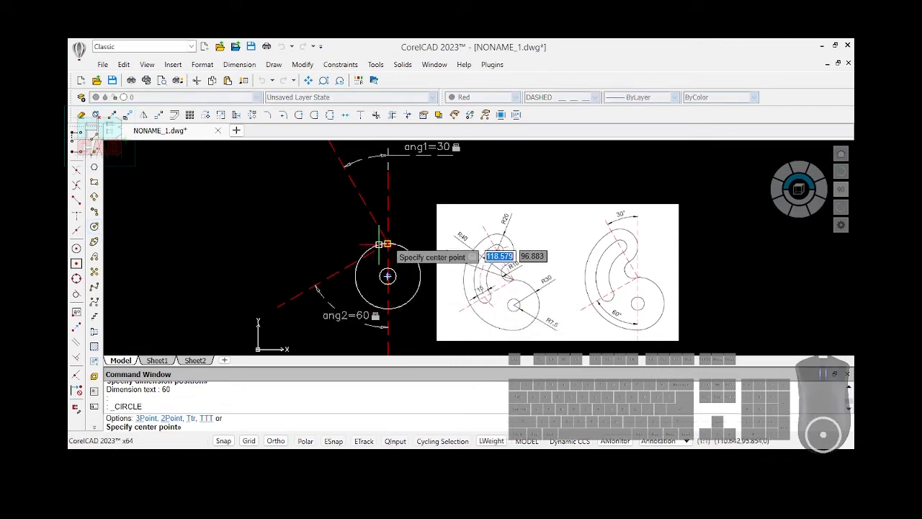
click(388, 243)
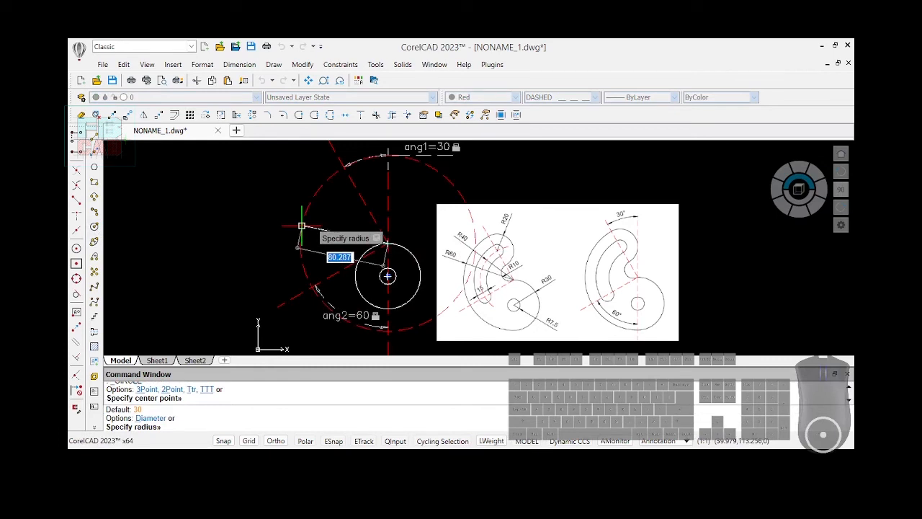
text(60)
key(Return)
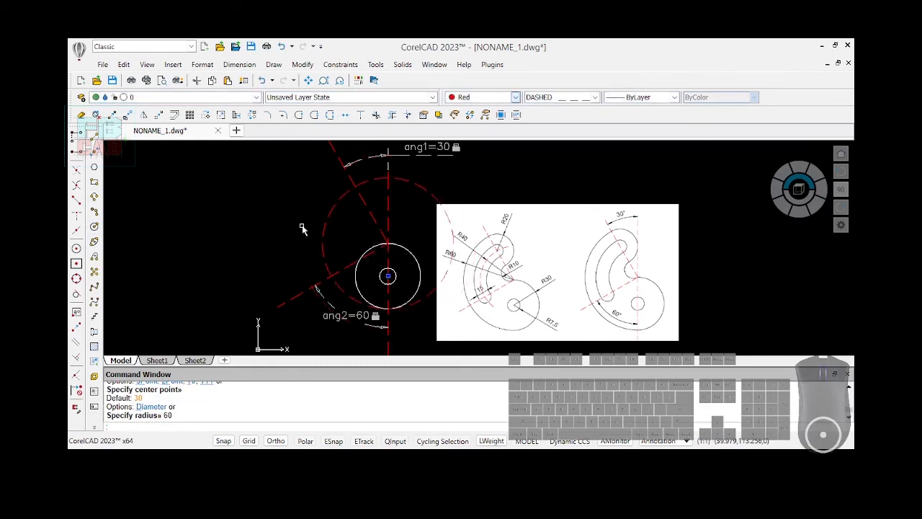
Change the R60 circle to ByLayer colour and Continuous line style, and deselect it
click(324, 232)
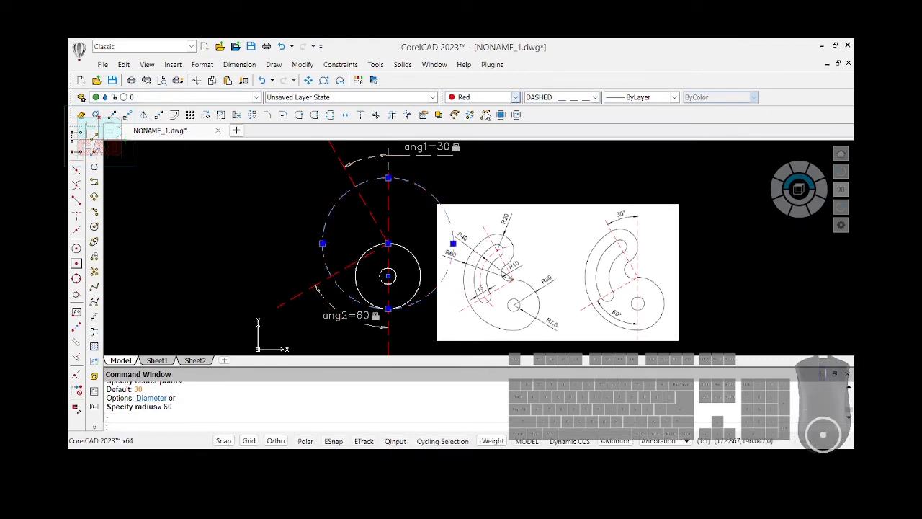
click(485, 119)
click(577, 98)
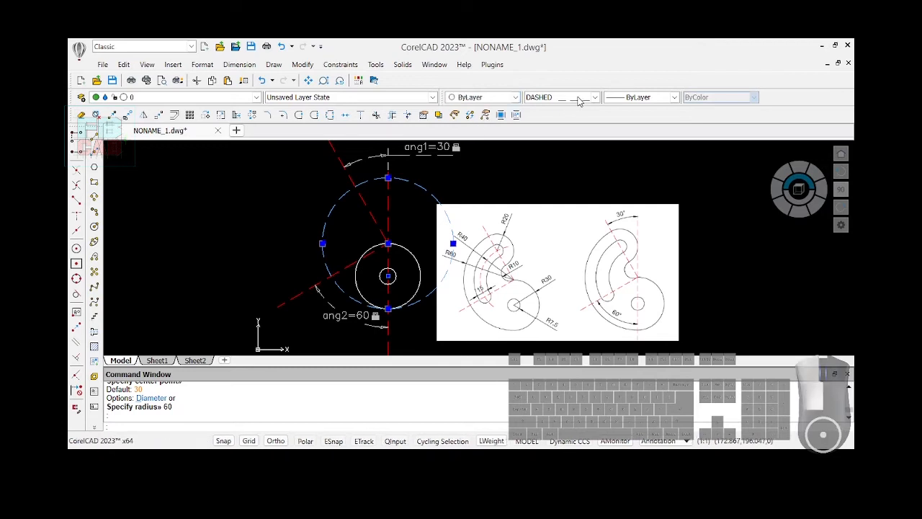
click(562, 121)
click(511, 167)
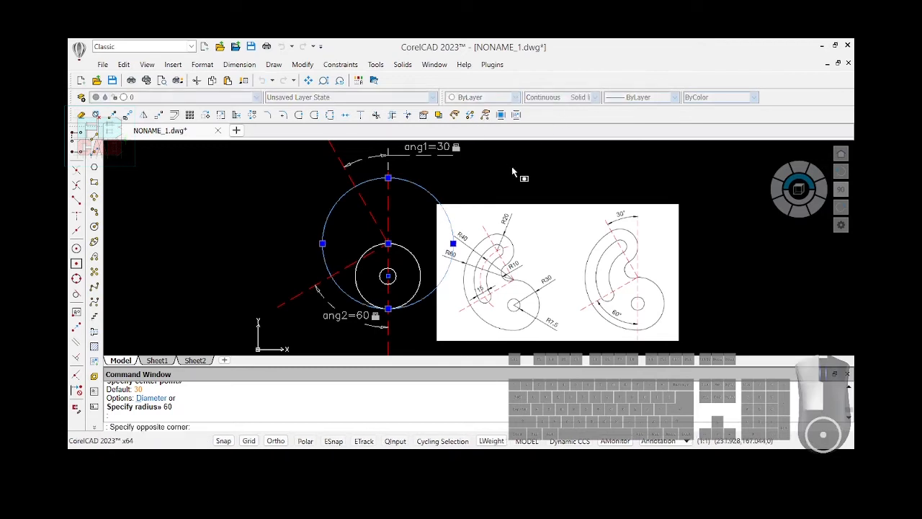
key(Escape)
key(Escape)
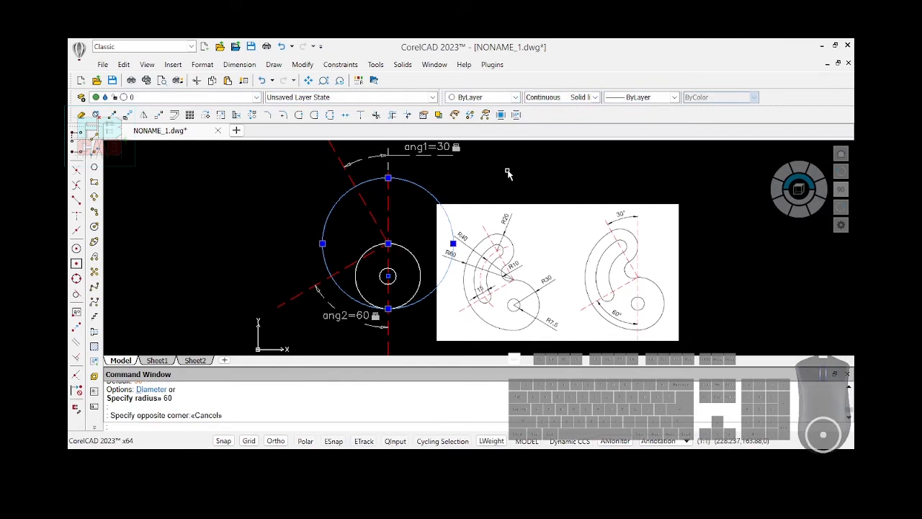
Set the current drawing properties to ByBlock colour and Continuous line style
click(596, 98)
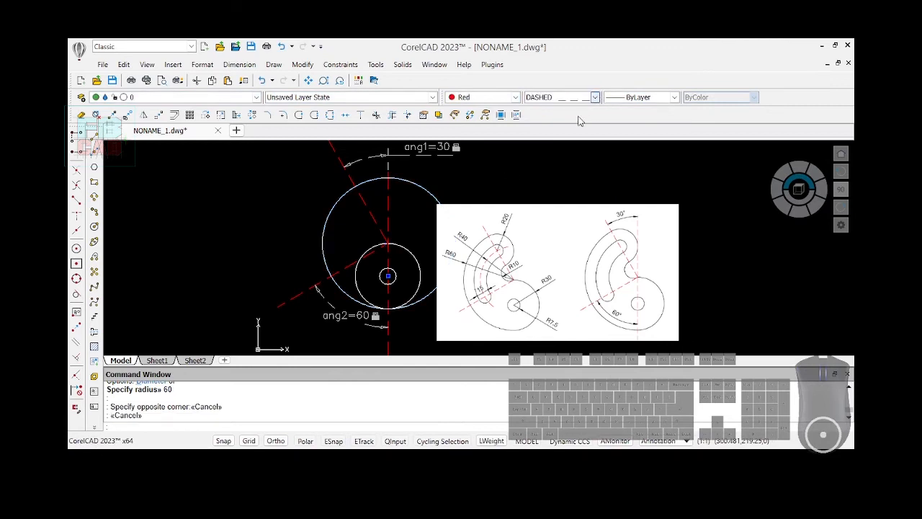
click(563, 123)
click(480, 147)
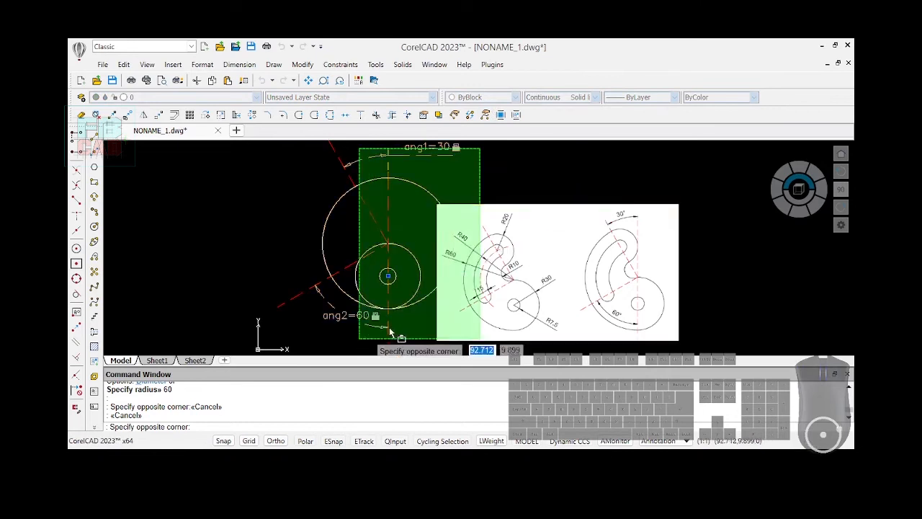
key(Escape)
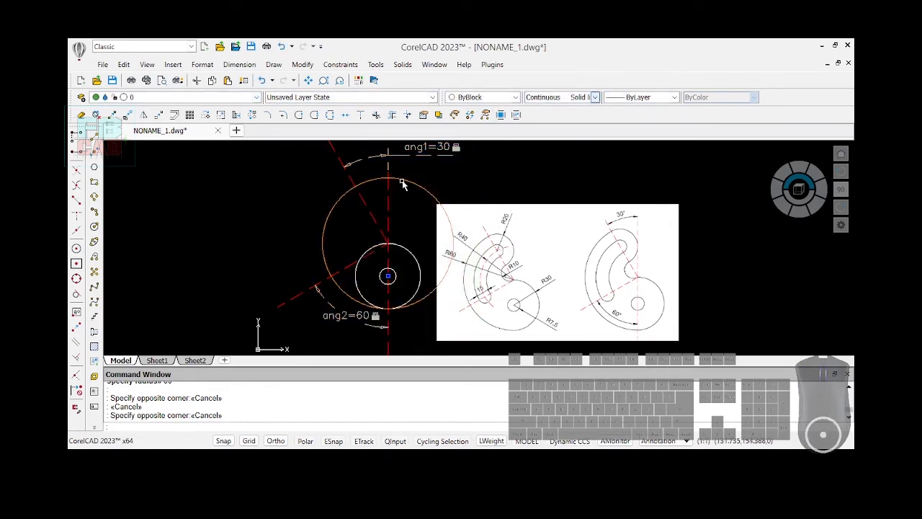
Draw a circle of radius 40 centred where the slanted centrelines meet at the top of the R30 circle
scroll(481, 287, up, 1)
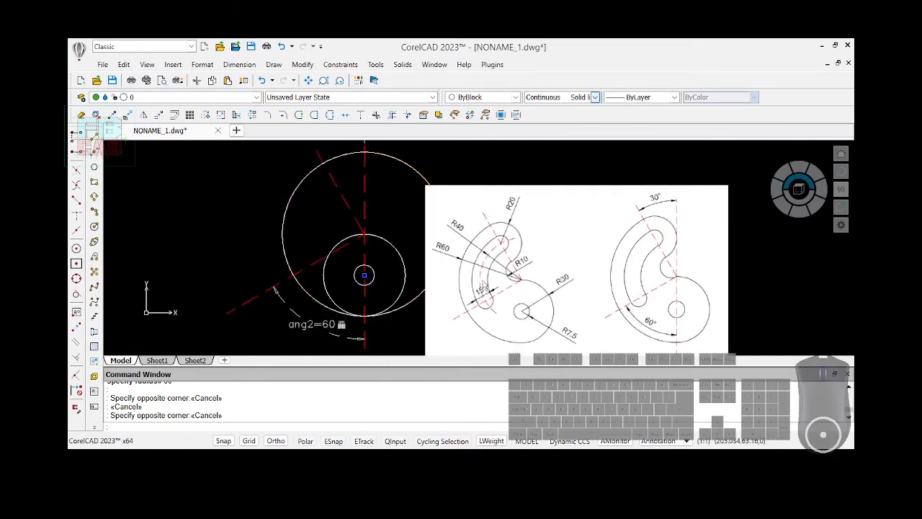
scroll(481, 286, up, 2)
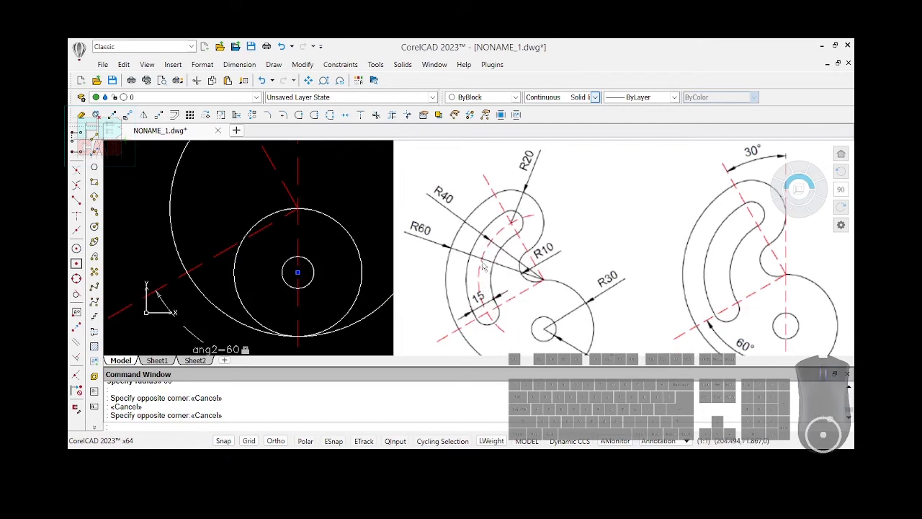
scroll(389, 201, down, 2)
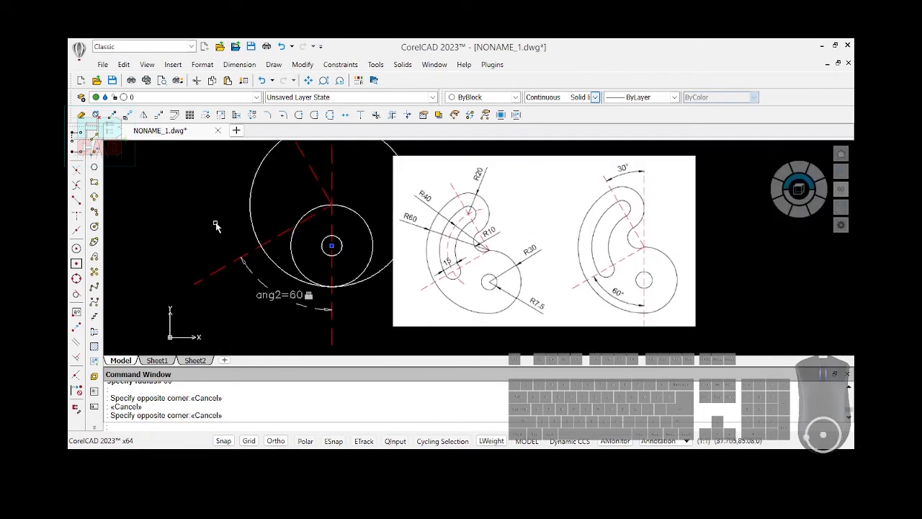
click(93, 226)
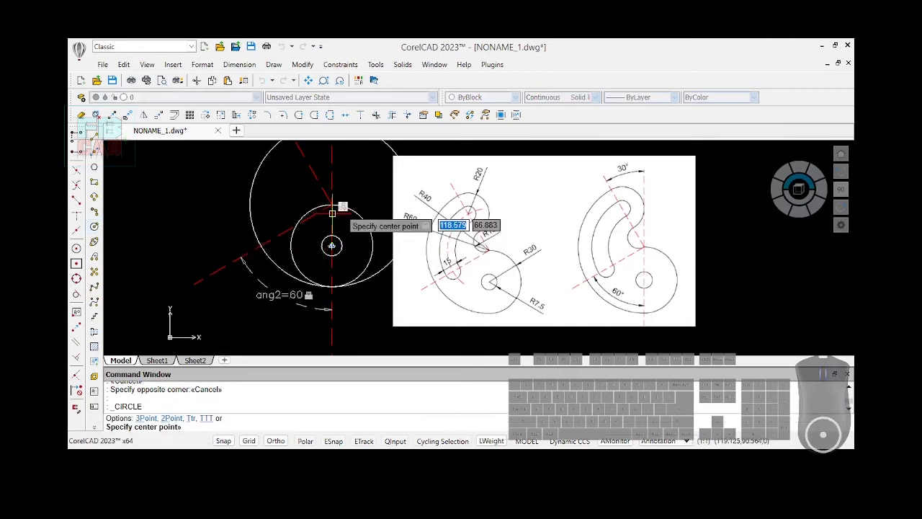
click(332, 206)
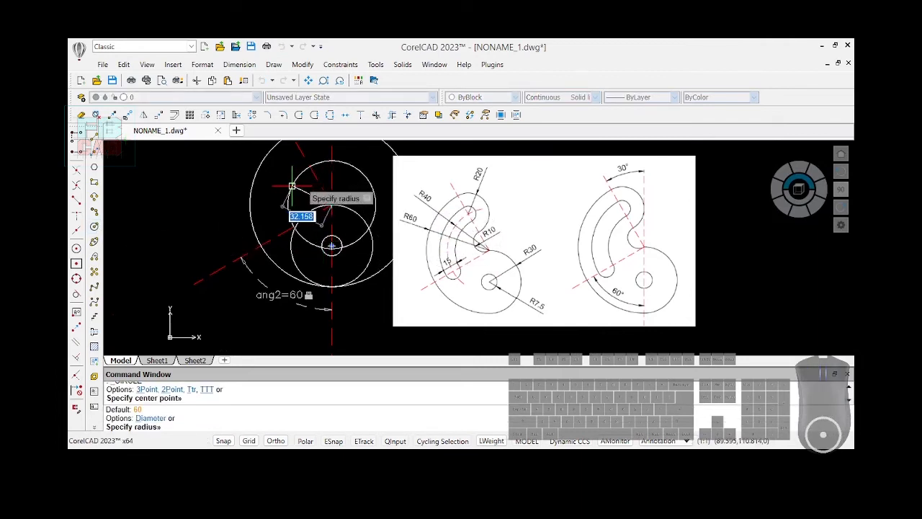
text(40)
key(Return)
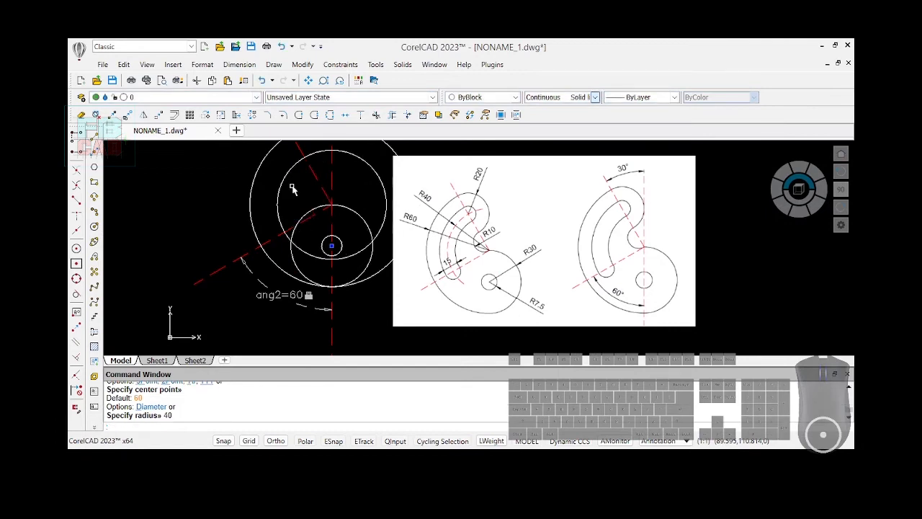
Change the R40 circle to red colour and DASHED line style, and deselect it
click(362, 160)
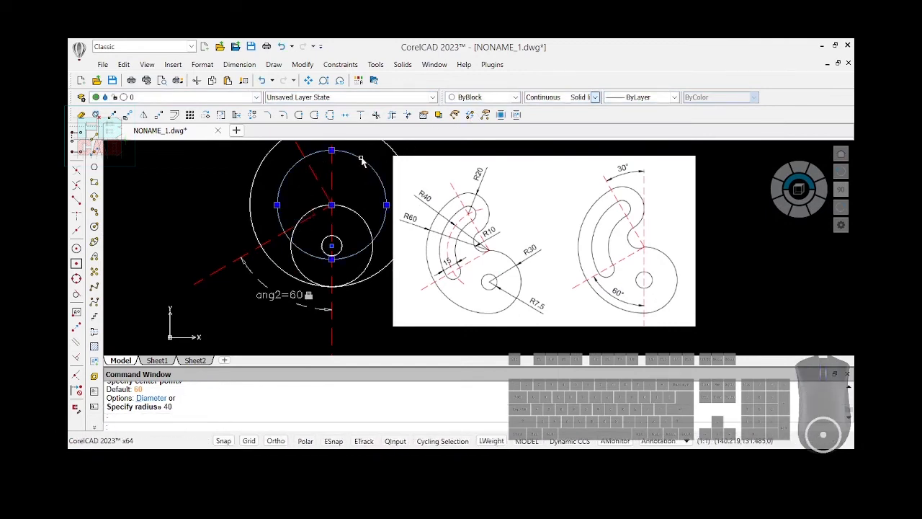
click(487, 128)
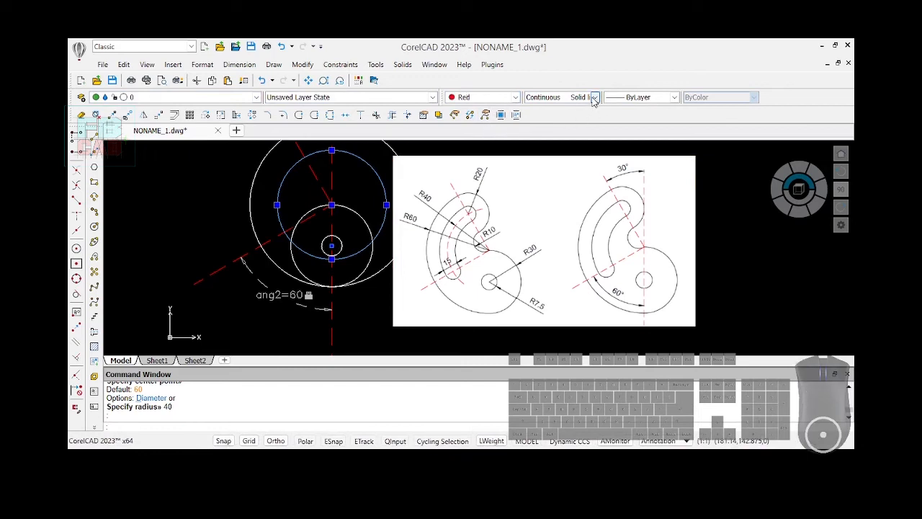
click(565, 137)
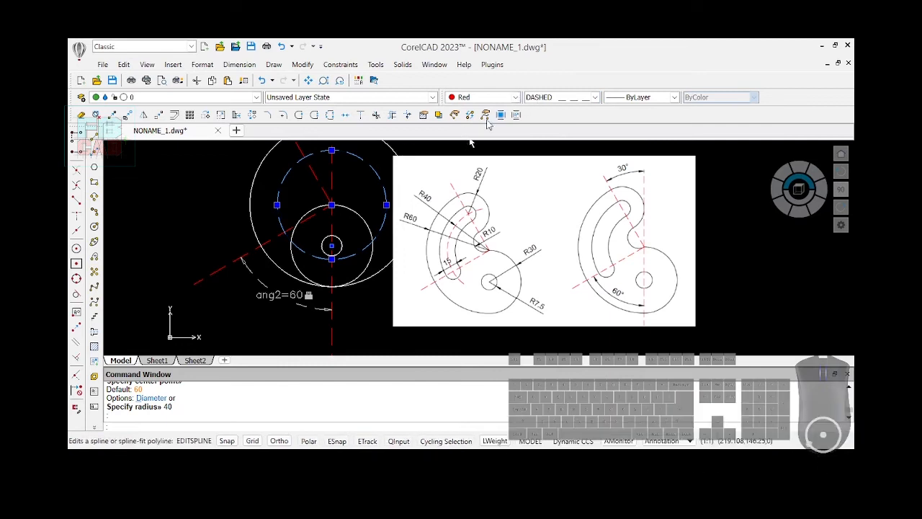
click(447, 147)
key(Escape)
key(Escape)
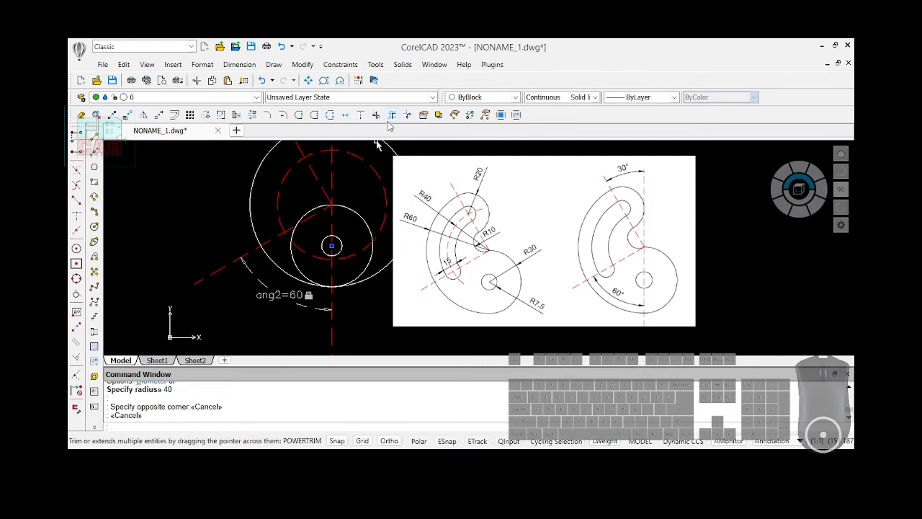
Hide all dimensional constraints and power-trim away the half of the R30 circle left of the vertical centreline
click(349, 64)
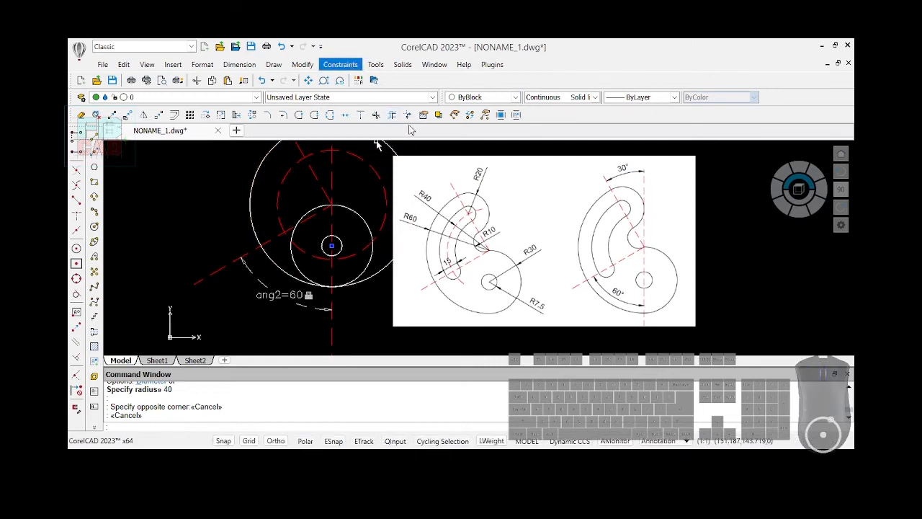
click(454, 149)
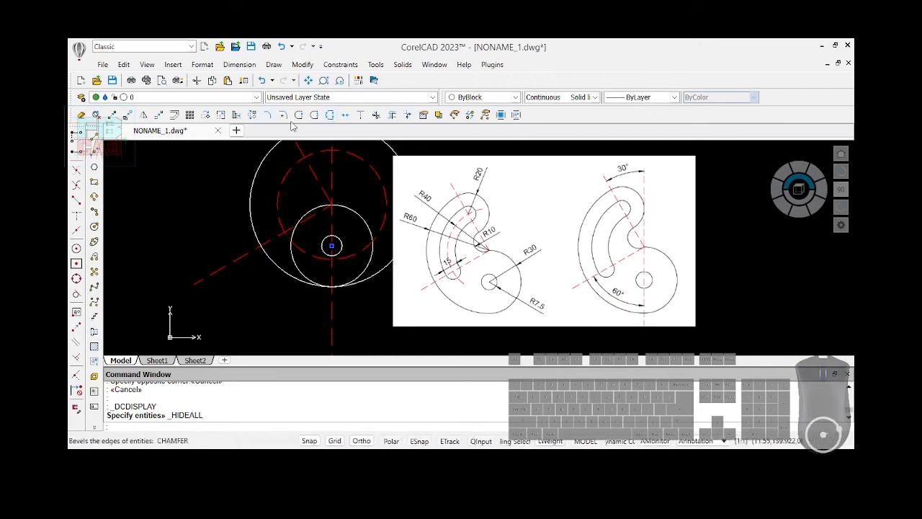
click(392, 116)
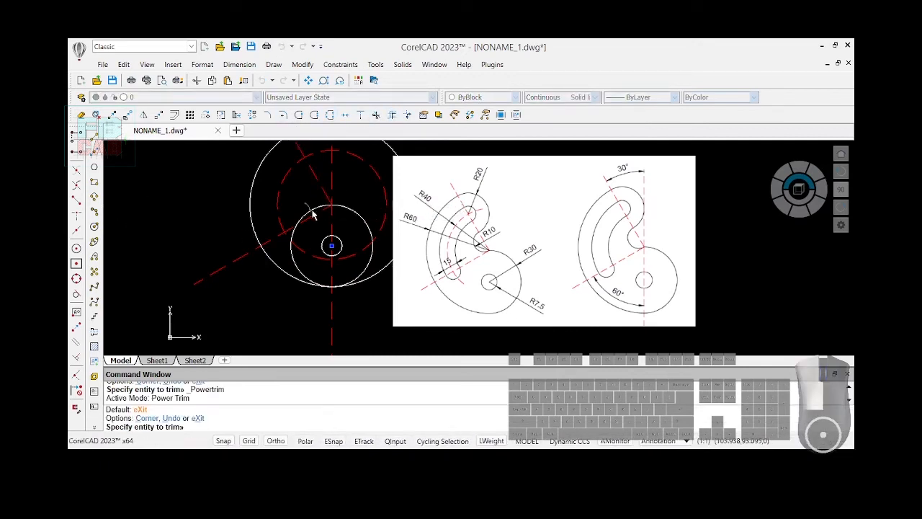
drag(312, 210, 313, 211)
drag(301, 264, 298, 263)
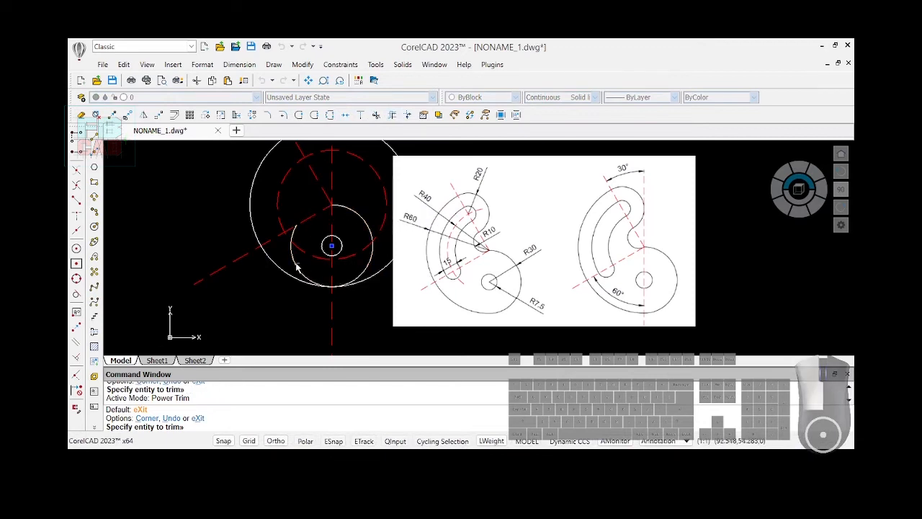
scroll(306, 231, up, 5)
click(276, 248)
scroll(329, 243, down, 4)
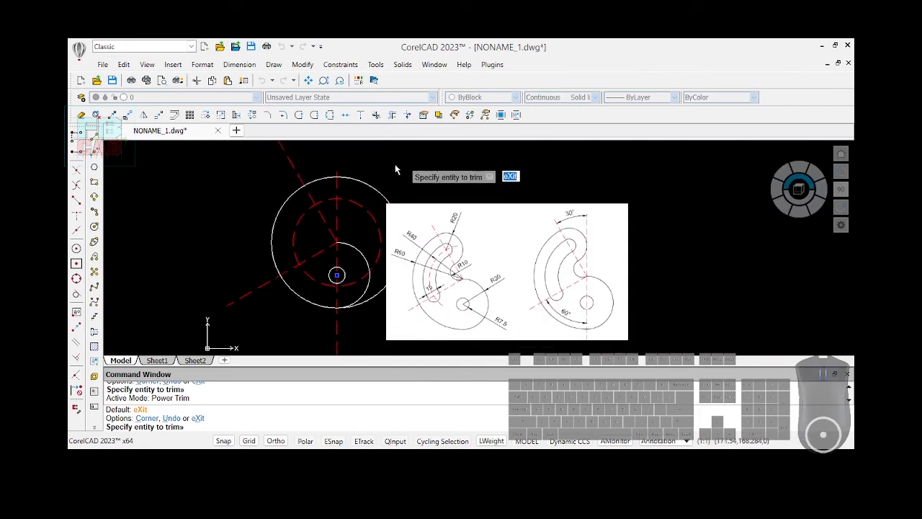
Power-trim away the half of the R60 circle right of the vertical centreline
drag(395, 169, 376, 199)
scroll(273, 259, down, 1)
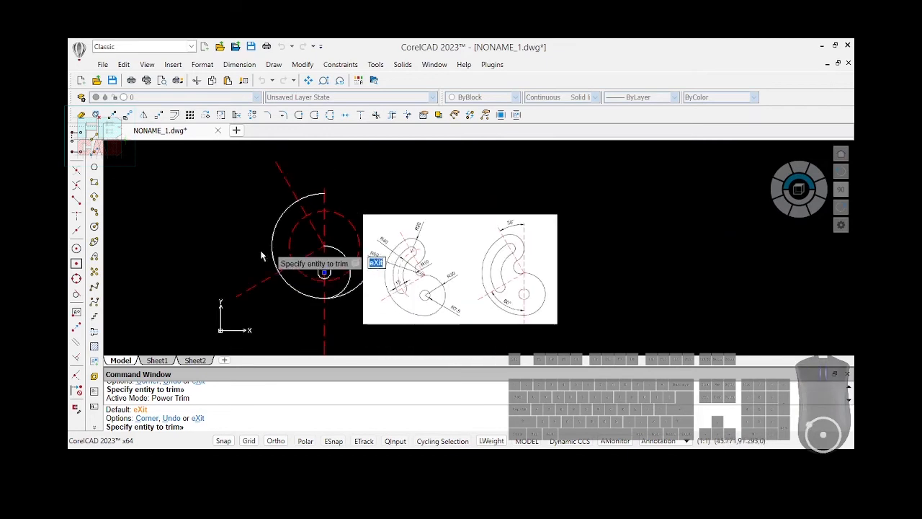
mouse_move(333, 324)
mouse_down()
mouse_move(359, 309)
mouse_move(353, 285)
mouse_up()
scroll(286, 288, up, 2)
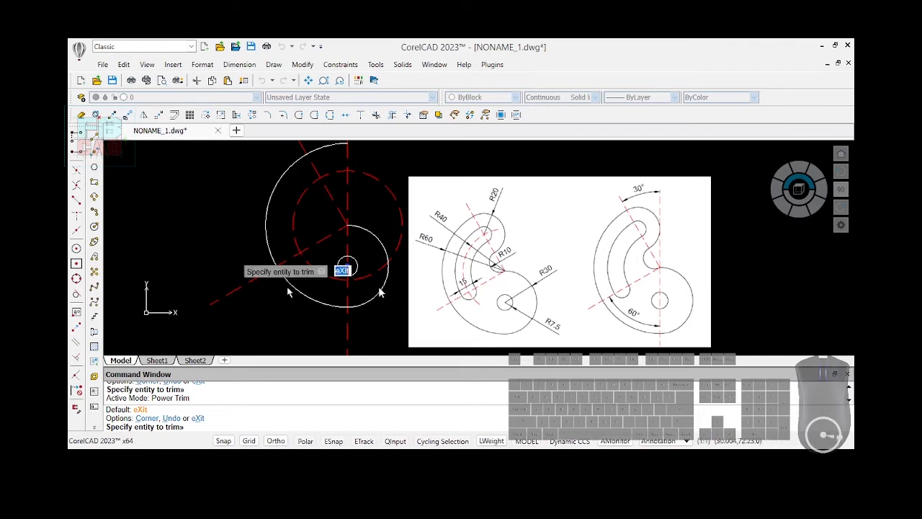
Offset the dashed R40 circle by 7.5, once outward and once inward, for the slot's edges
scroll(475, 295, up, 1)
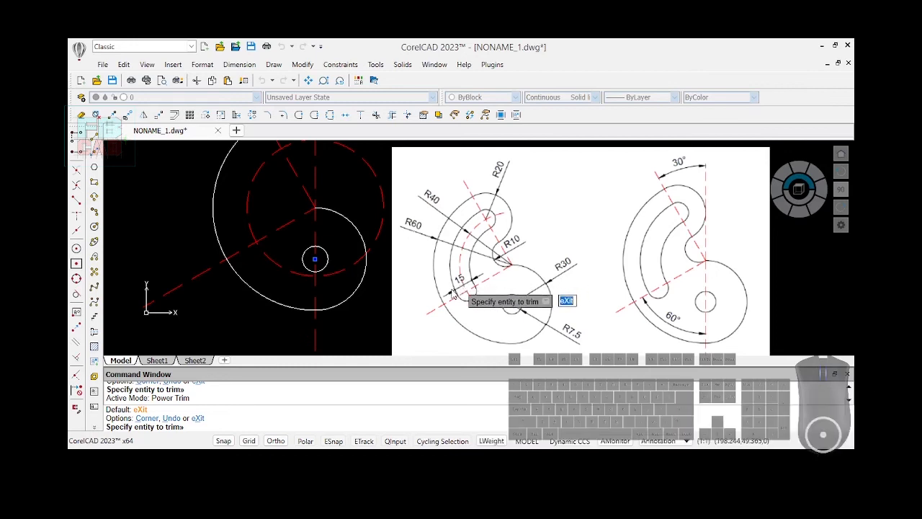
scroll(546, 265, down, 1)
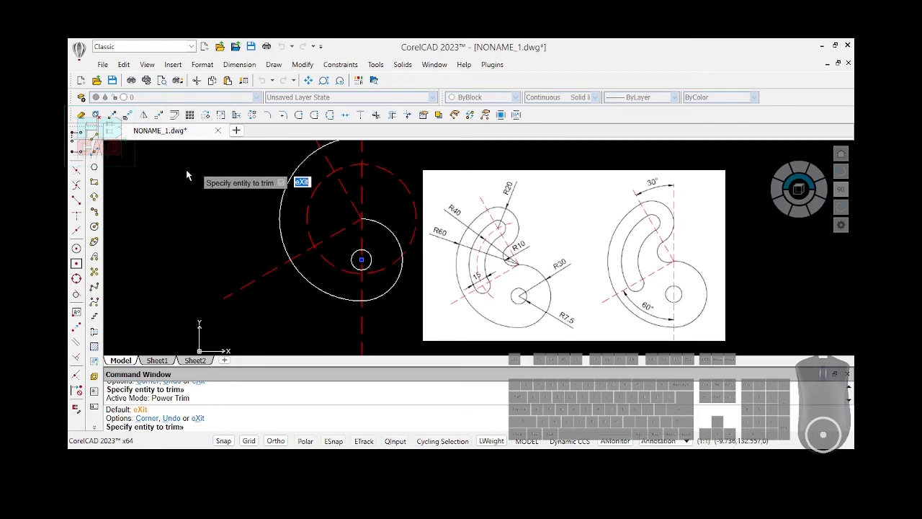
click(173, 116)
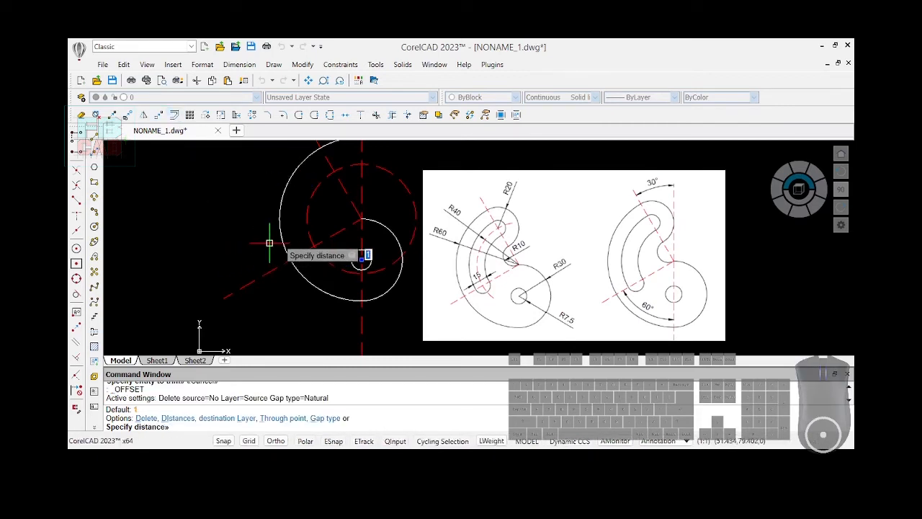
text(7.5)
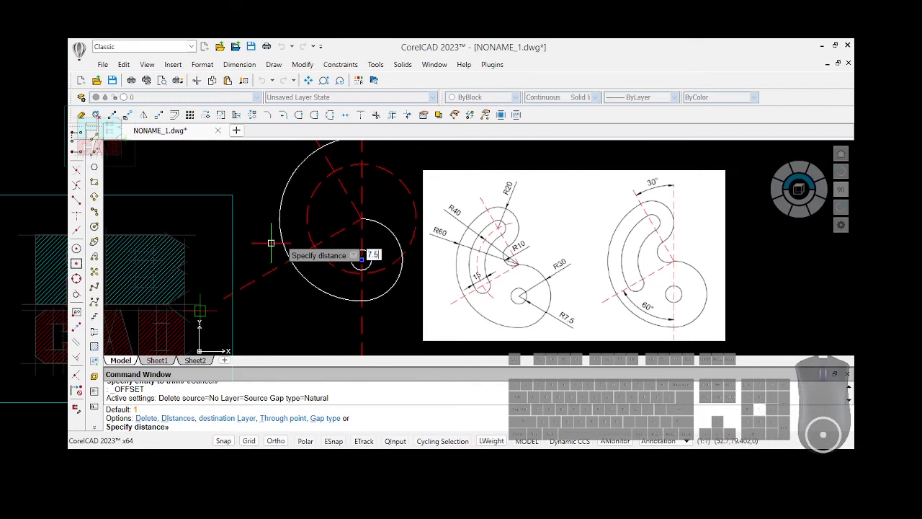
key(Return)
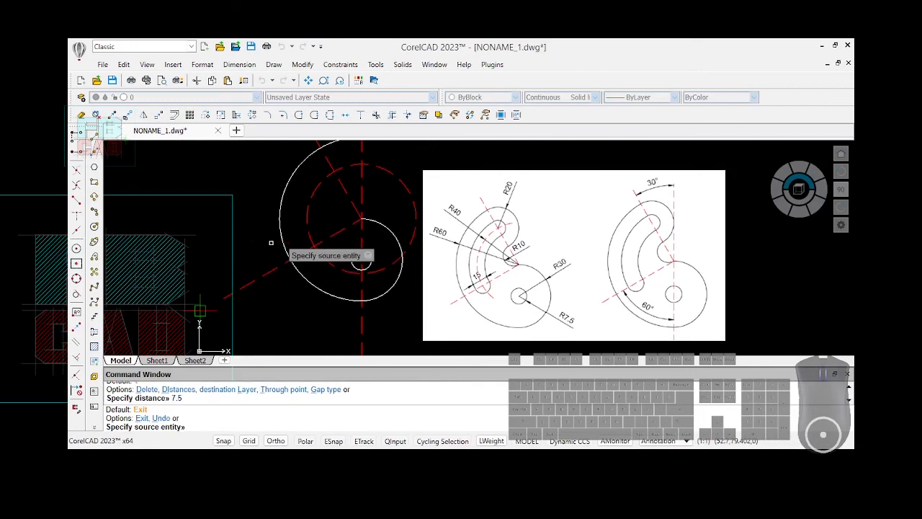
click(310, 206)
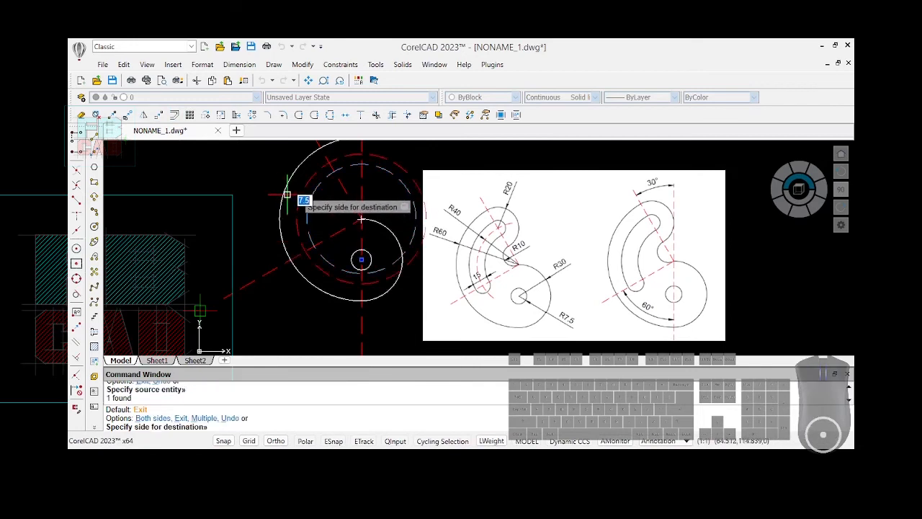
click(361, 218)
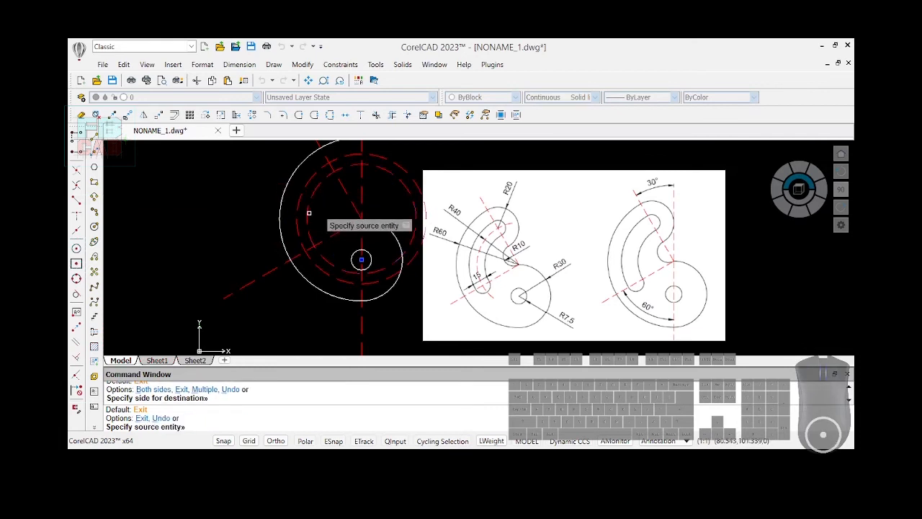
click(307, 210)
click(340, 222)
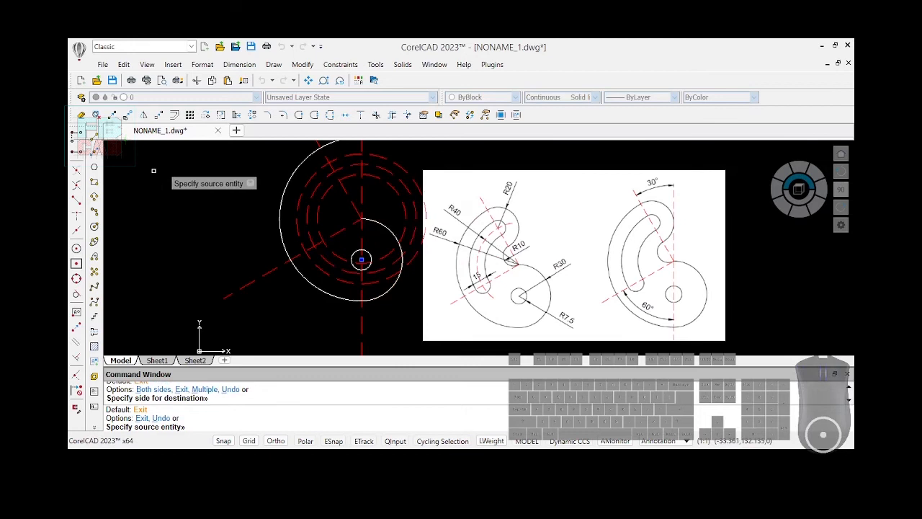
key(Escape)
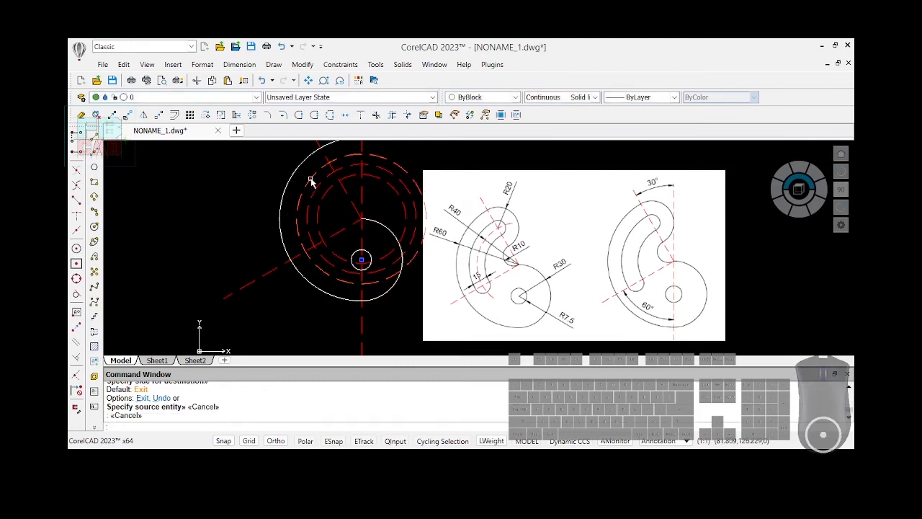
Change both offset circles to ByBlock colour and Continuous line style
click(310, 182)
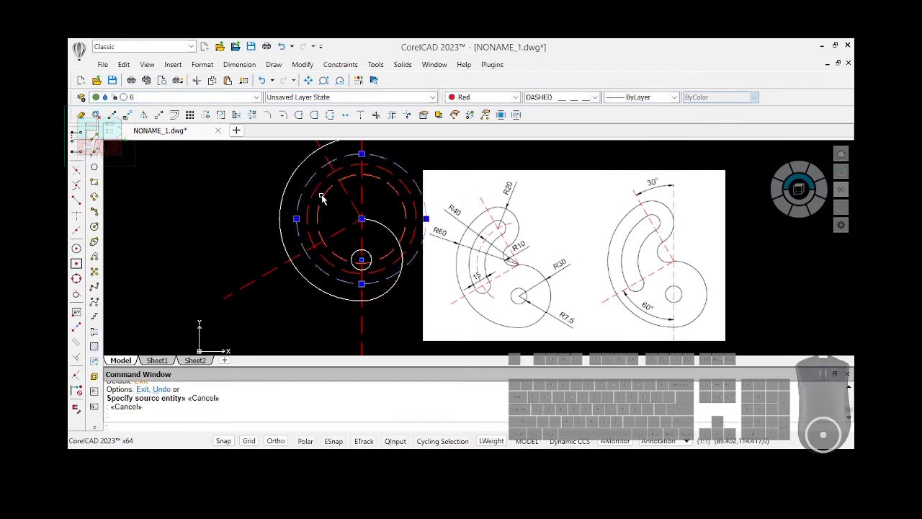
click(324, 200)
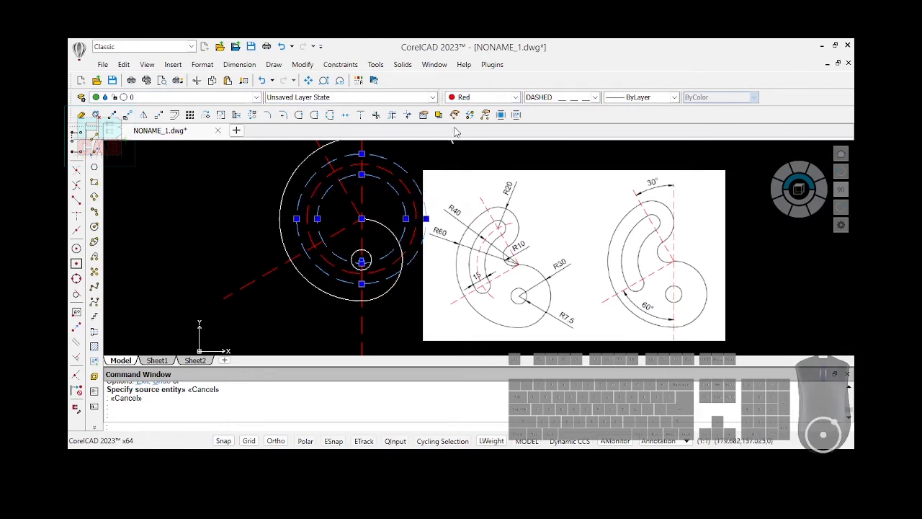
click(500, 112)
click(577, 127)
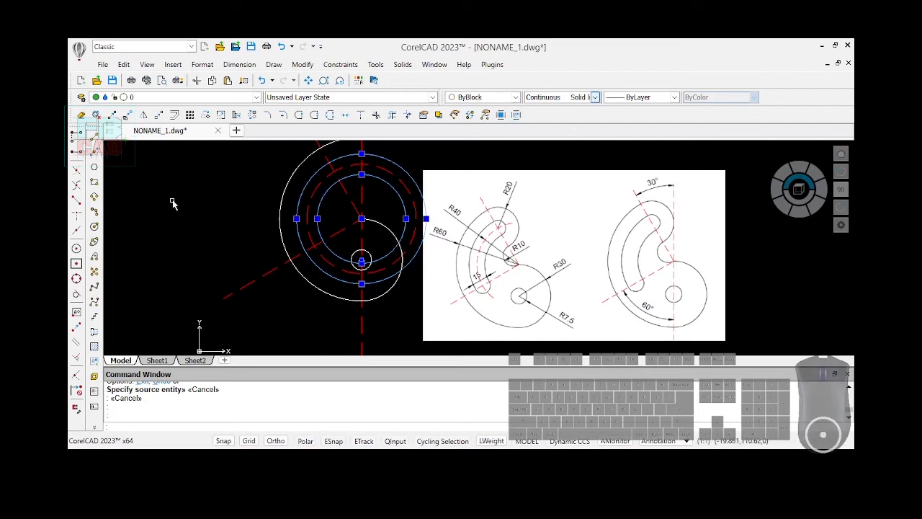
text(o)
key(Return)
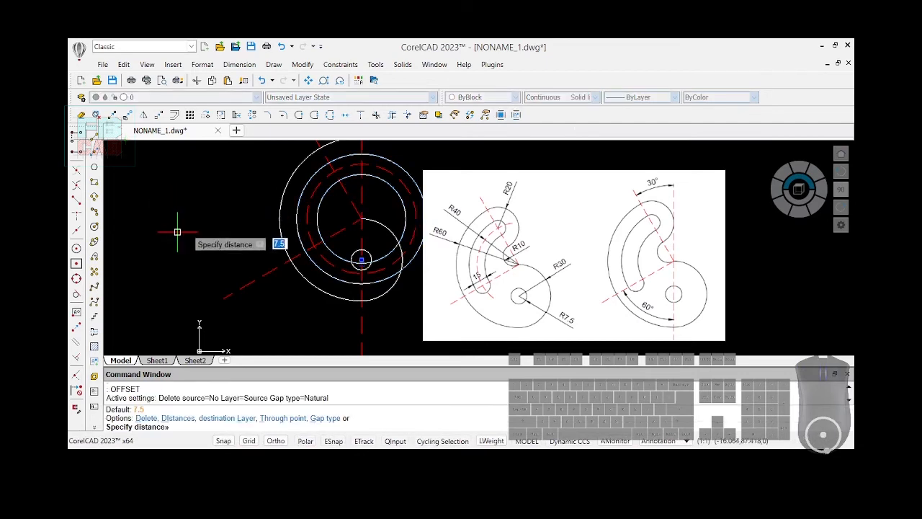
key(Escape)
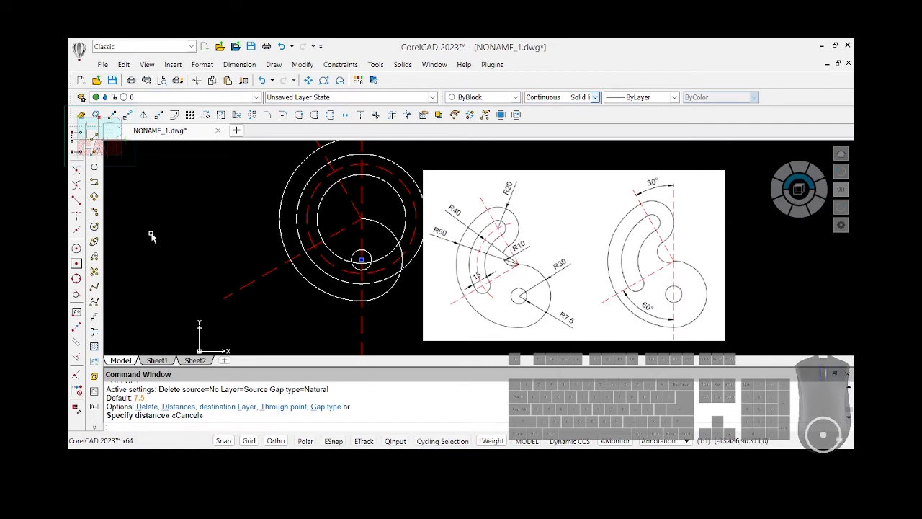
scroll(209, 245, down, 1)
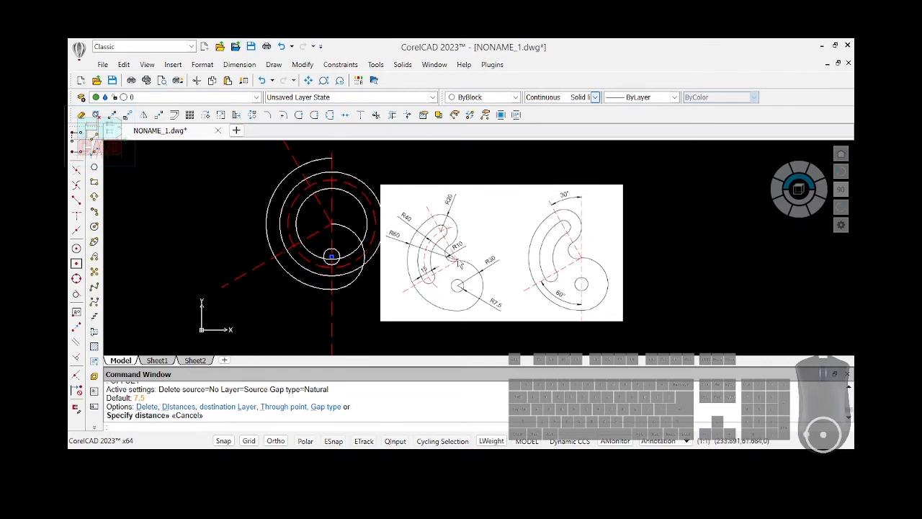
scroll(457, 251, up, 2)
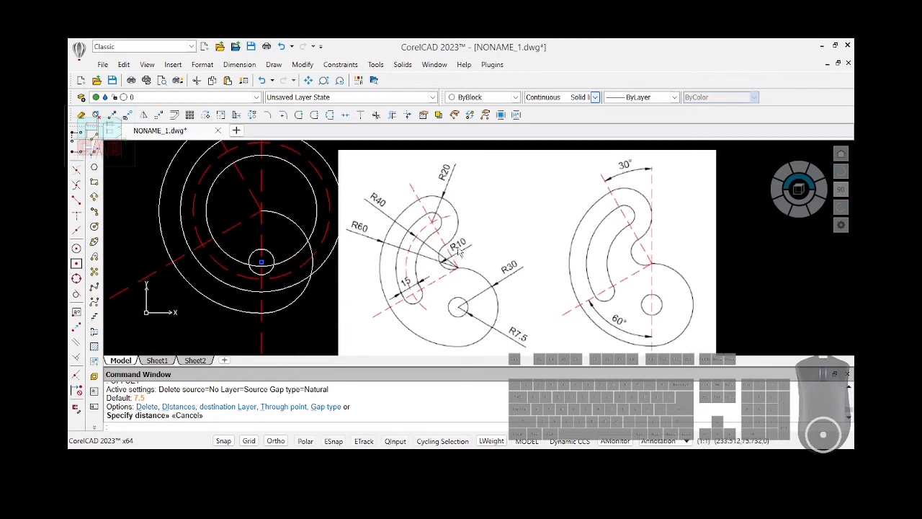
scroll(460, 252, up, 3)
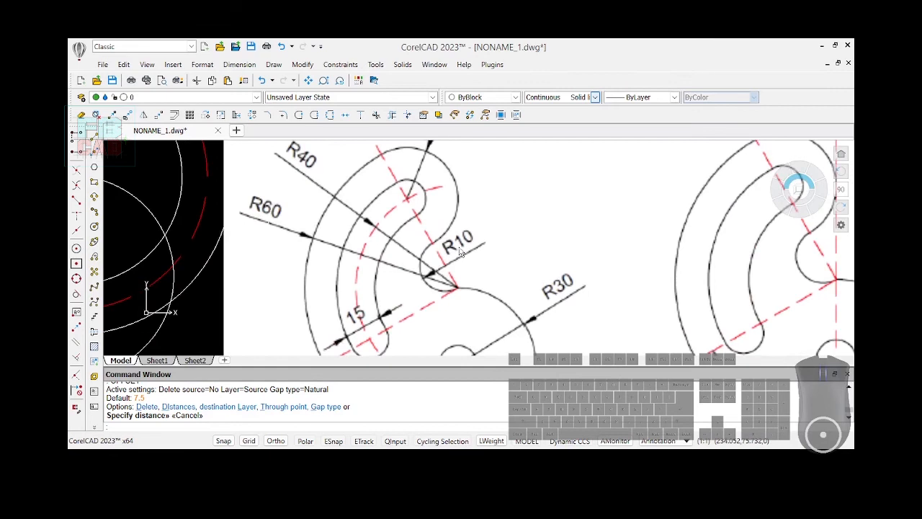
scroll(459, 251, down, 3)
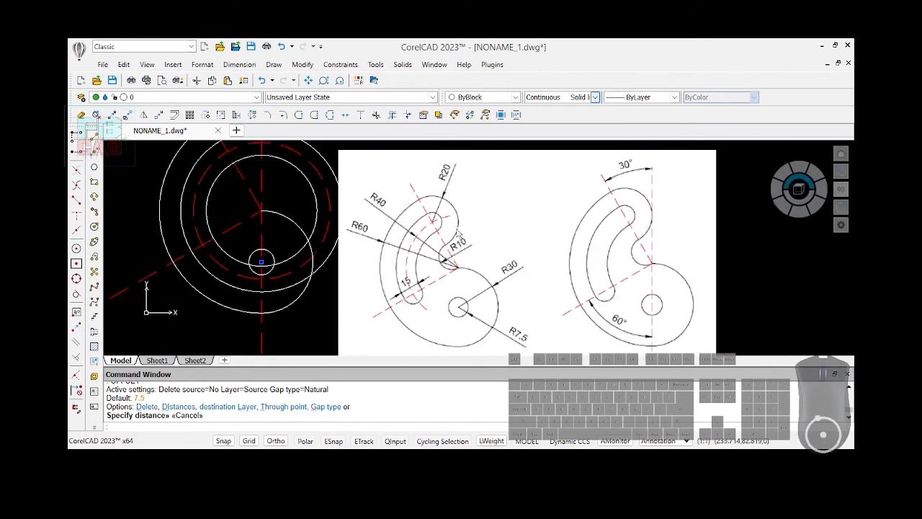
Draw a circle of radius 20 centred where the dashed R40 circle meets the 30° centreline
scroll(458, 236, down, 2)
scroll(455, 232, up, 1)
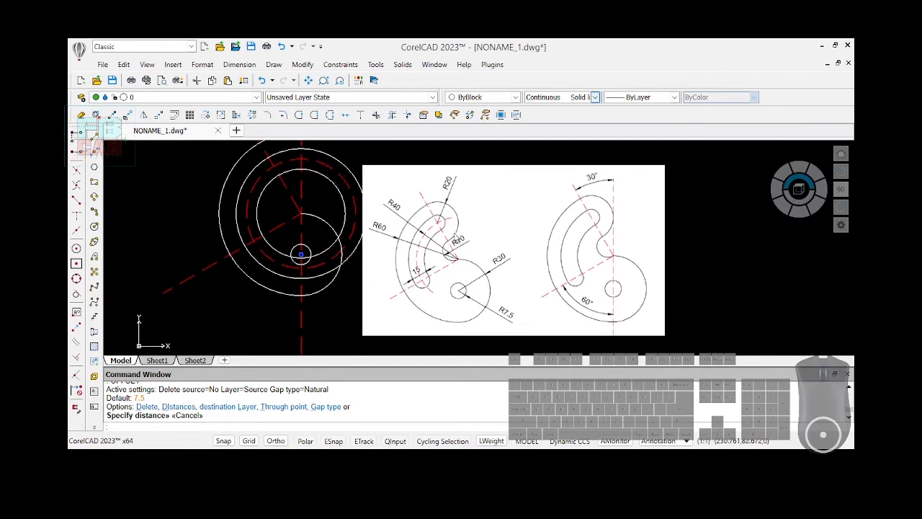
scroll(455, 239, up, 1)
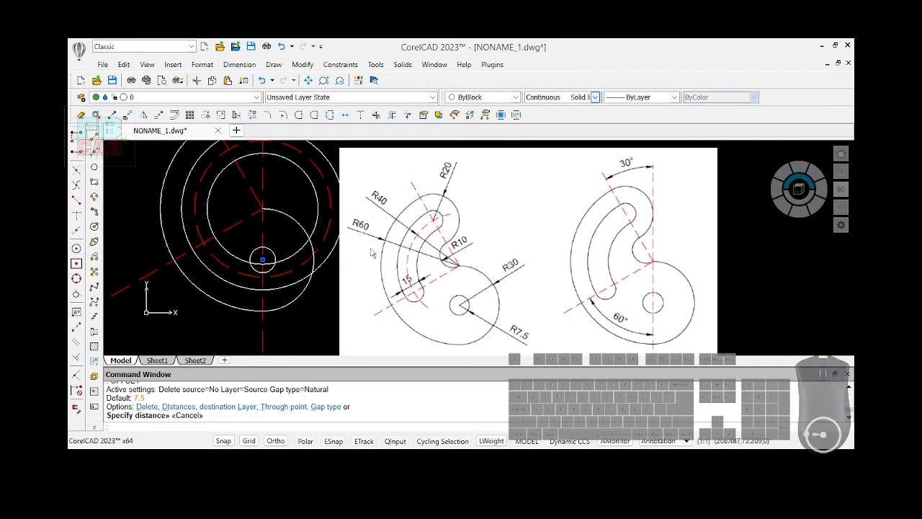
click(95, 228)
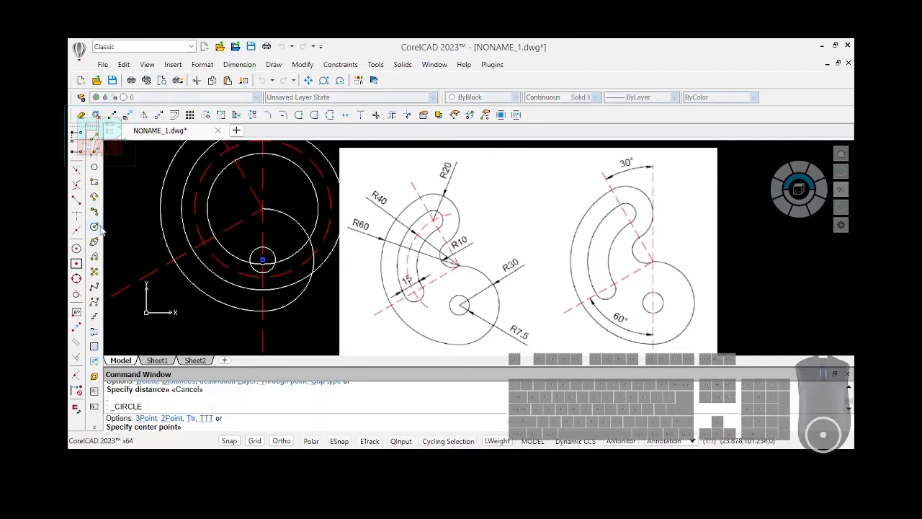
scroll(468, 317, down, 2)
scroll(324, 216, up, 1)
scroll(324, 216, up, 1)
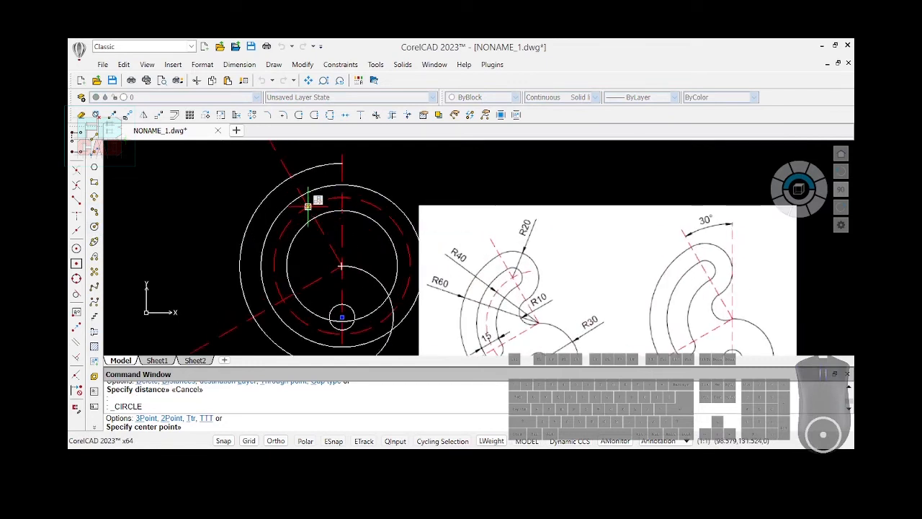
click(308, 207)
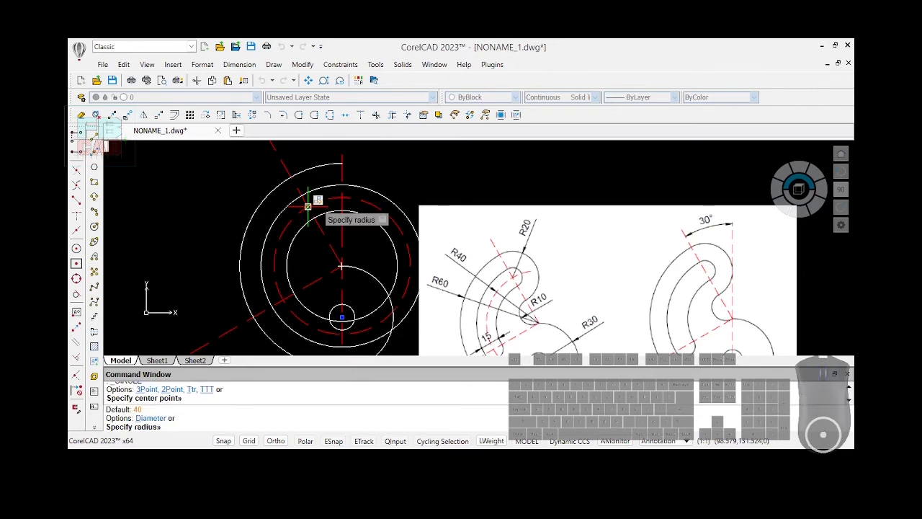
text(20)
key(Return)
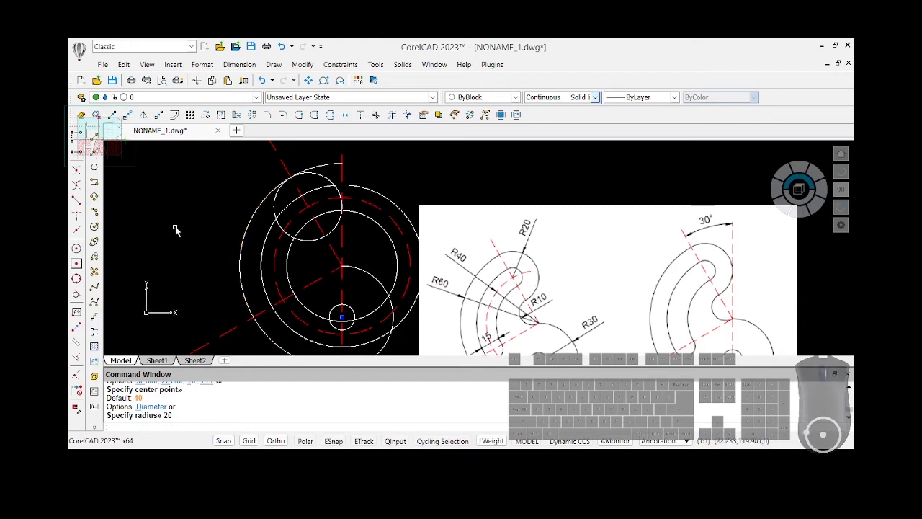
Draw a concentric circle of diameter 15 inside the R20 circle for the slot's upper end
click(94, 226)
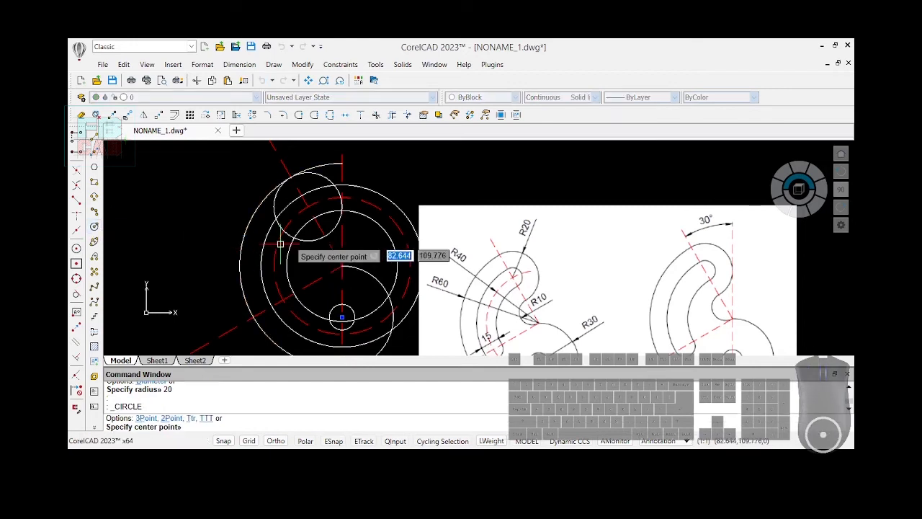
click(308, 207)
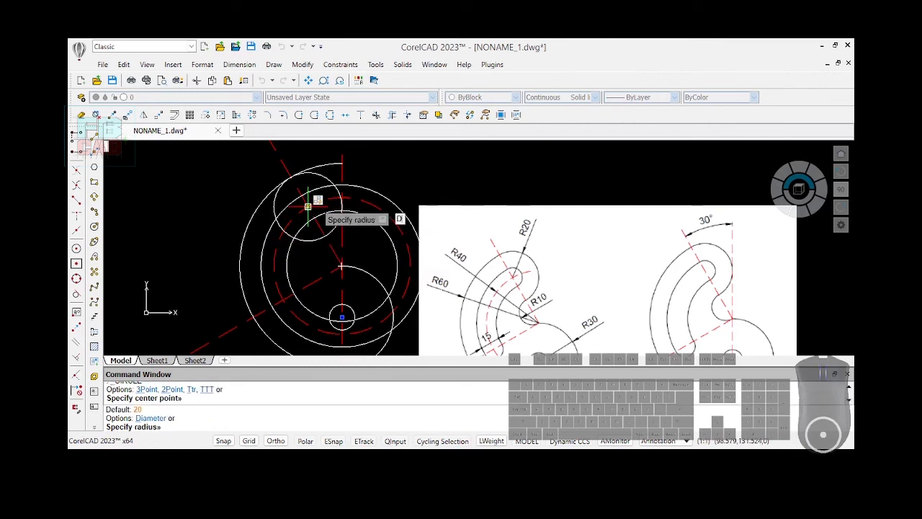
text(D)
key(Return)
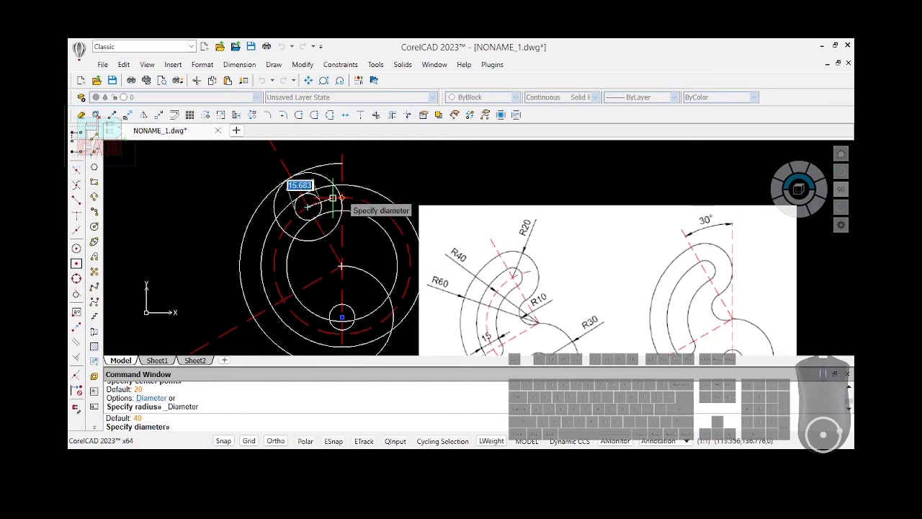
text(15)
key(Return)
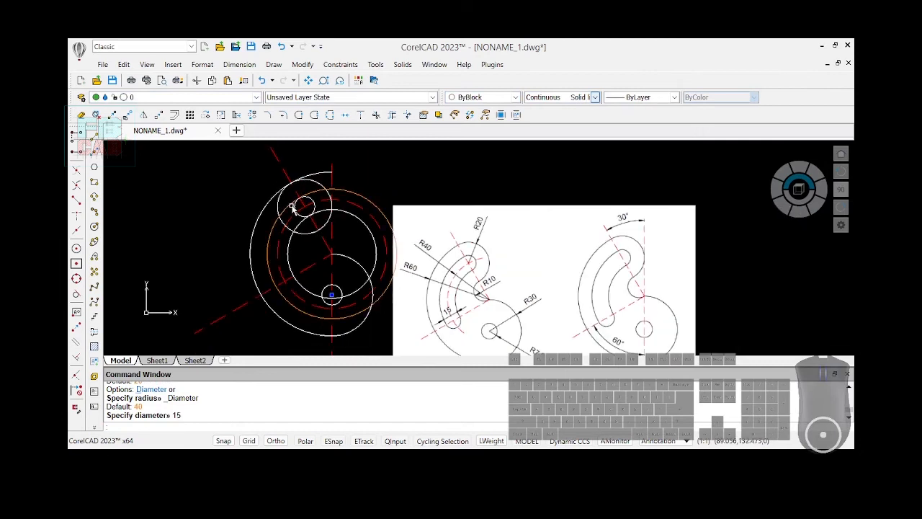
Draw a circle of diameter 15 where the dashed R40 circle meets the 60° centreline for the slot's lower end
scroll(285, 281, up, 2)
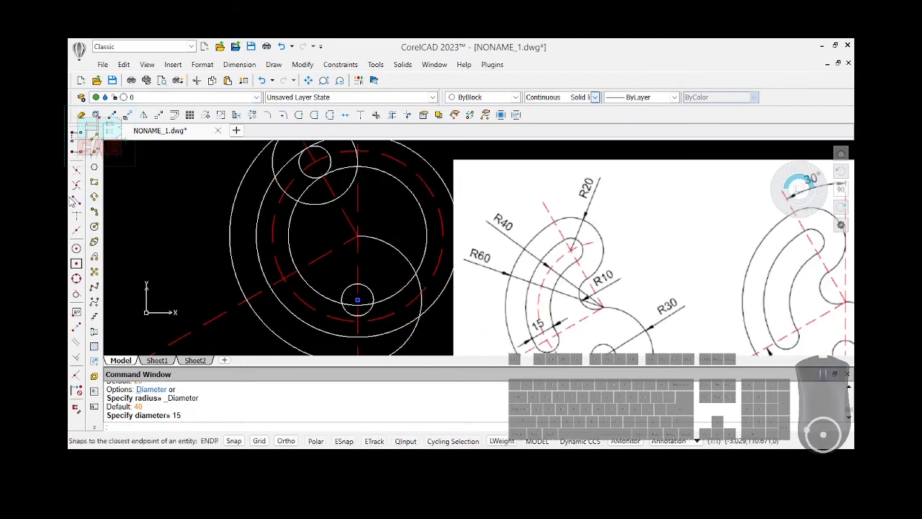
click(76, 248)
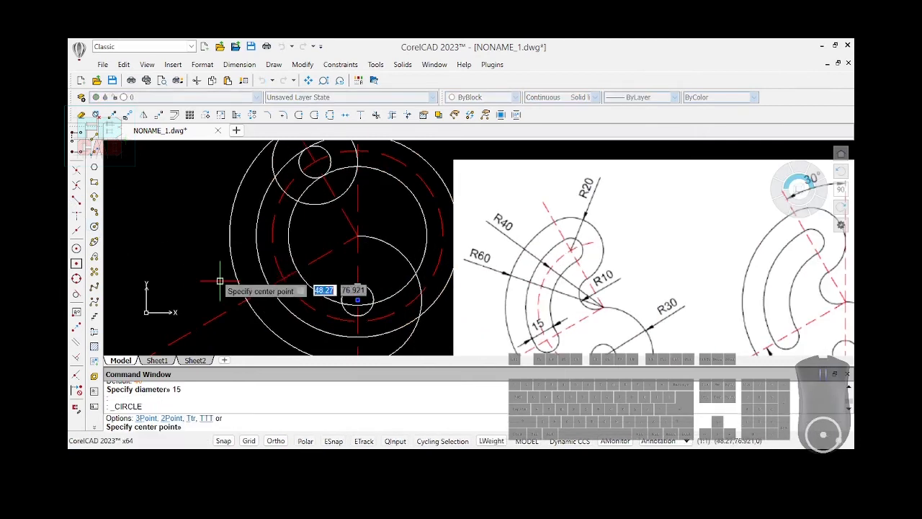
click(285, 276)
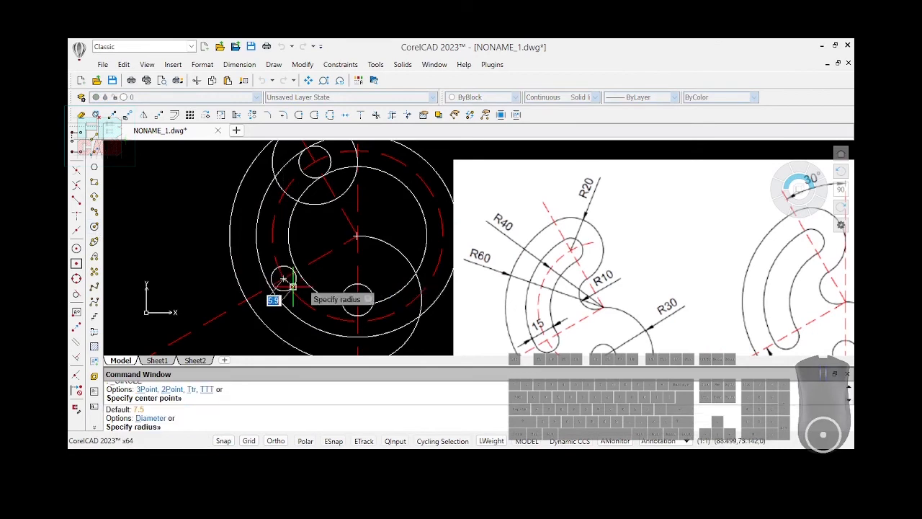
text(d)
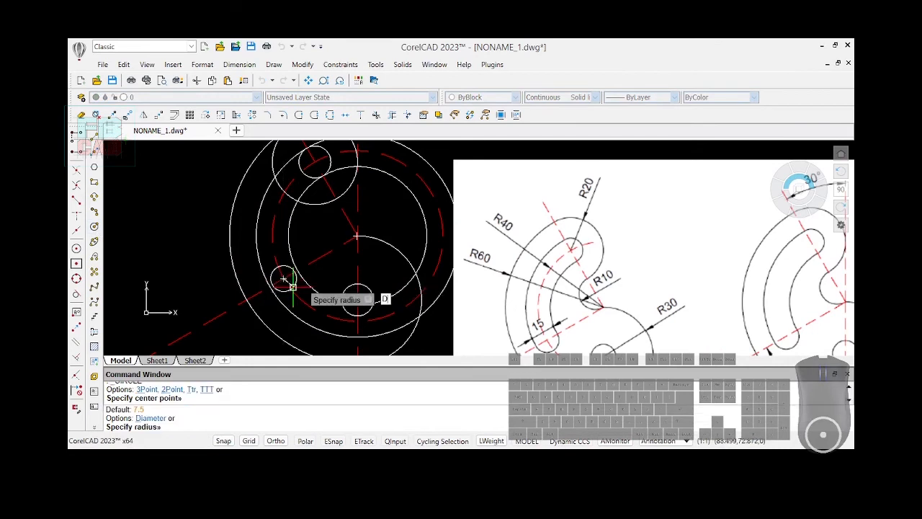
key(Return)
text(15)
key(Return)
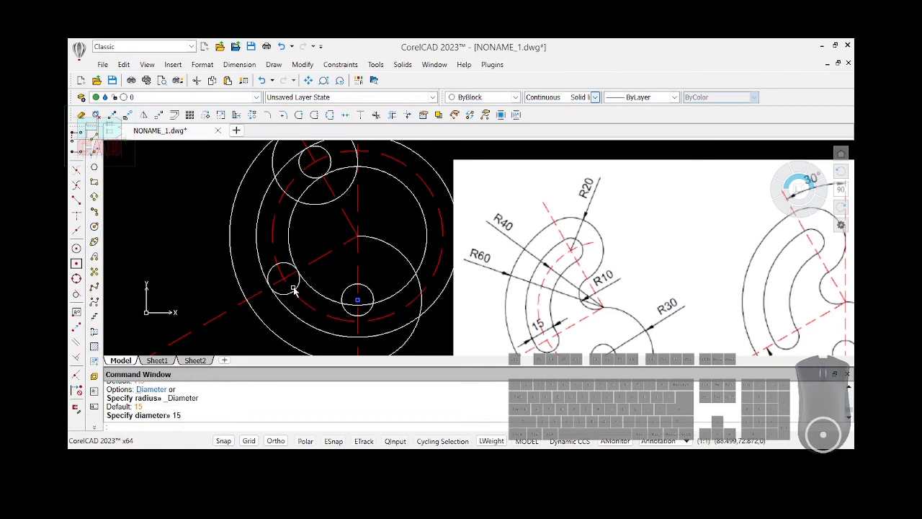
key(Return)
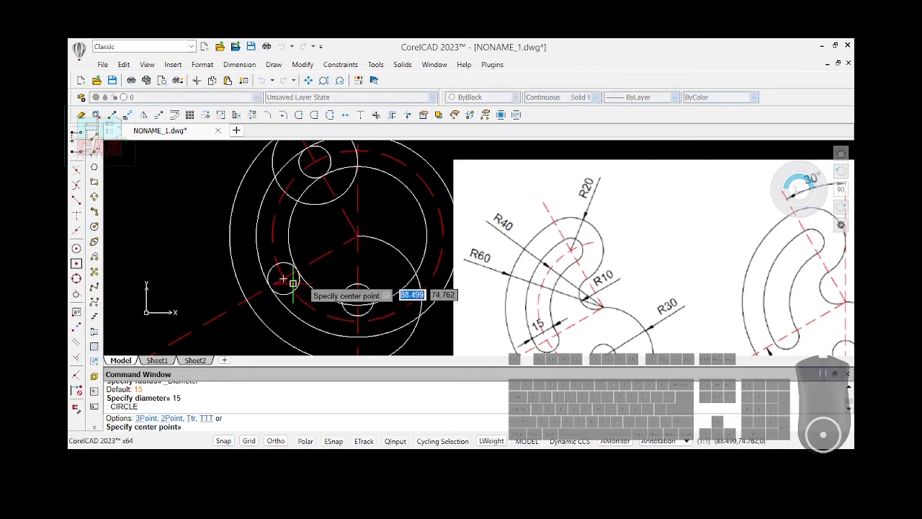
click(284, 278)
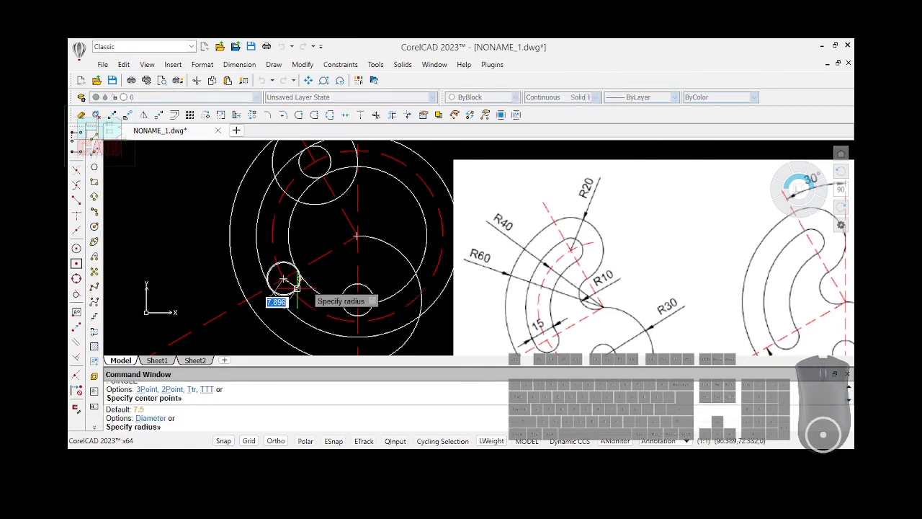
key(Escape)
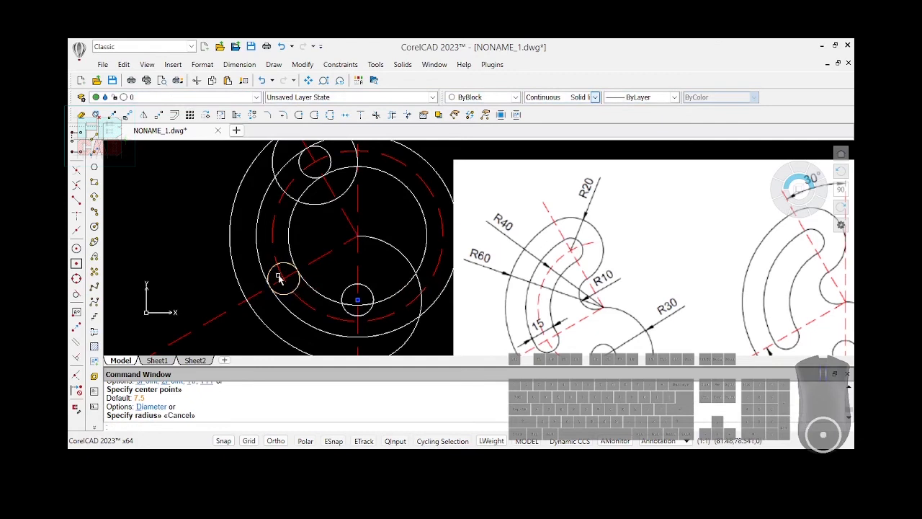
Power-trim both offset circles and the dashed R40 circle to the right of the vertical centreline's upper part
scroll(270, 278, down, 2)
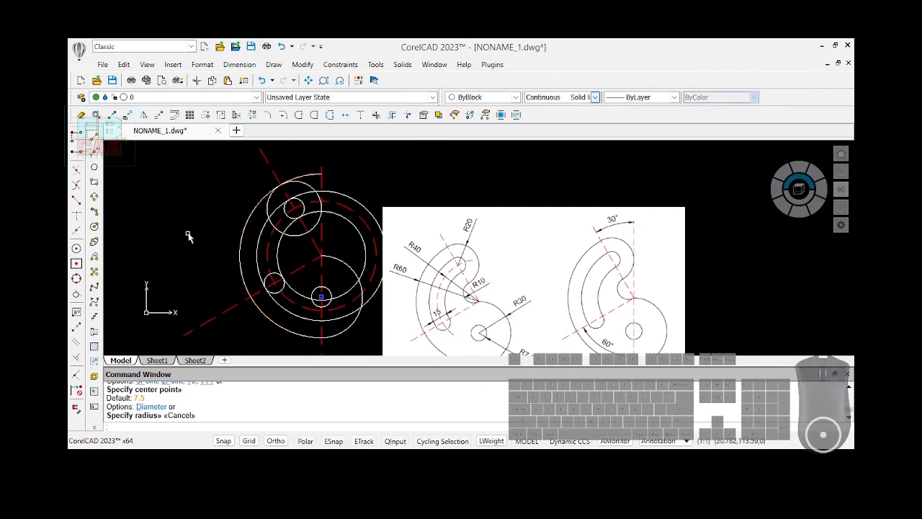
click(392, 116)
scroll(315, 167, up, 2)
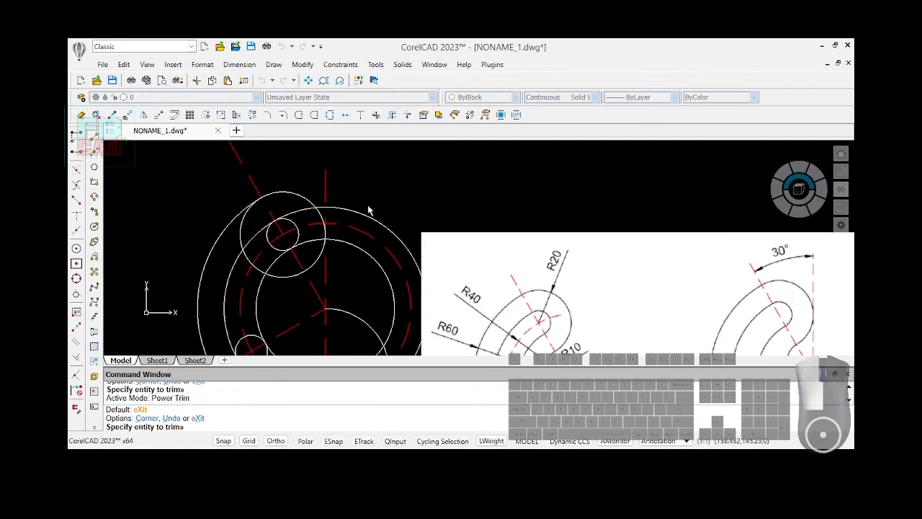
drag(365, 219, 362, 228)
drag(353, 260, 351, 257)
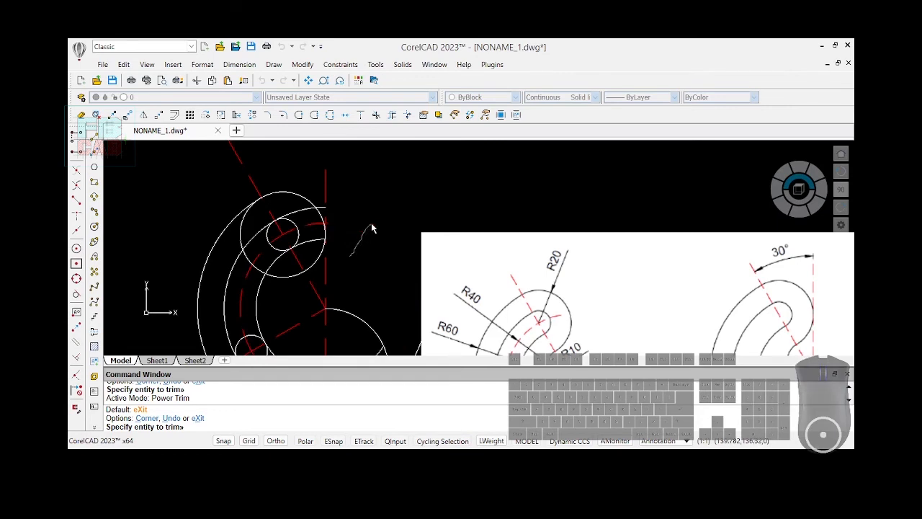
Power-trim the offset arcs beyond the slot's upper end circle and the R20 circle's part between the outer contour and the slot
scroll(375, 213, up, 1)
scroll(335, 213, up, 1)
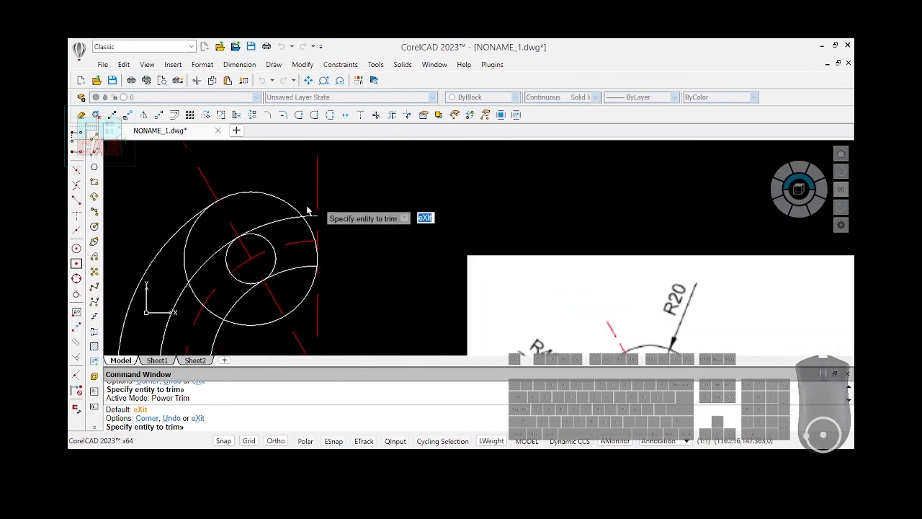
mouse_move(263, 211)
mouse_down()
mouse_move(280, 229)
mouse_move(310, 215)
mouse_move(315, 231)
mouse_up()
scroll(302, 194, up, 1)
scroll(285, 153, down, 5)
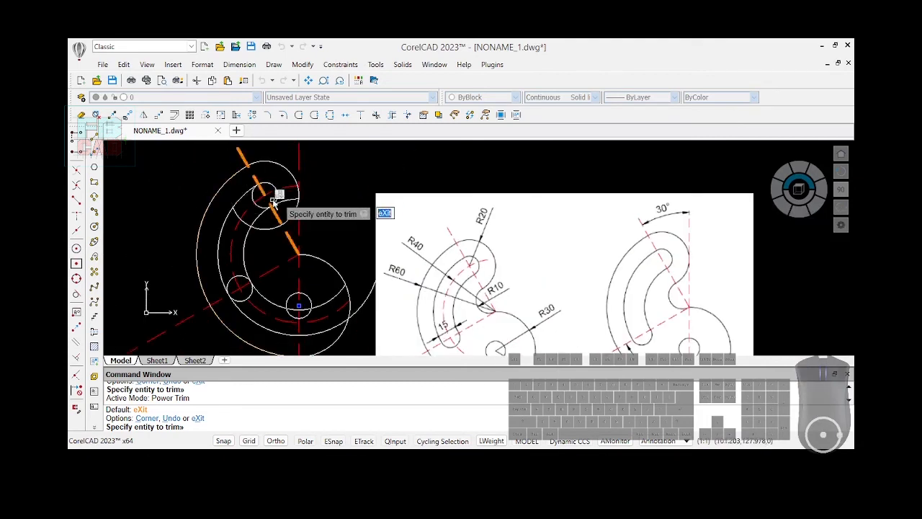
Power-trim the inner half of the slot's upper end circle and the R20 arc crossing the slot
scroll(294, 205, up, 3)
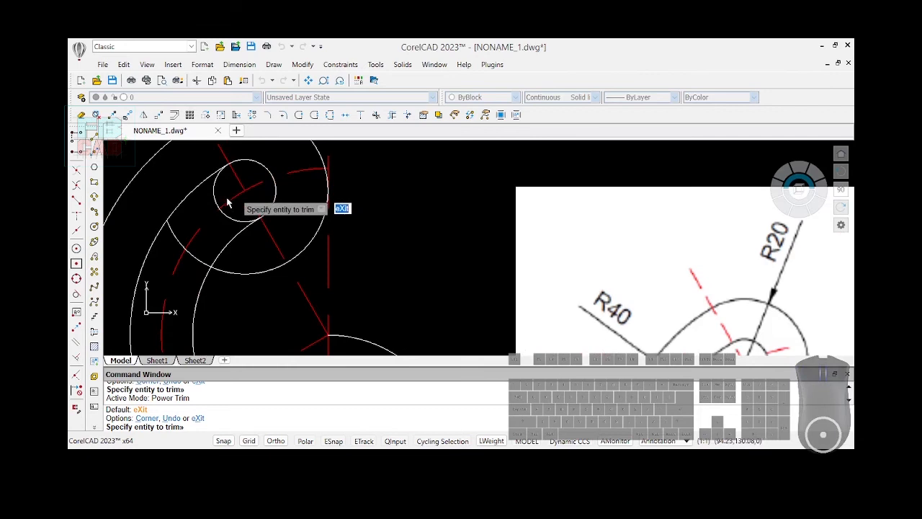
drag(237, 214, 238, 213)
scroll(338, 158, down, 2)
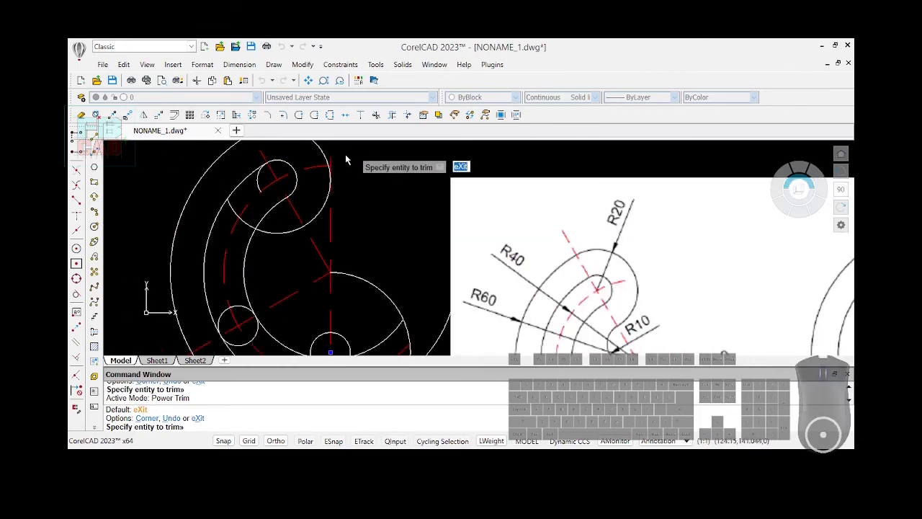
mouse_move(256, 182)
mouse_down()
mouse_move(247, 226)
mouse_move(230, 213)
mouse_up()
scroll(367, 253, down, 1)
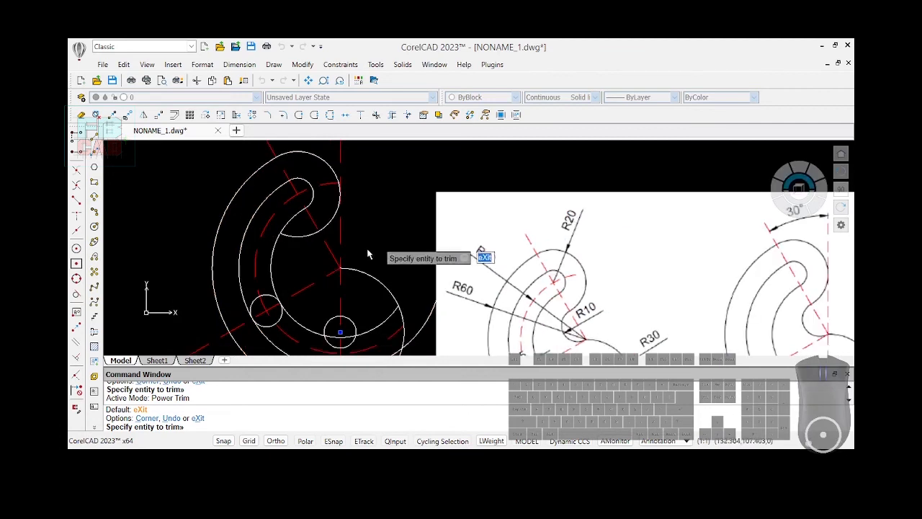
Power-trim the offset arcs beyond the slot's lower end circle, including the outer offset's remainder crossing the R30 arc
scroll(263, 242, down, 1)
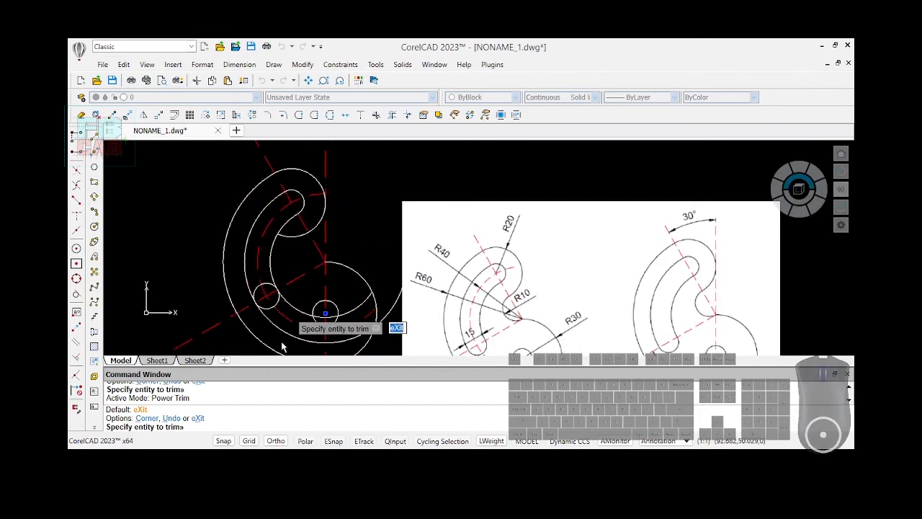
drag(300, 295, 289, 338)
scroll(361, 346, up, 2)
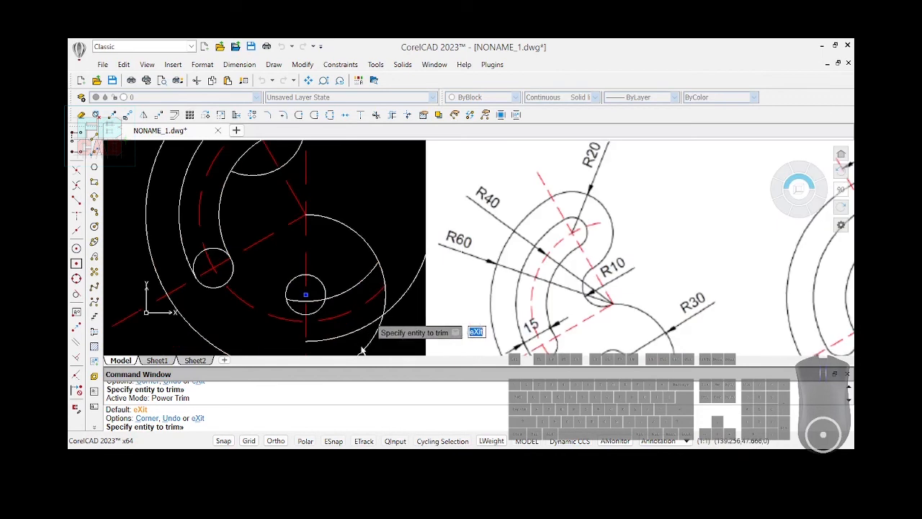
mouse_move(350, 344)
mouse_down()
mouse_move(353, 326)
mouse_move(351, 346)
mouse_up()
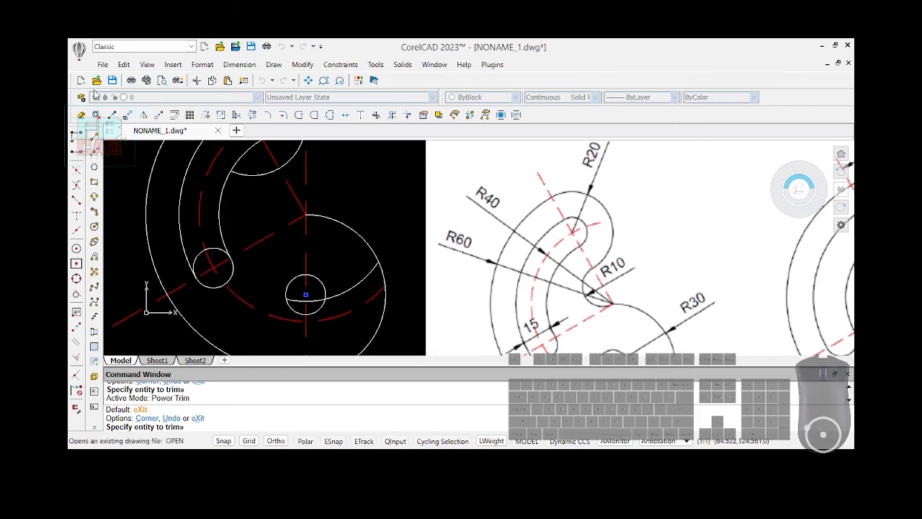
Delete the leftover inner offset arc that crosses the R7.5 hole
click(82, 115)
click(362, 278)
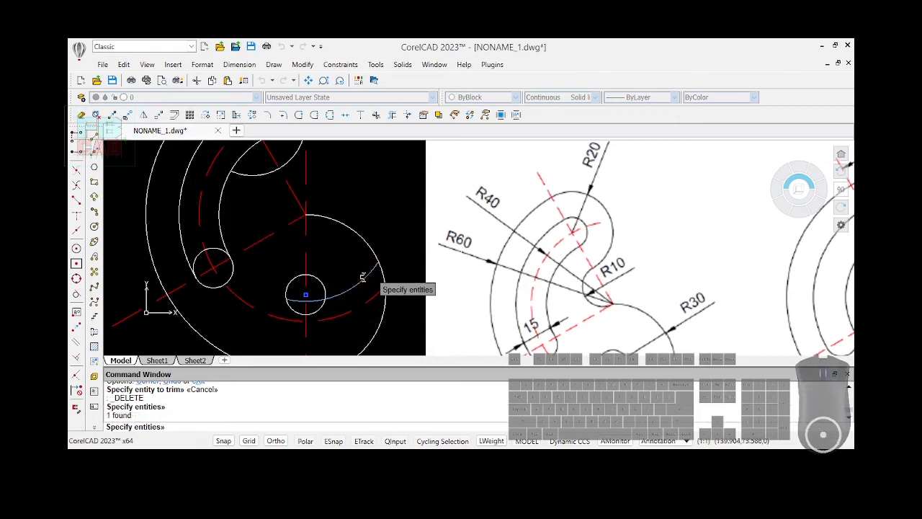
key(Return)
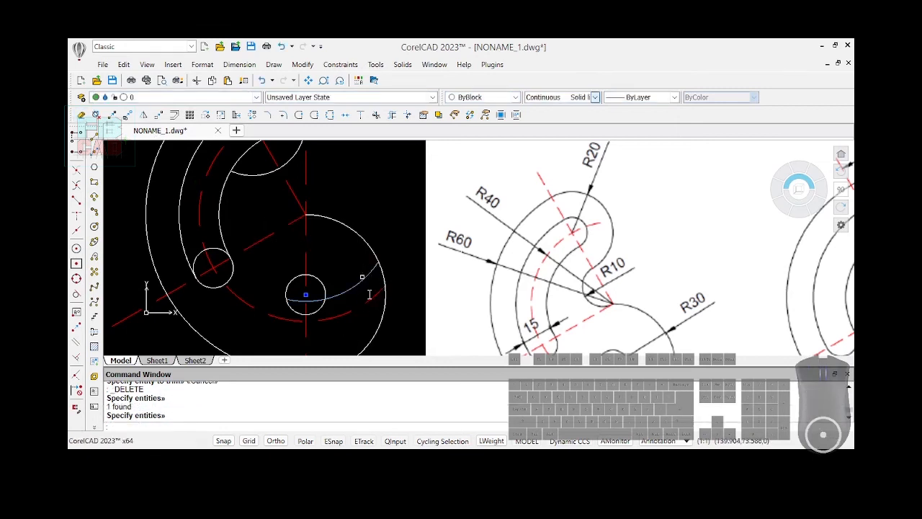
scroll(371, 289, down, 3)
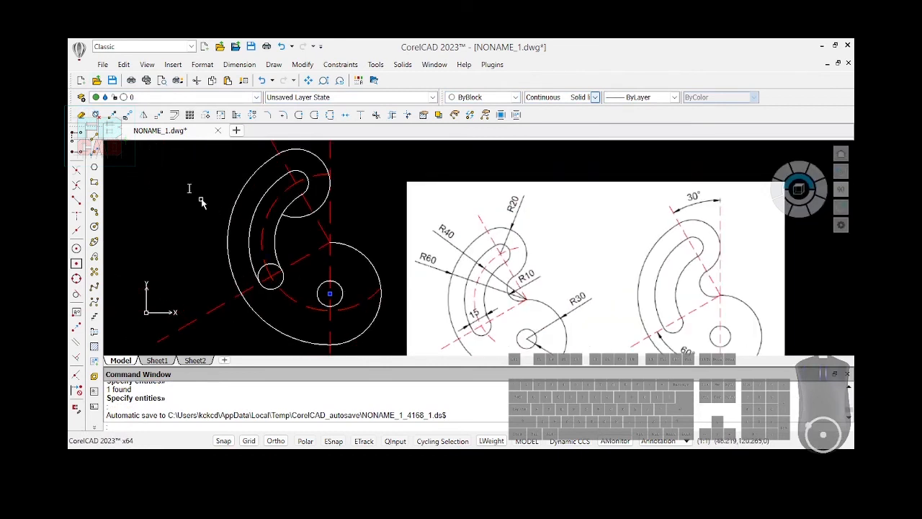
Power-trim the inner half of the slot's lower end circle to close the slot outline
click(392, 115)
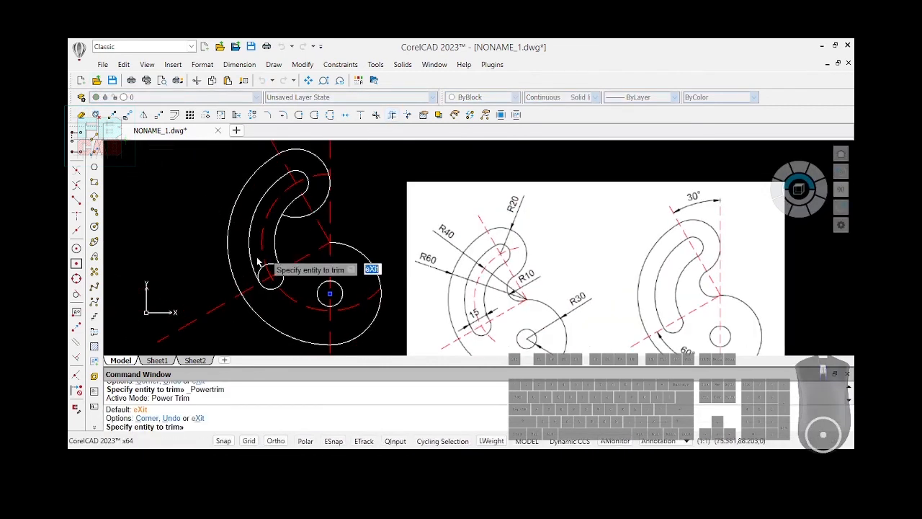
scroll(258, 260, up, 1)
mouse_move(260, 263)
mouse_down()
mouse_move(264, 275)
mouse_move(275, 255)
mouse_move(275, 274)
mouse_up()
scroll(271, 262, down, 2)
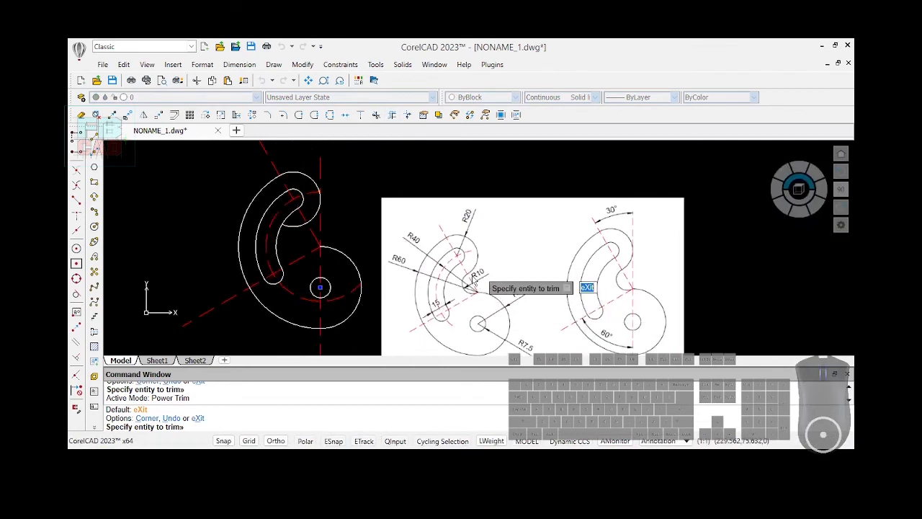
scroll(477, 283, up, 4)
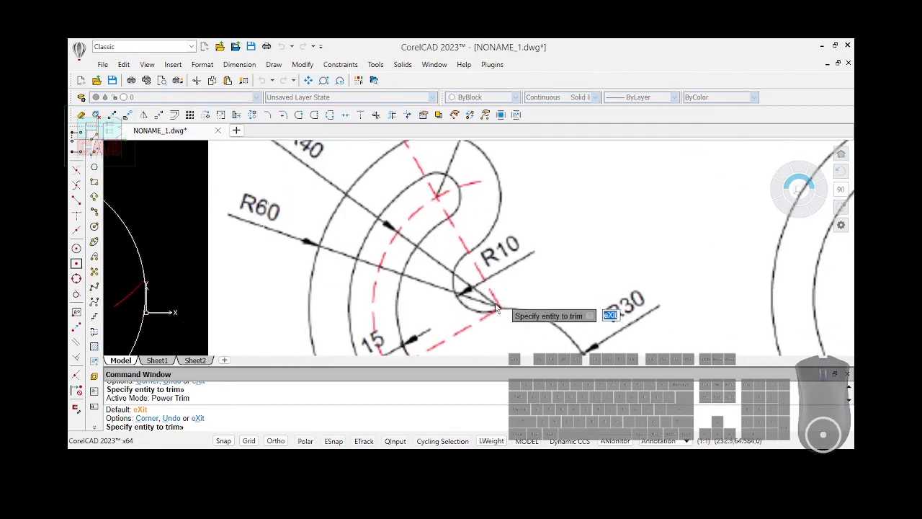
Draw a circle of radius 10 in the gap between the upper R20 arc and the lower R30 arc
scroll(506, 267, down, 2)
scroll(506, 267, down, 3)
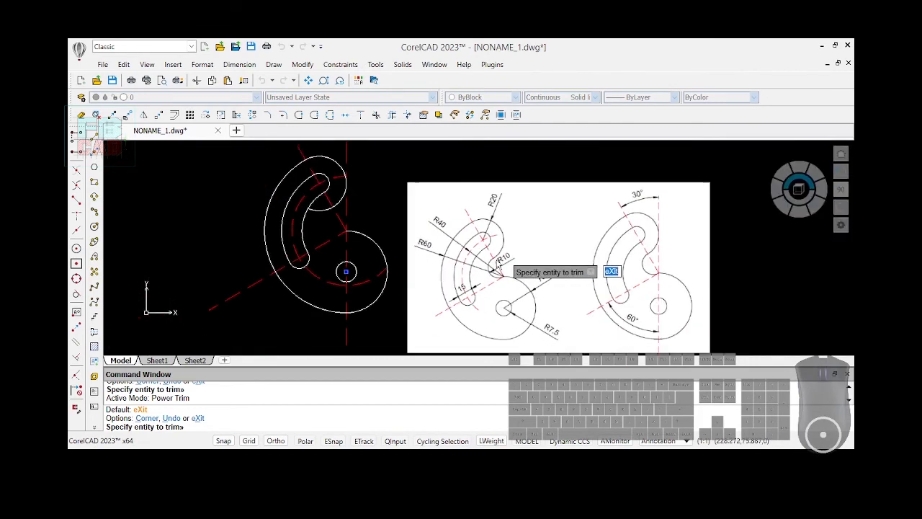
scroll(304, 270, down, 1)
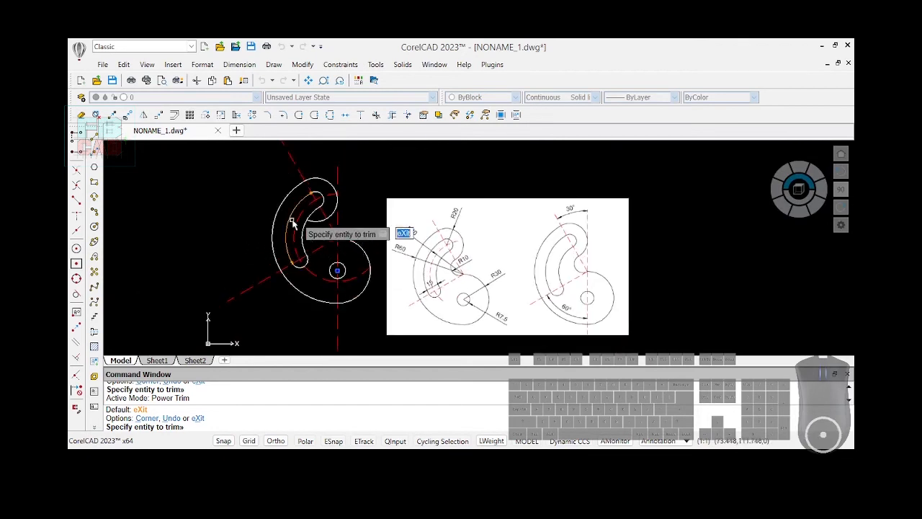
click(101, 227)
click(355, 216)
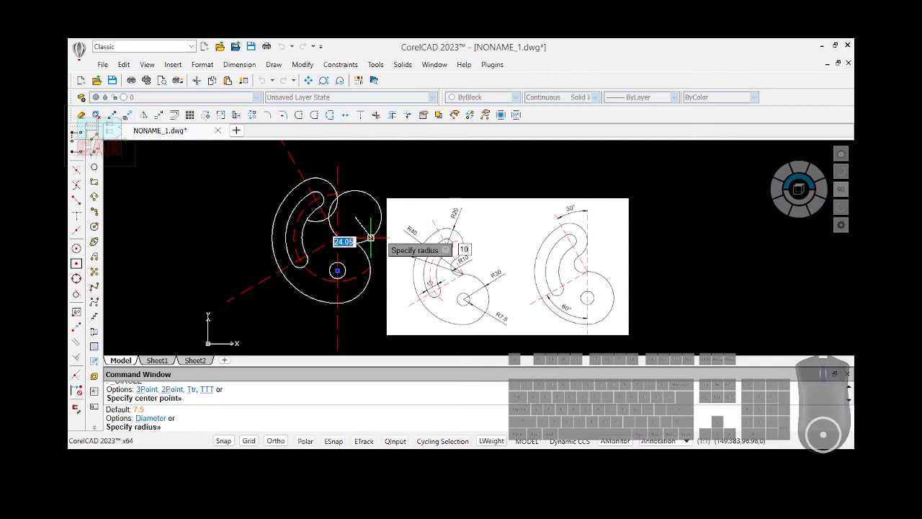
key(Return)
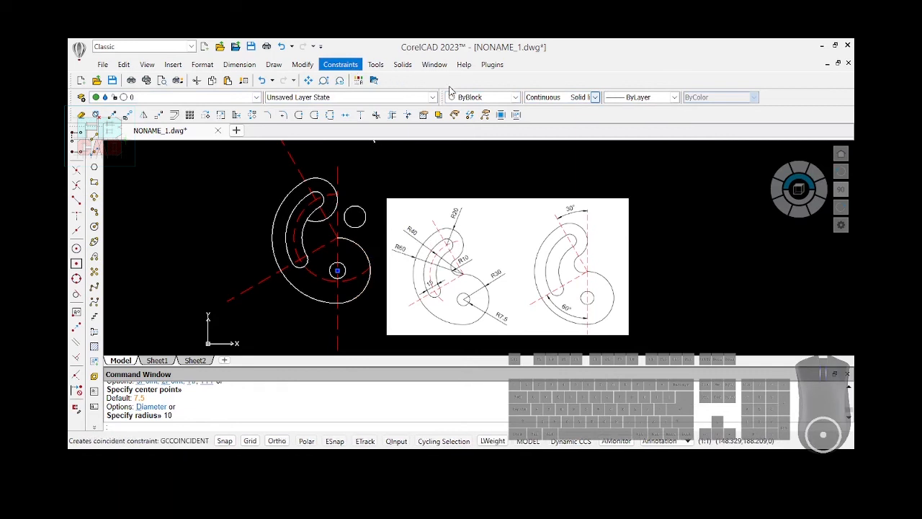
Apply Fix constraints to the lower R30 arc and the upper R20 arc
click(437, 121)
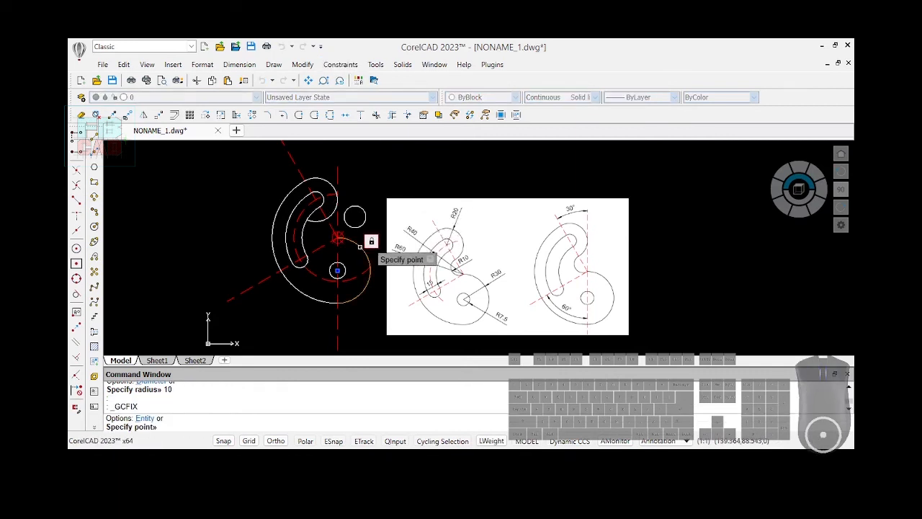
click(360, 246)
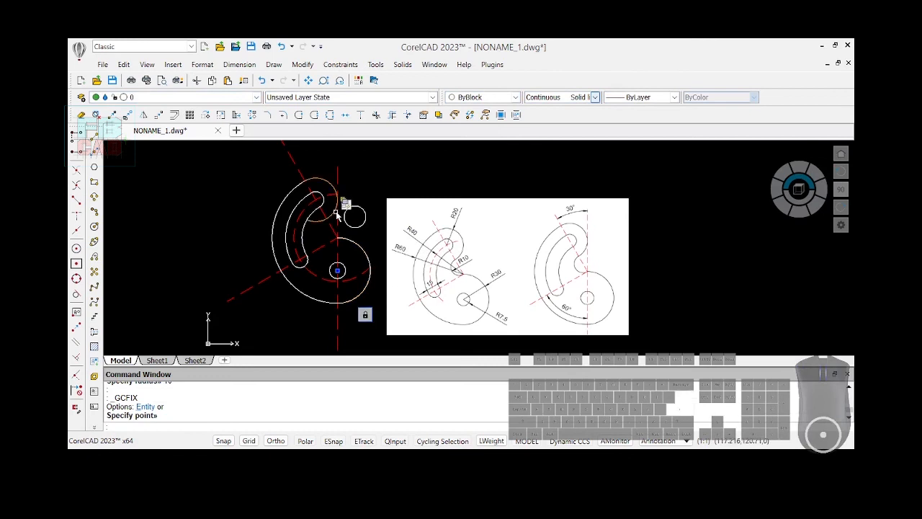
key(Return)
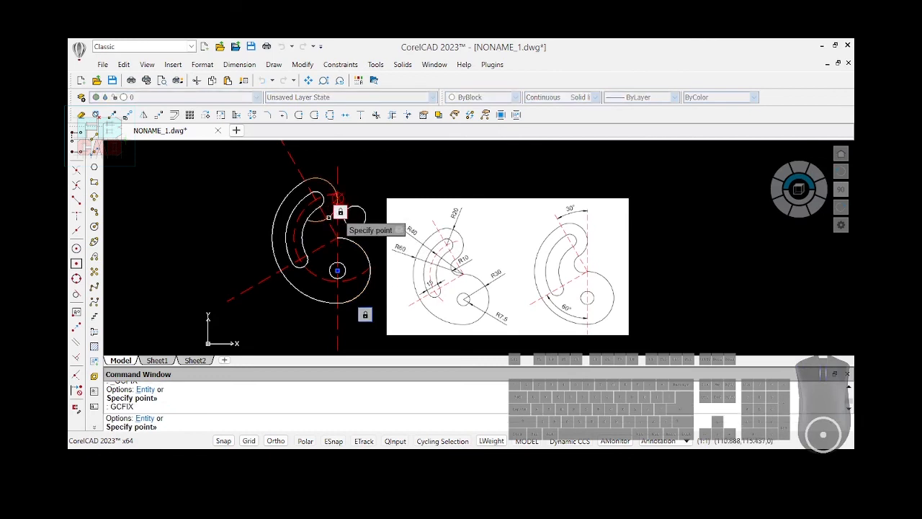
click(329, 219)
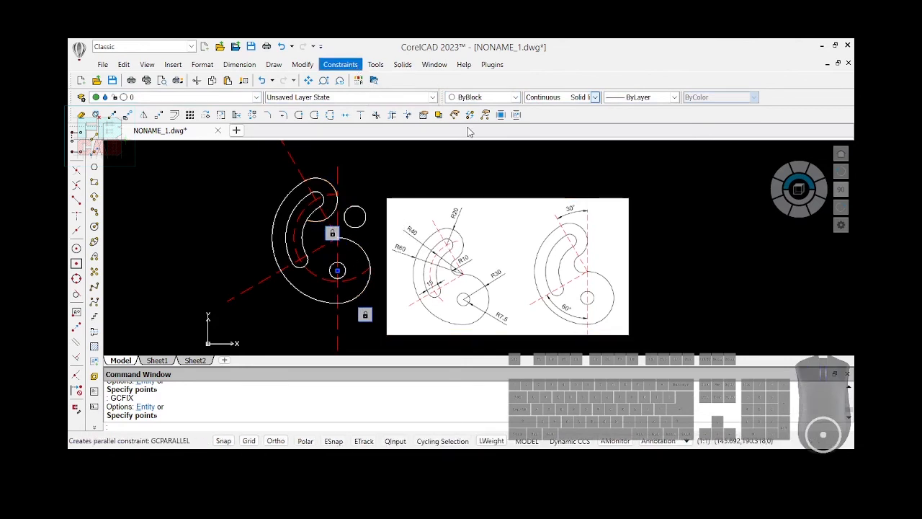
Apply tangent constraints between the R30 arc and the R10 circle, and between the R20 arc and the R10 circle
scroll(373, 241, up, 5)
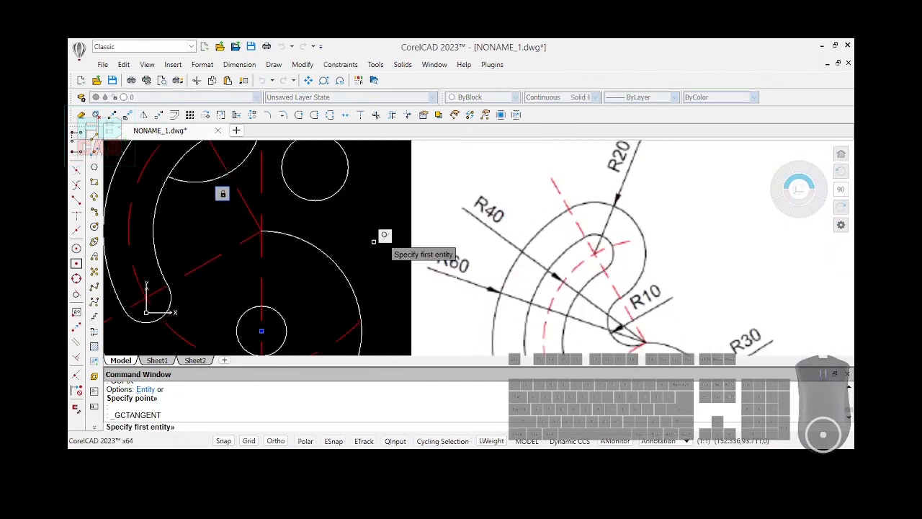
click(324, 248)
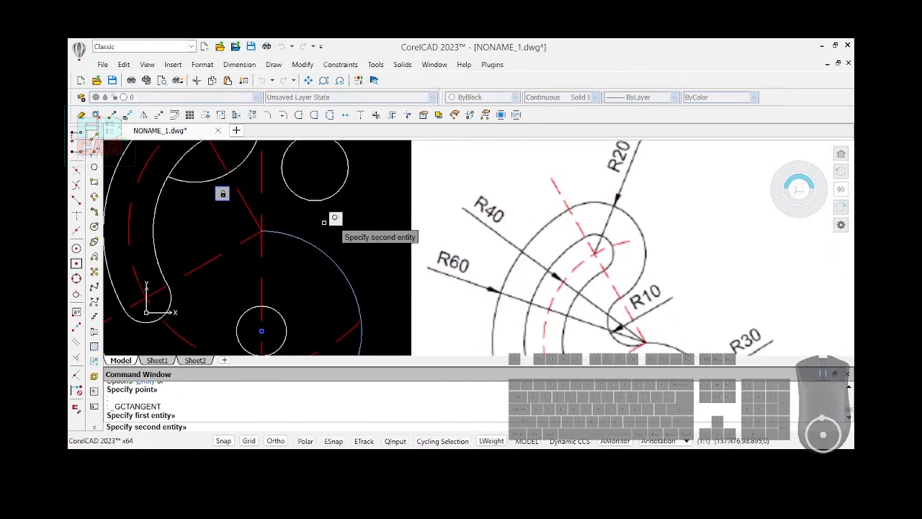
click(322, 200)
scroll(330, 280, up, 5)
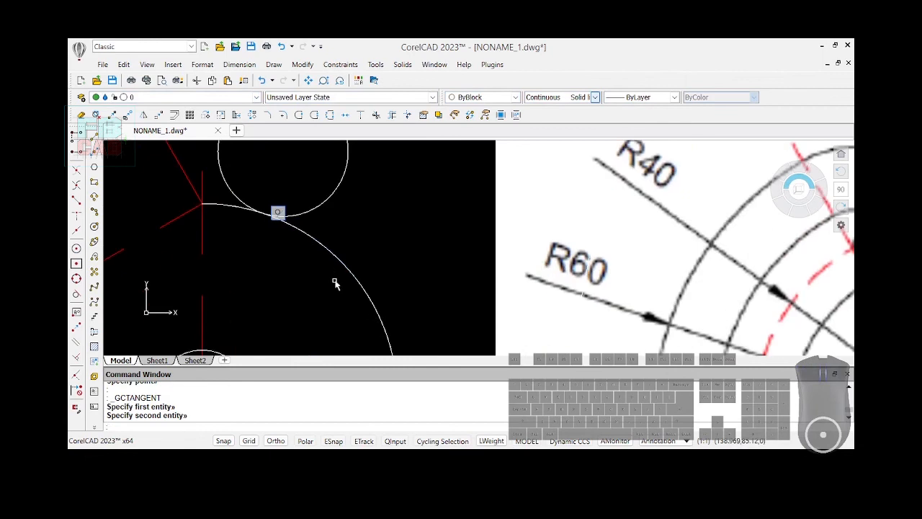
scroll(330, 280, down, 5)
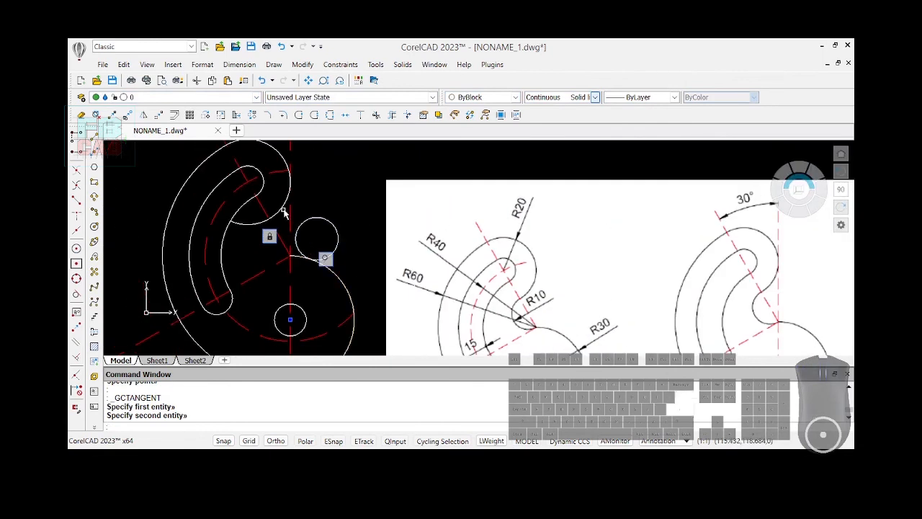
key(Return)
click(287, 202)
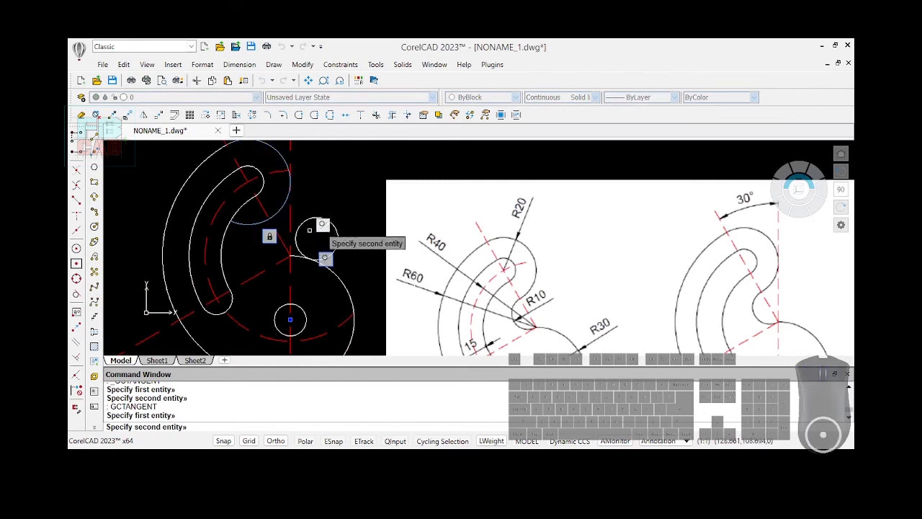
click(299, 230)
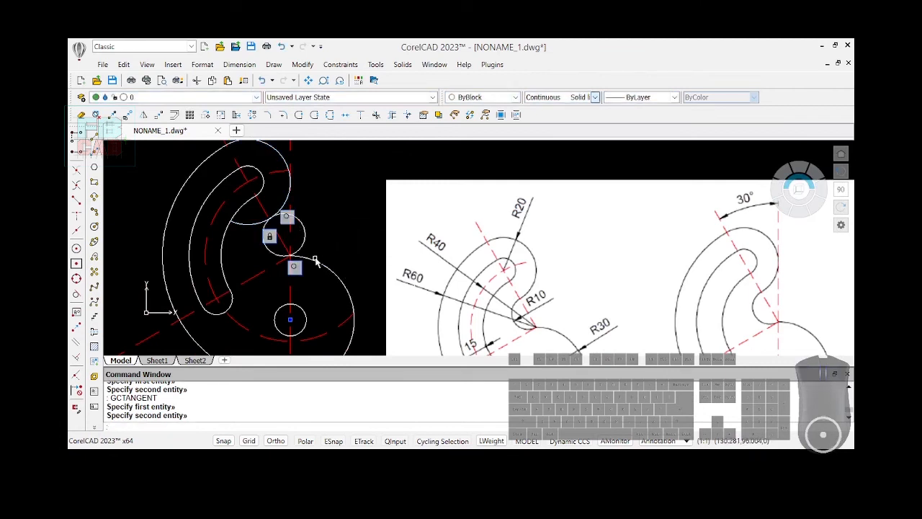
Power-trim the R20 arc beyond the R10 circle and the circle's outer half, leaving a concave arc in the outline
click(390, 116)
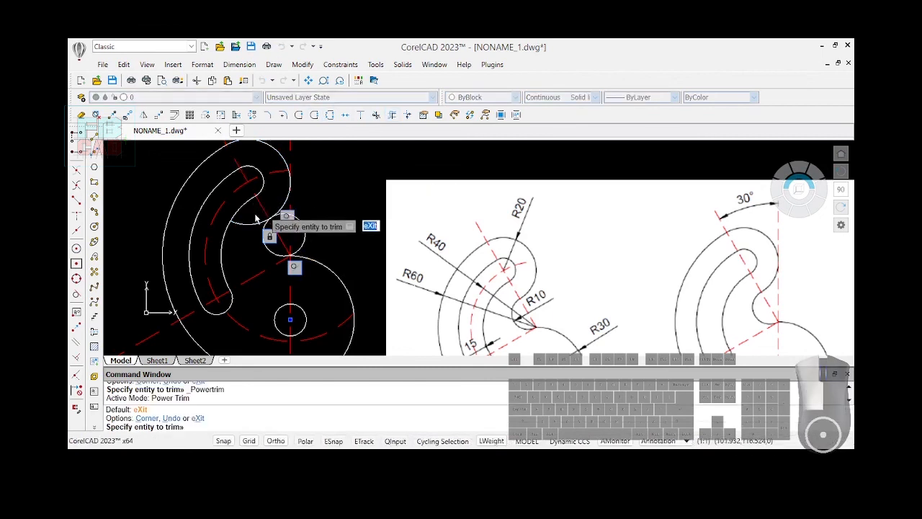
drag(247, 235, 247, 237)
mouse_move(310, 207)
mouse_down()
mouse_move(303, 219)
mouse_move(300, 211)
mouse_up()
scroll(294, 223, up, 2)
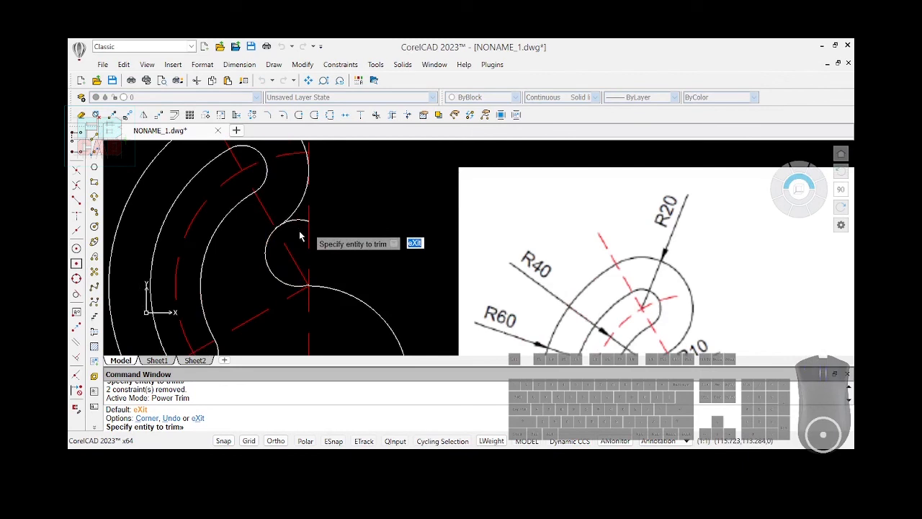
scroll(366, 187, down, 3)
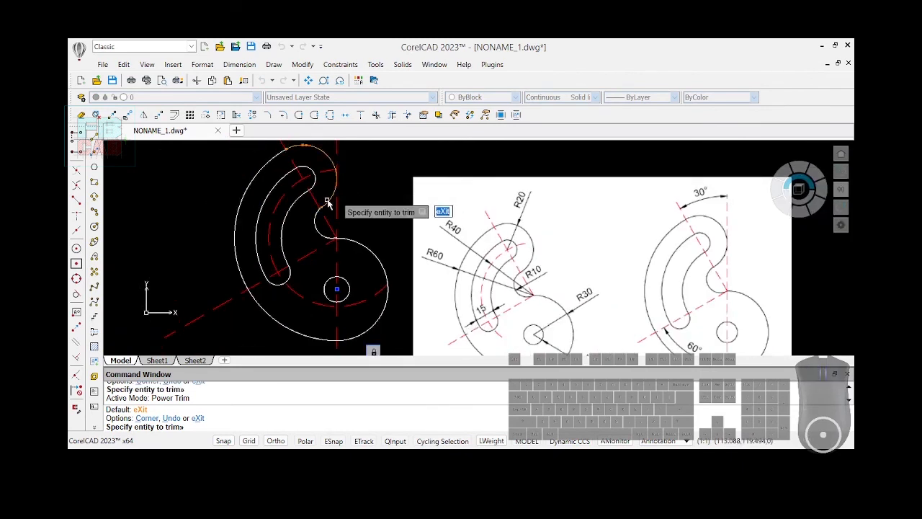
Examine the junction of the R10 and R20 arcs up close and compare the whole outline with the reference image
scroll(325, 206, up, 5)
scroll(306, 217, up, 4)
scroll(298, 225, up, 4)
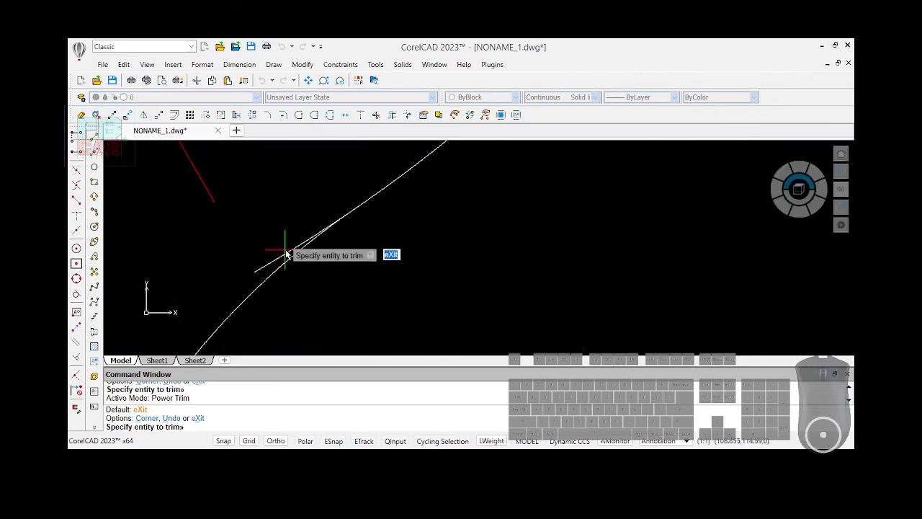
scroll(400, 193, down, 6)
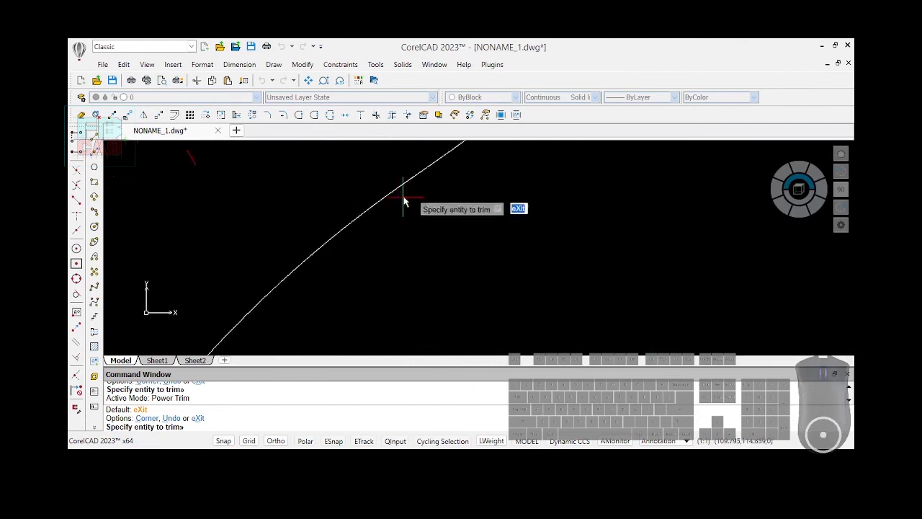
scroll(373, 196, down, 2)
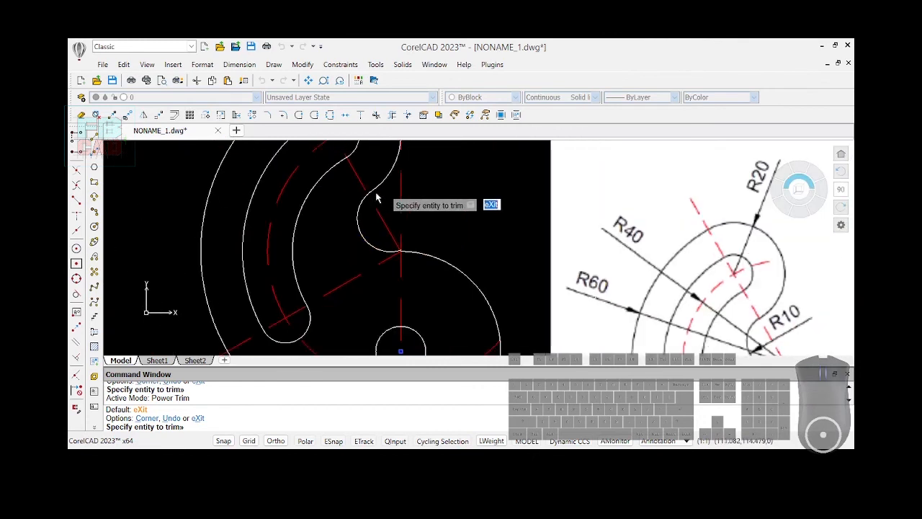
scroll(402, 249, down, 3)
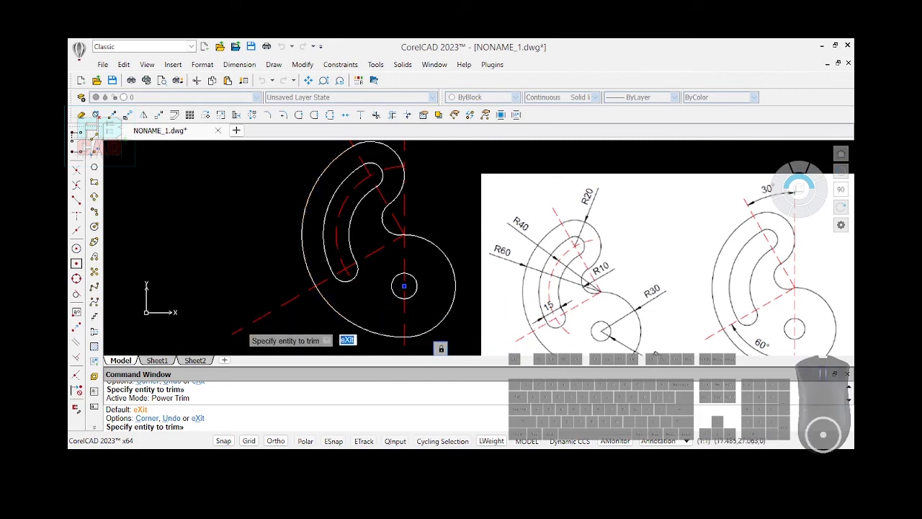
scroll(144, 263, down, 1)
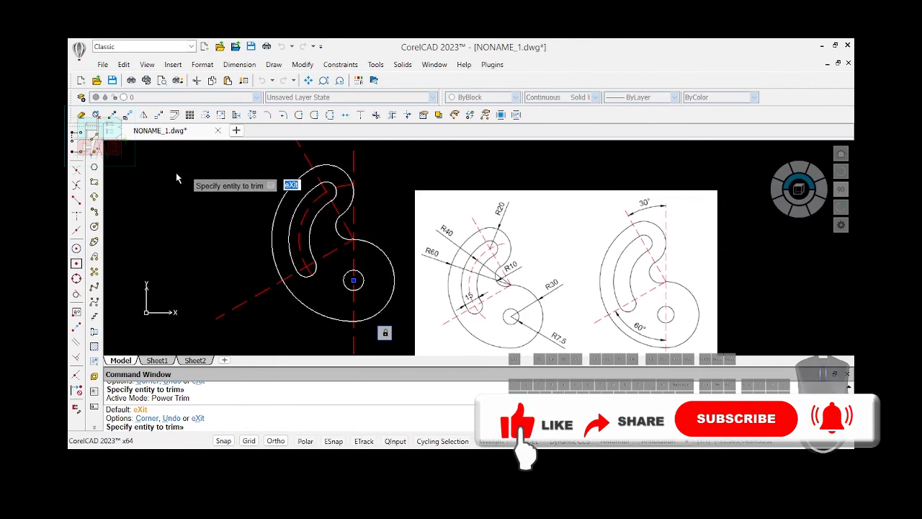
key(Escape)
Move the reference image up and to the right, away from the drawn part
click(458, 200)
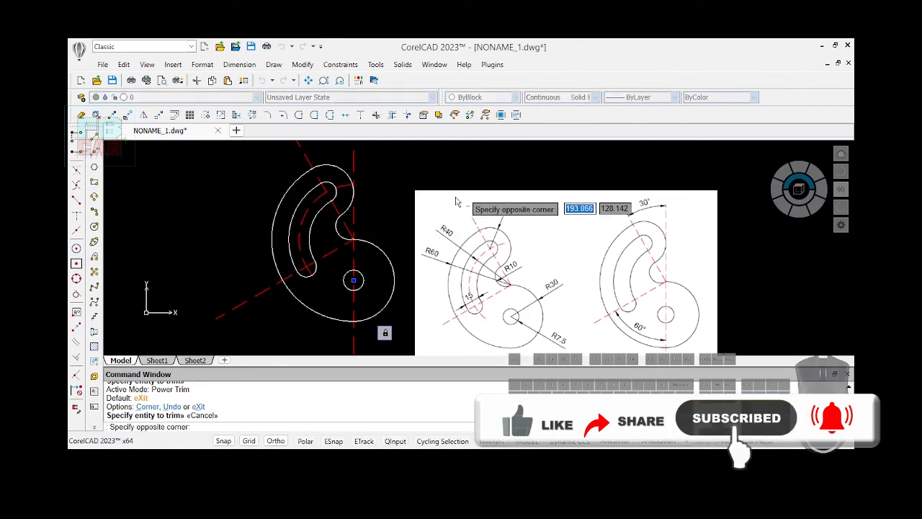
click(452, 197)
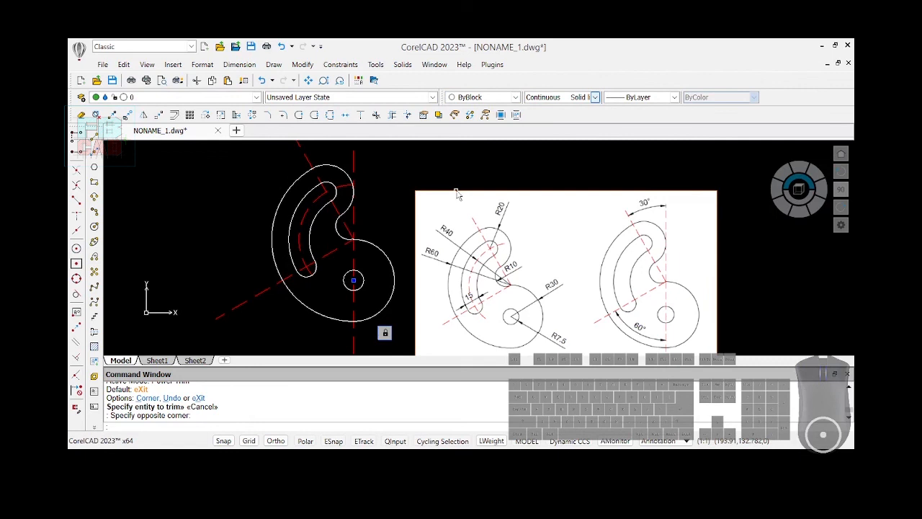
click(456, 192)
drag(456, 194, 533, 171)
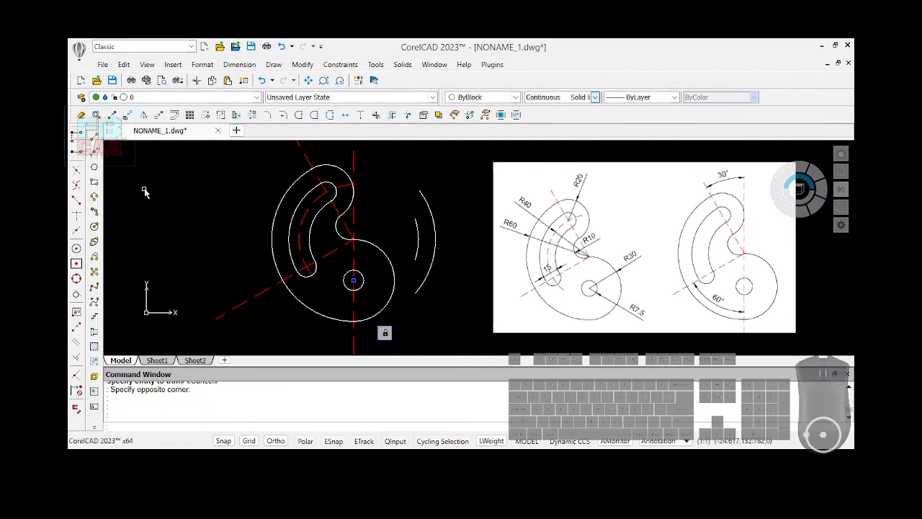
Delete the two leftover arcs between the part and the reference image
click(81, 117)
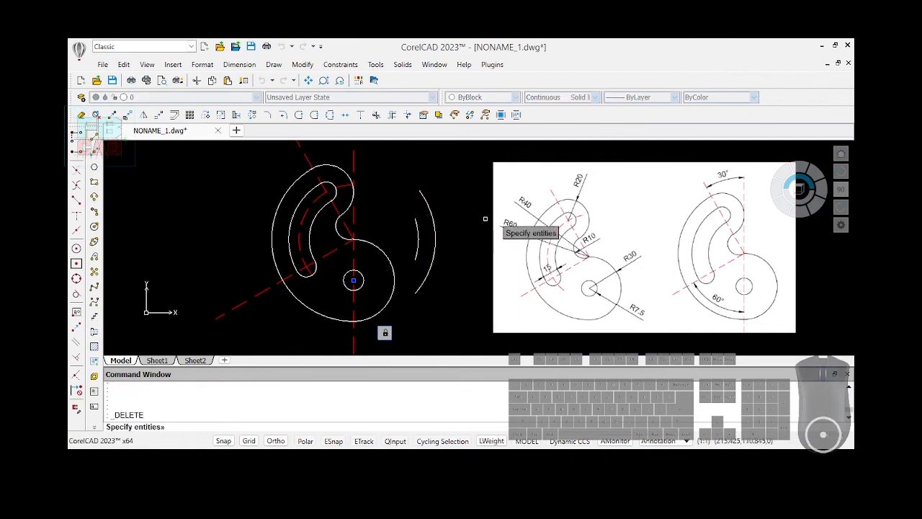
drag(458, 296, 462, 304)
key(Return)
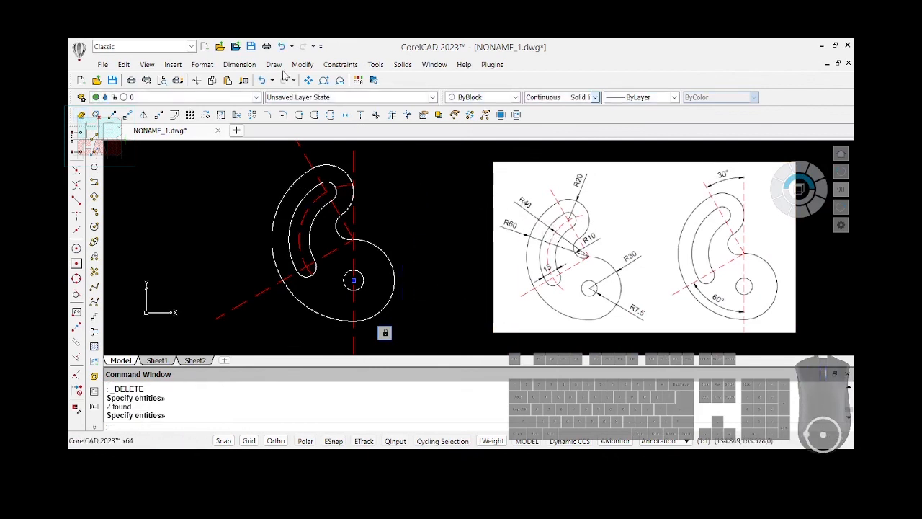
Add a radius dimension to the large lower arc with Smart Dimension, placing its text outside to the upper right
click(246, 81)
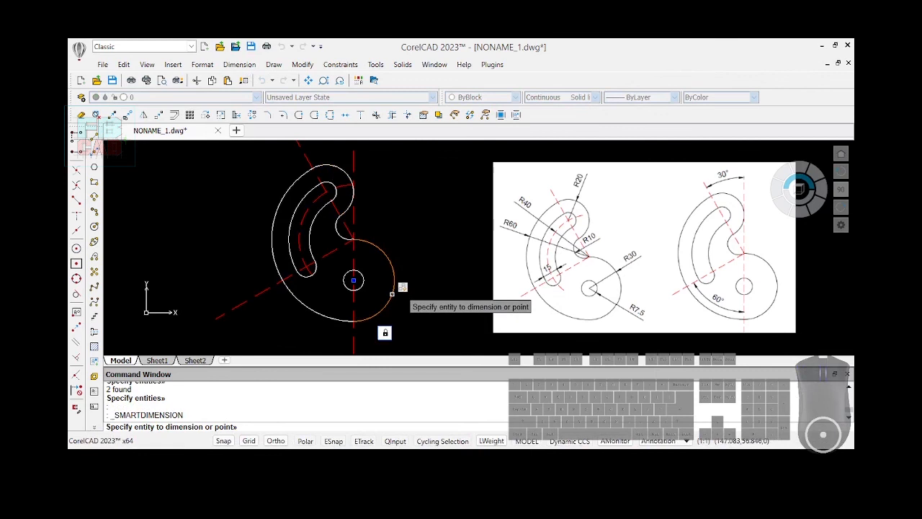
click(392, 294)
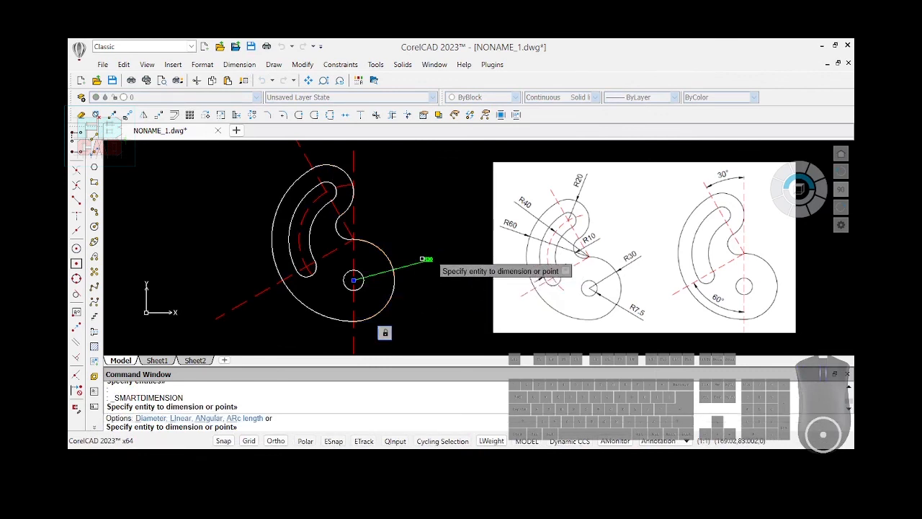
scroll(426, 260, up, 4)
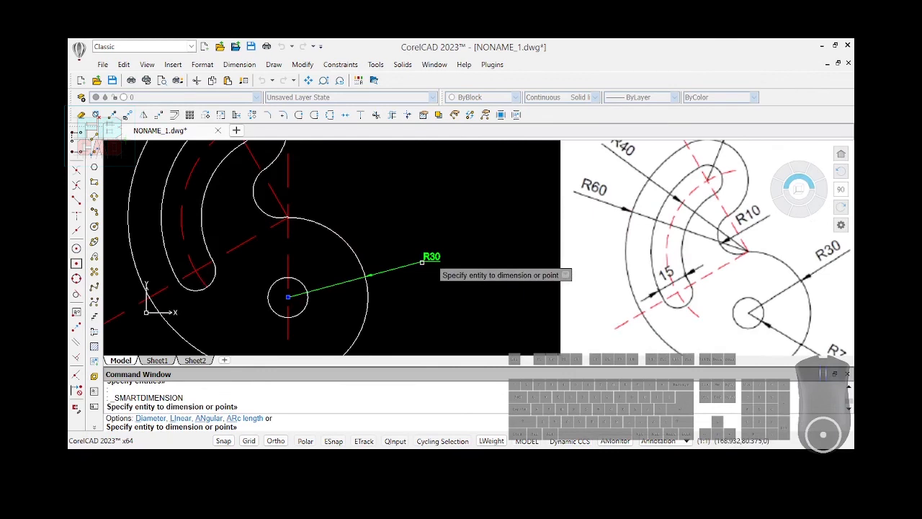
click(421, 262)
Add radius dimensions to the hole, with text outside to the lower right, and to the concave arc beside the notch
scroll(452, 239, down, 2)
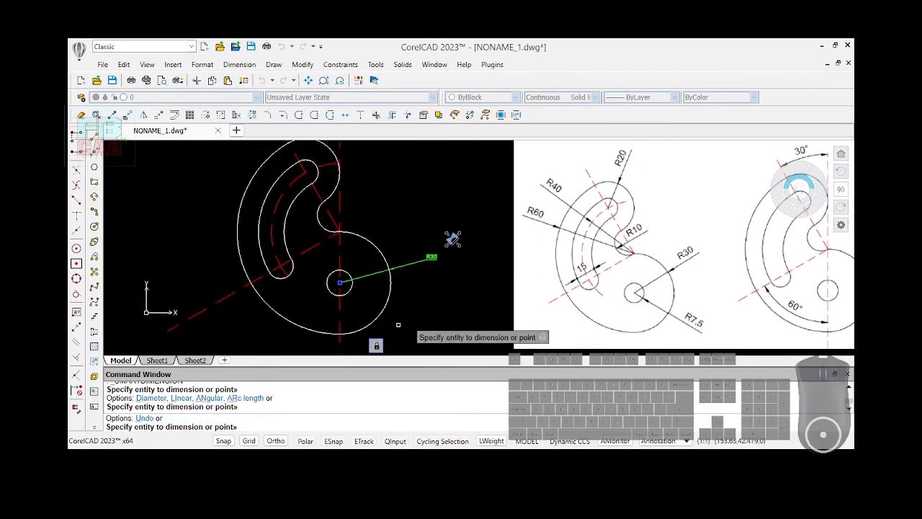
click(349, 290)
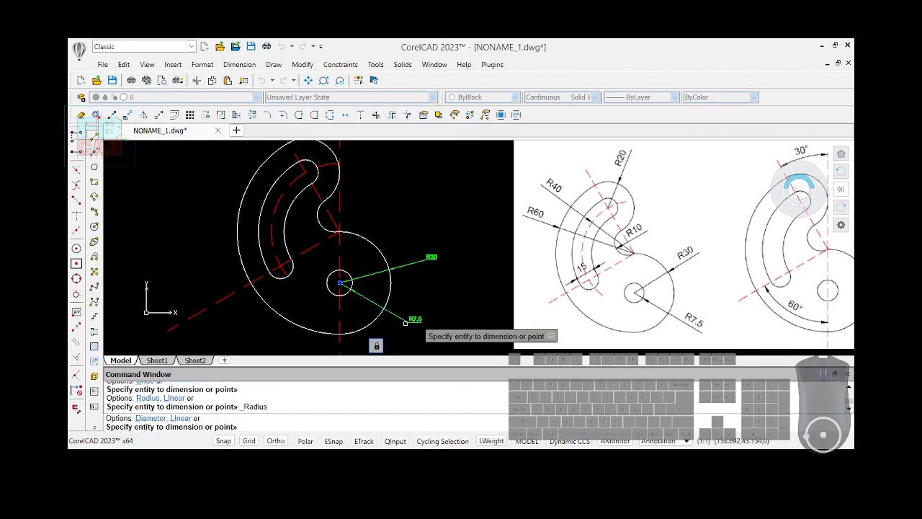
click(418, 322)
scroll(488, 277, down, 1)
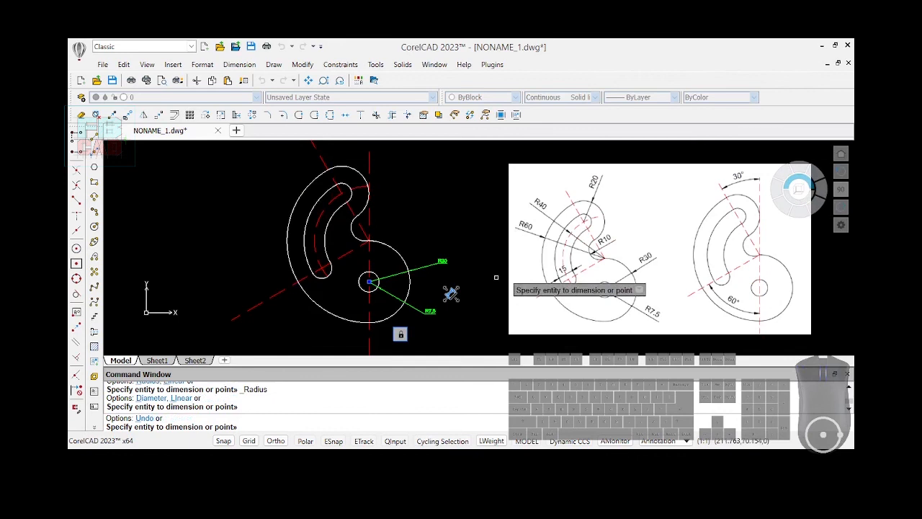
click(354, 234)
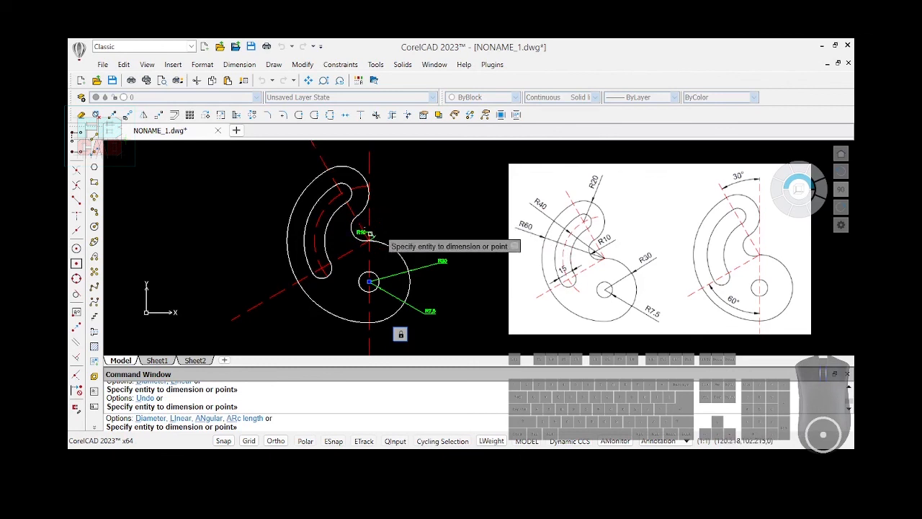
click(355, 229)
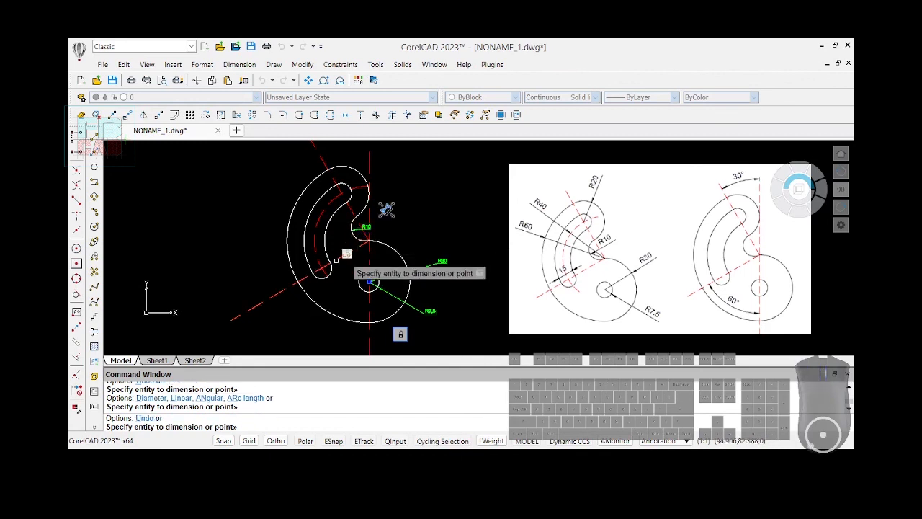
Add radius dimensions to the upper end arc, the large outer arc and the slot's dashed centre arc, placing their texts outside the part
click(354, 171)
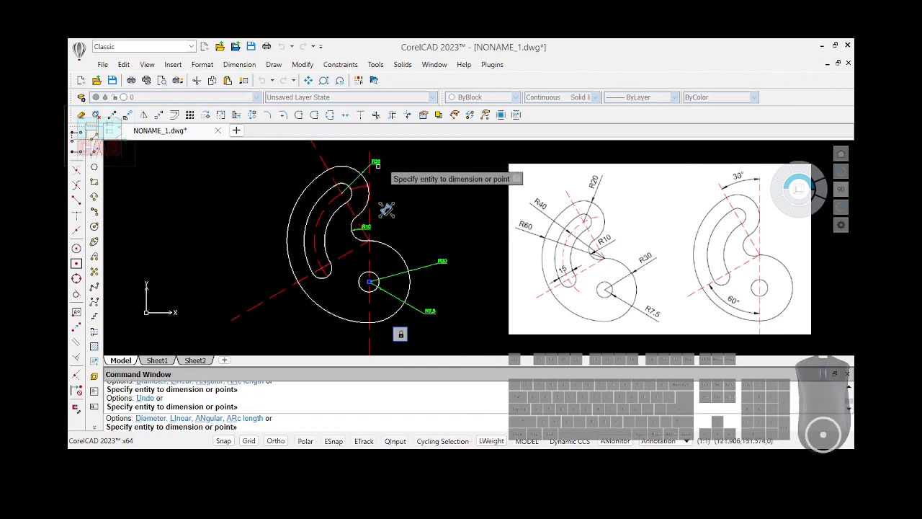
click(387, 209)
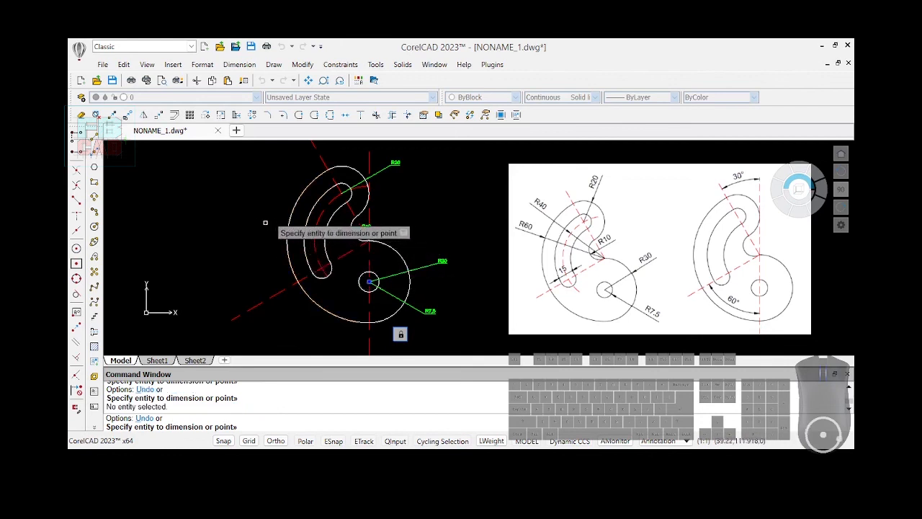
click(284, 223)
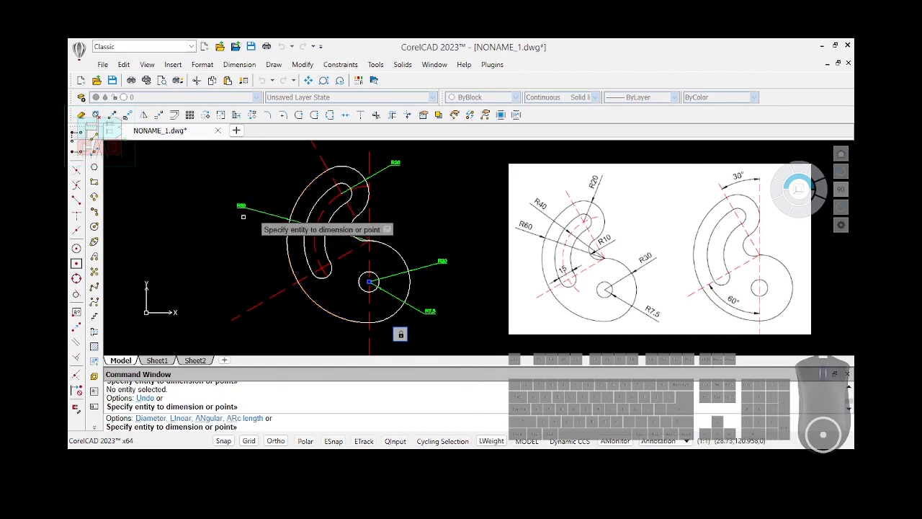
click(243, 216)
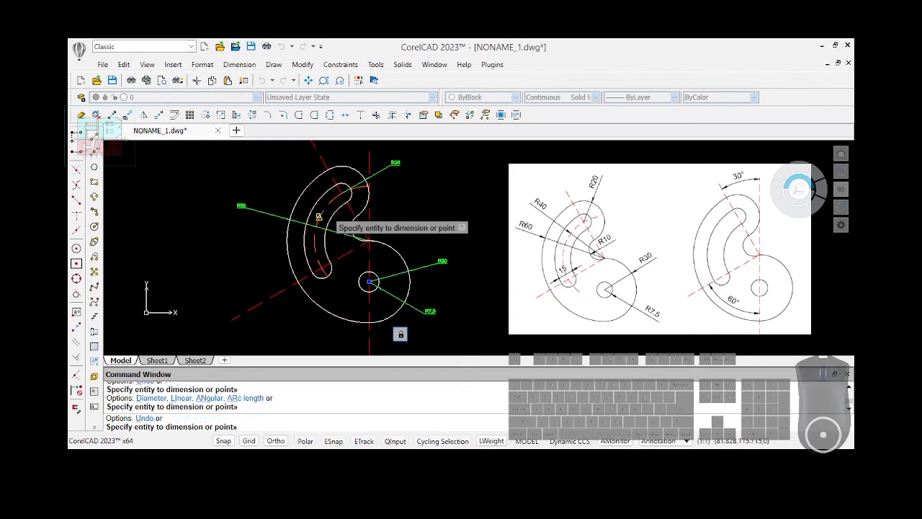
click(324, 210)
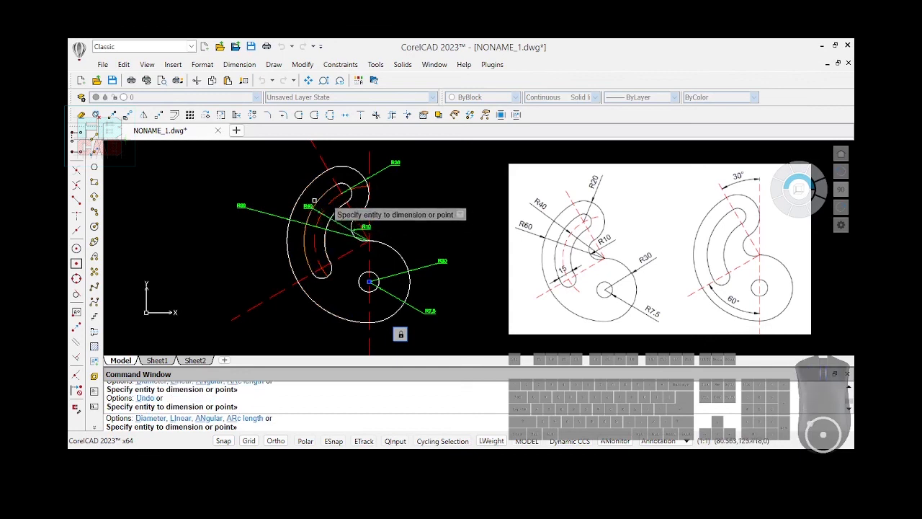
click(273, 170)
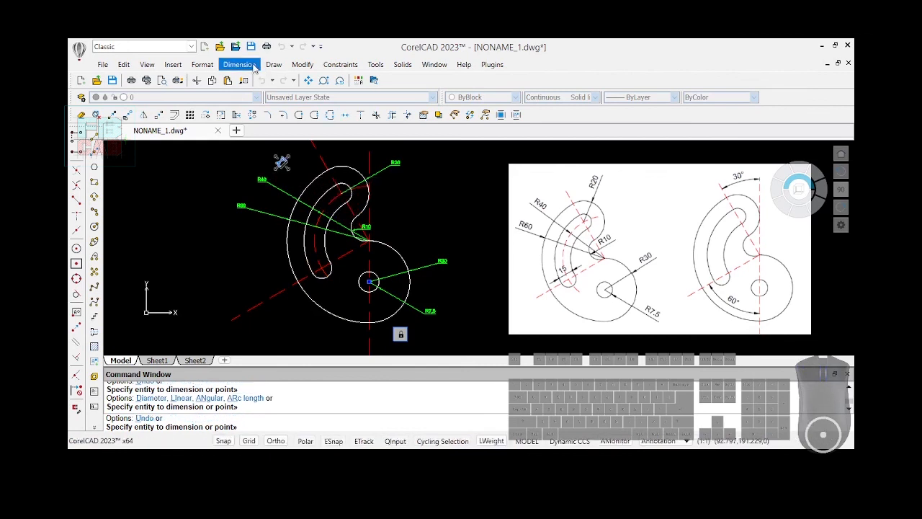
Add a parallel dimension across the slot's width near its lower end, measured along the lower slanted centreline
click(261, 98)
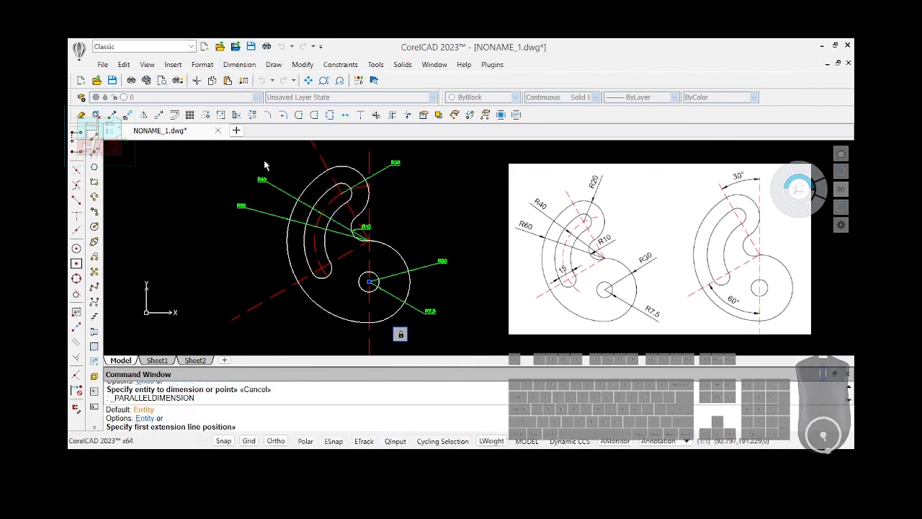
click(318, 267)
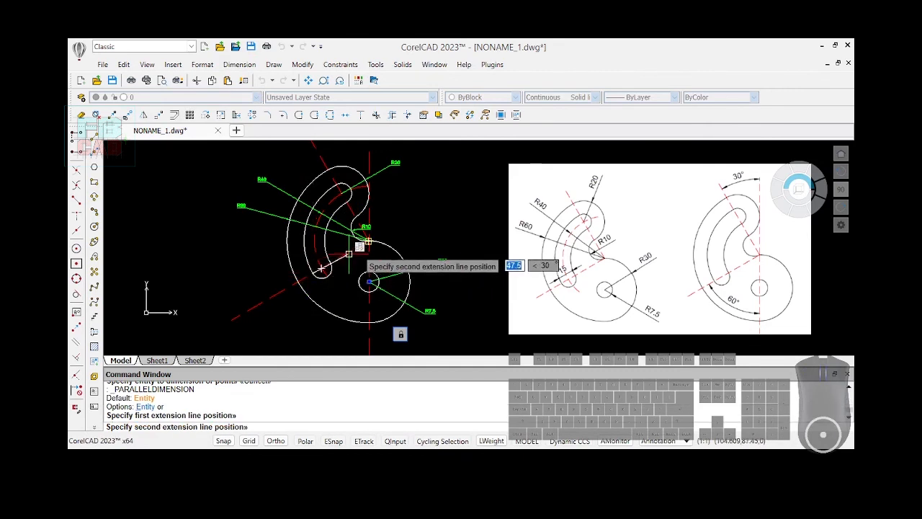
click(329, 262)
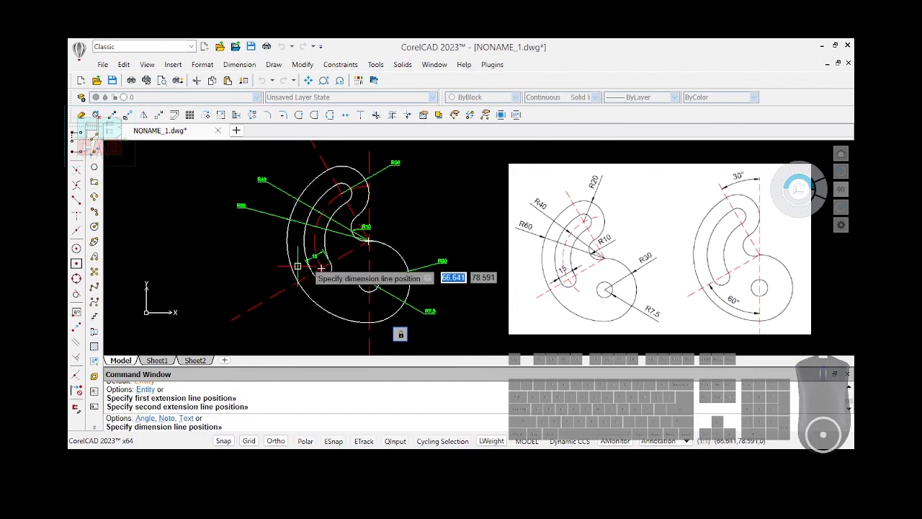
click(297, 268)
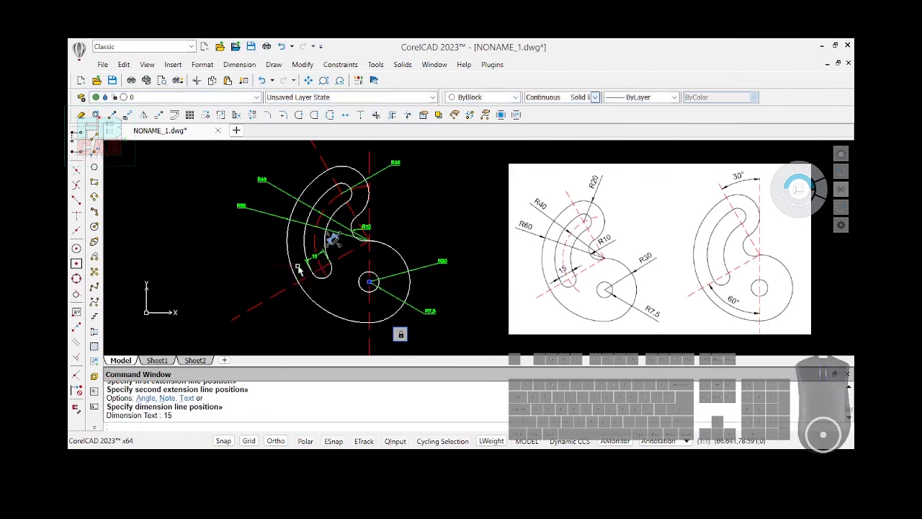
Add an angle dimension between the upper slanted centreline and the vertical centreline, placing it above the part
scroll(183, 282, down, 1)
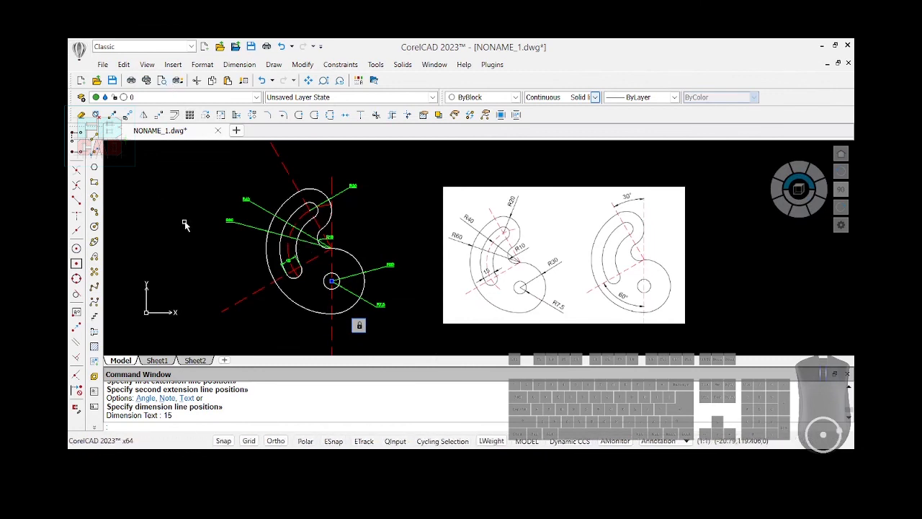
click(256, 238)
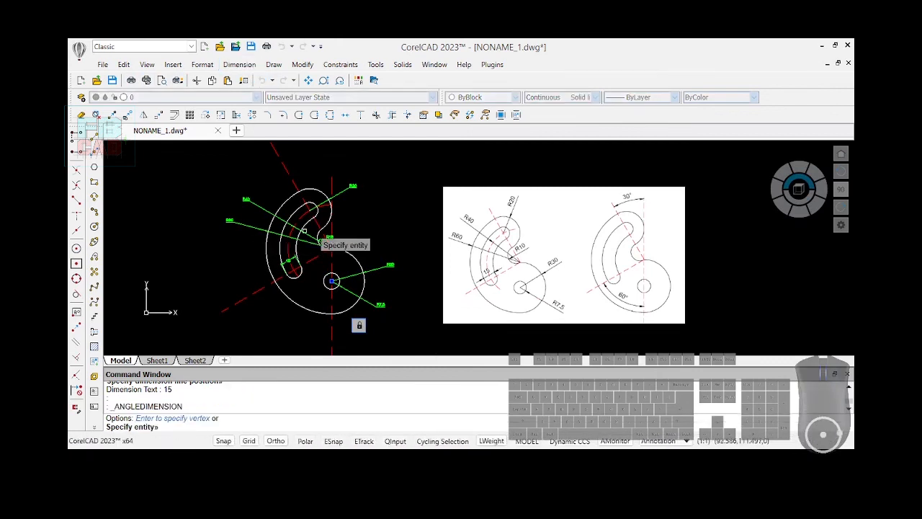
scroll(322, 219, up, 1)
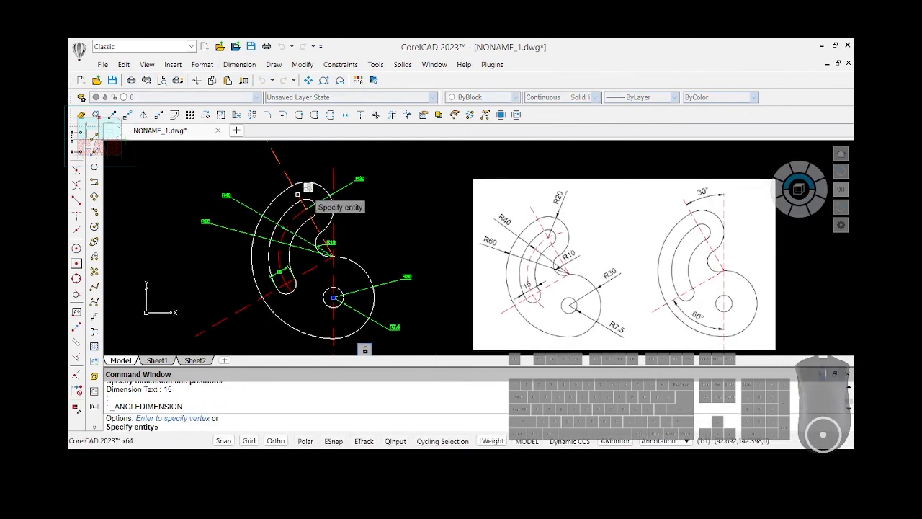
click(296, 195)
click(332, 175)
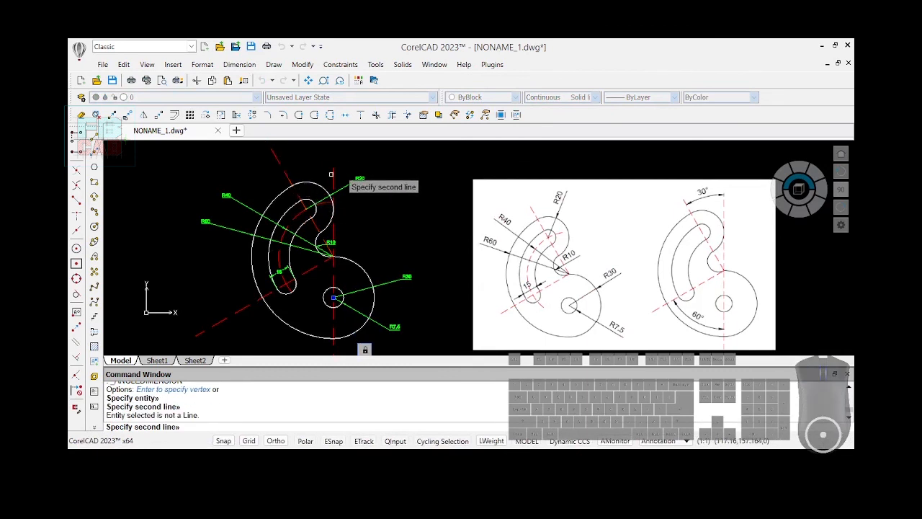
click(341, 169)
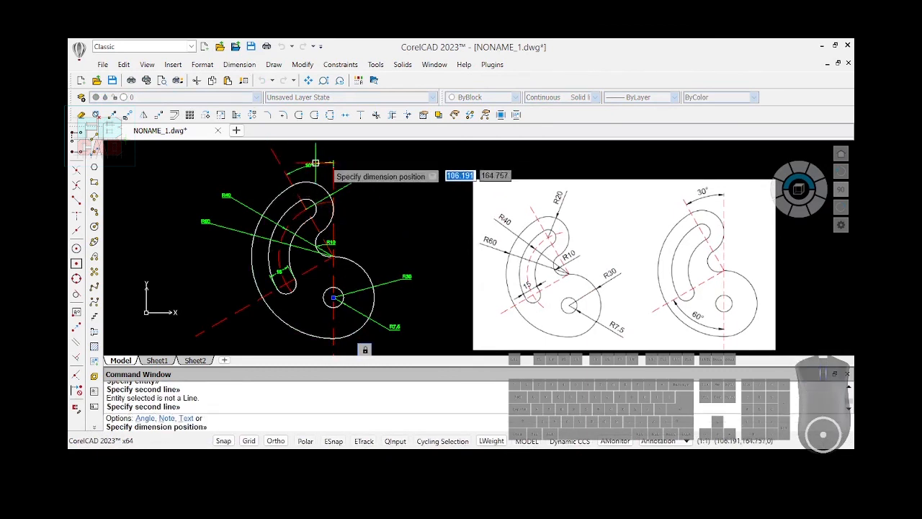
click(315, 159)
Add an angle dimension between the vertical centreline and the lower slanted centreline, placing it below the part
scroll(317, 165, down, 1)
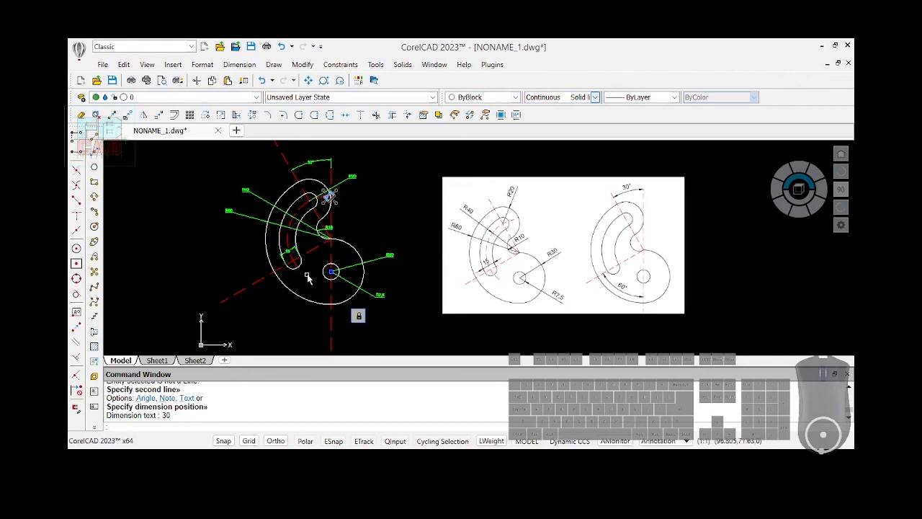
click(261, 280)
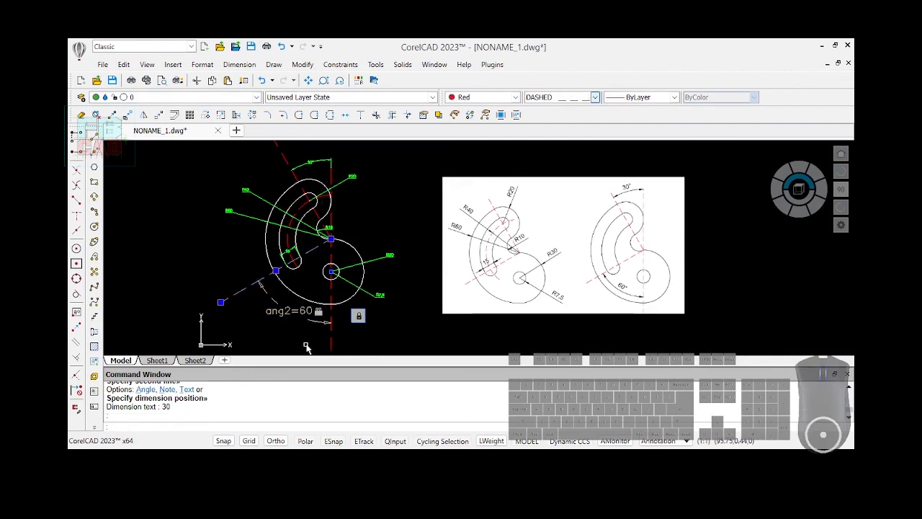
key(Return)
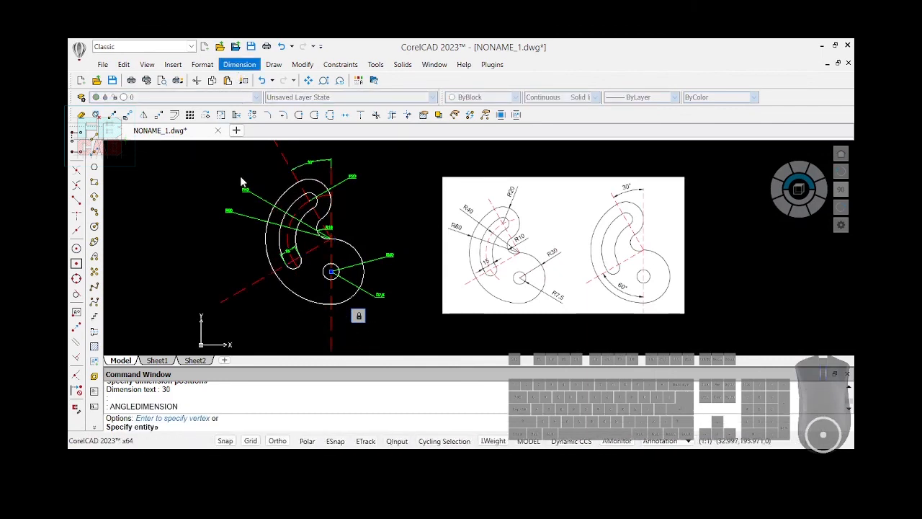
click(254, 240)
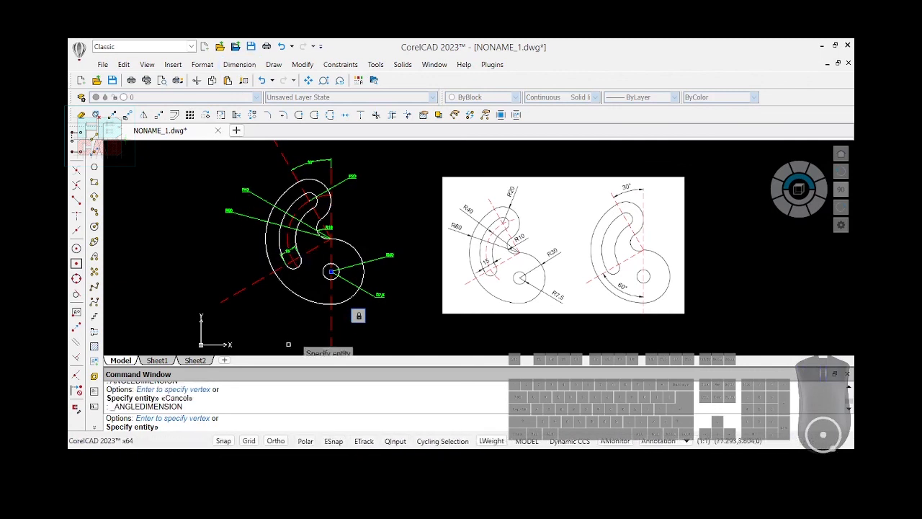
click(329, 342)
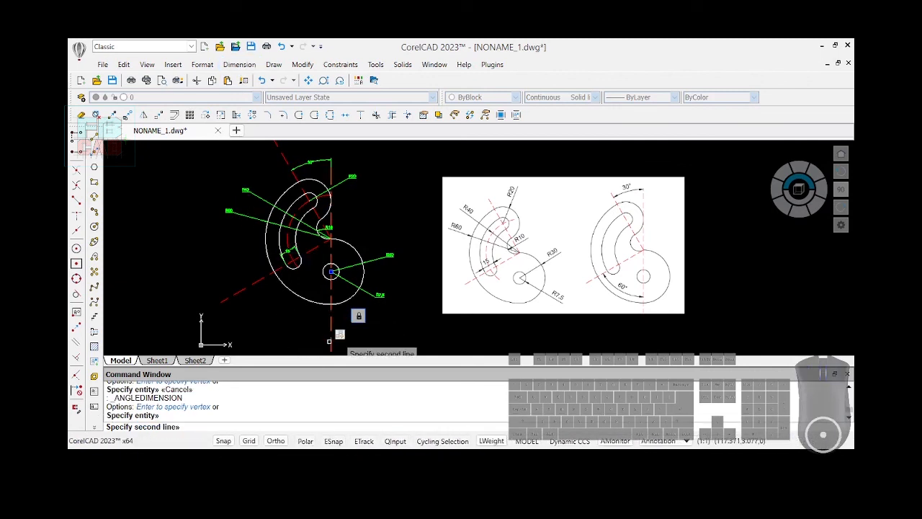
click(249, 287)
click(251, 307)
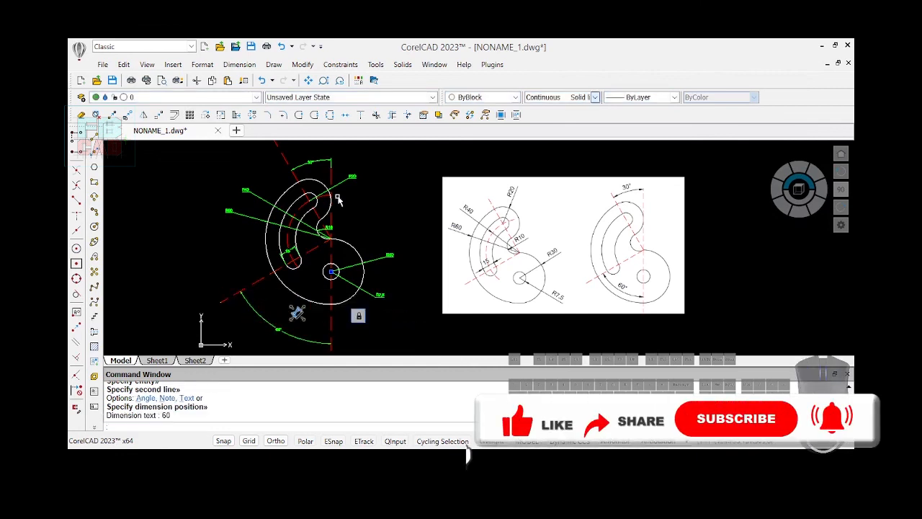